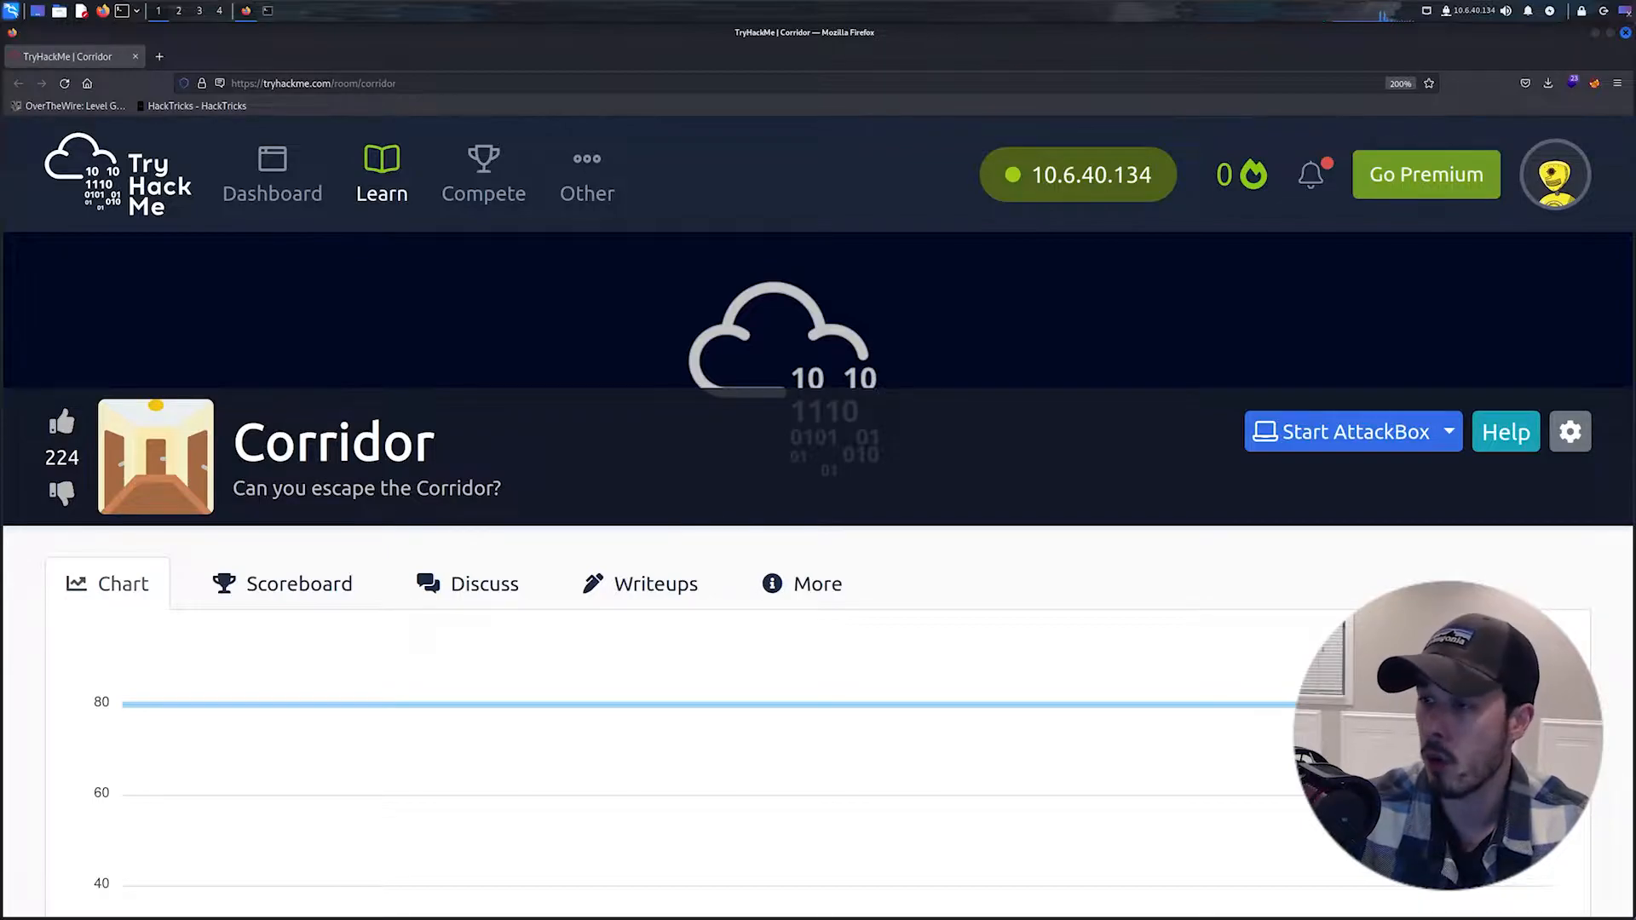
pyautogui.scroll(-3, 793, 383)
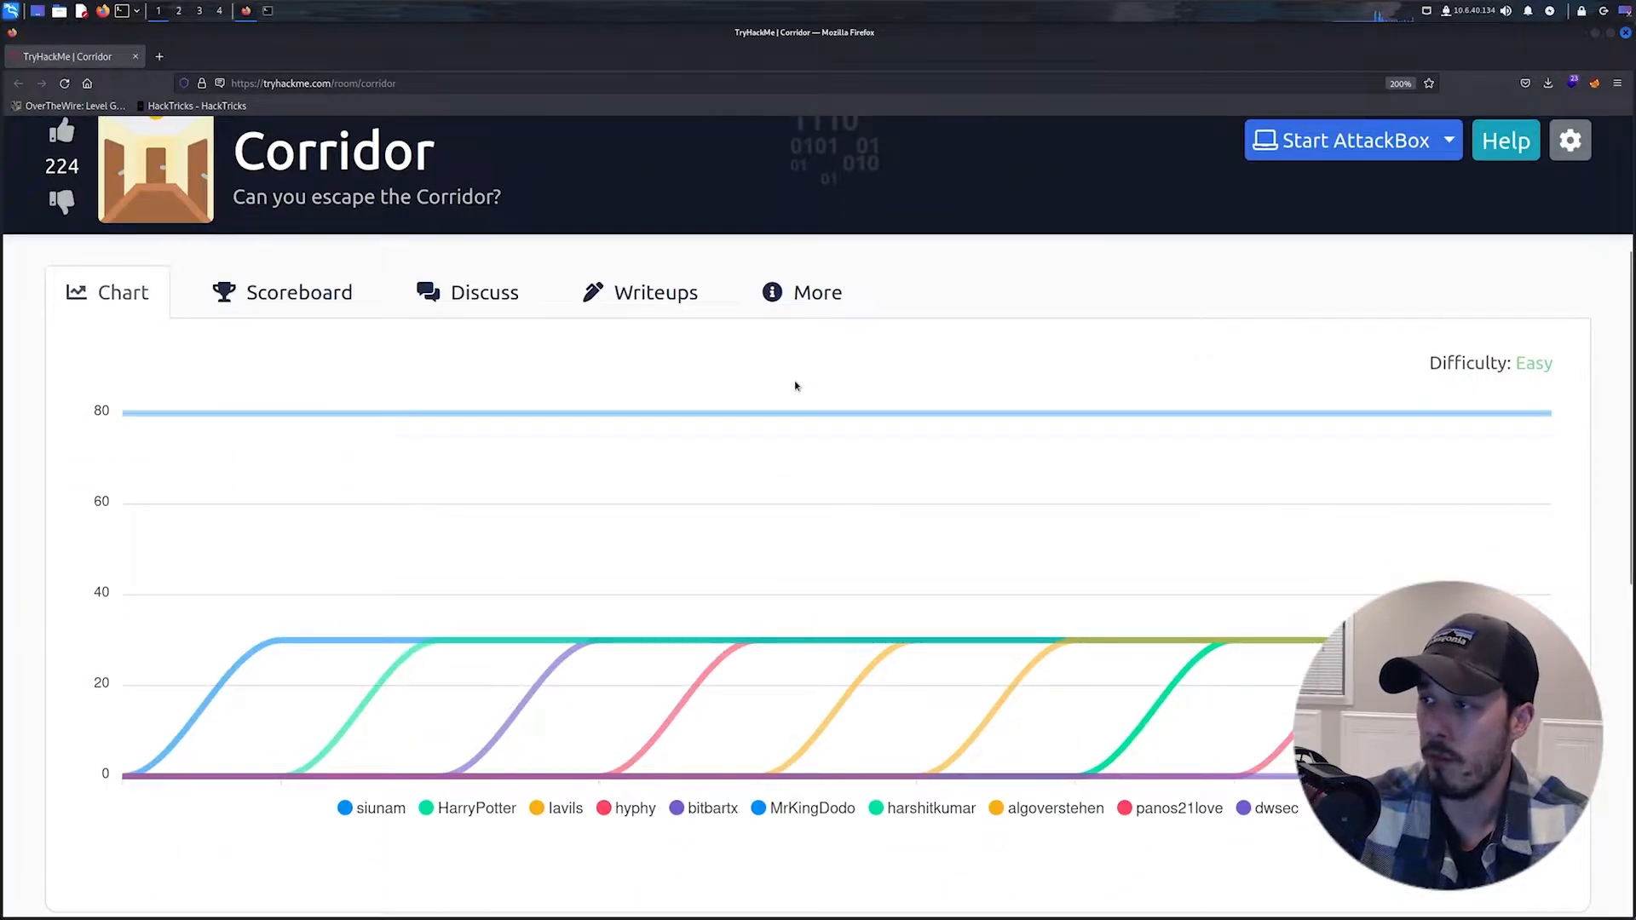
pyautogui.scroll(-4, 810, 390)
pyautogui.scroll(-3, 895, 563)
pyautogui.scroll(-2, 1005, 508)
pyautogui.scroll(-2, 1005, 508)
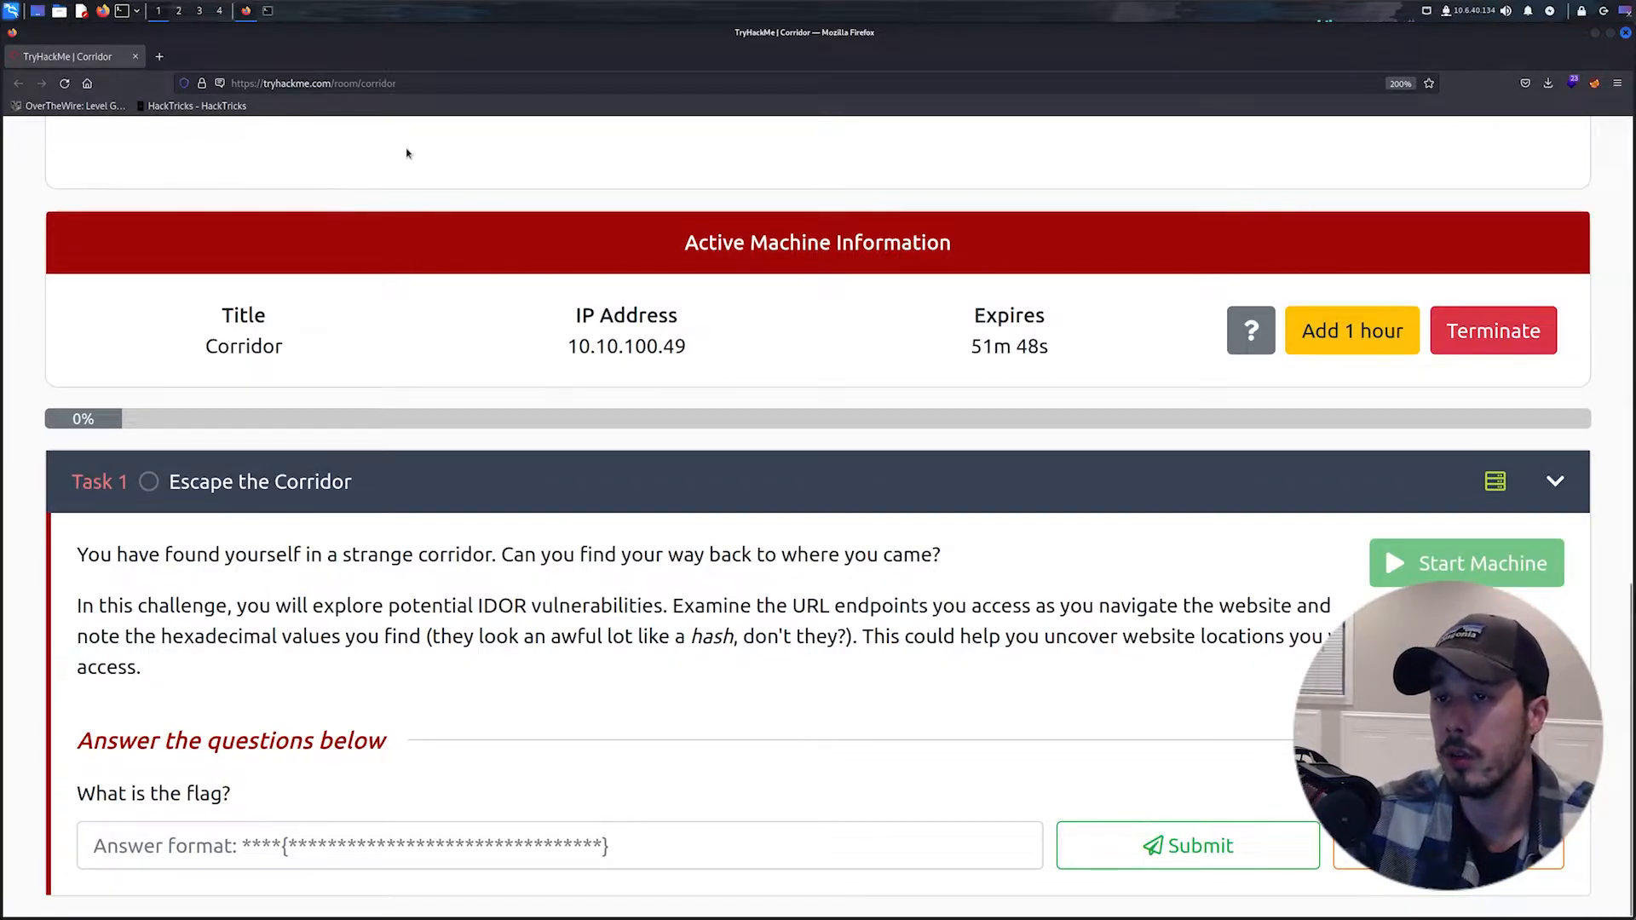
# Step: Create a corridor folder in the terminal and move into it
pyautogui.click(266, 10)
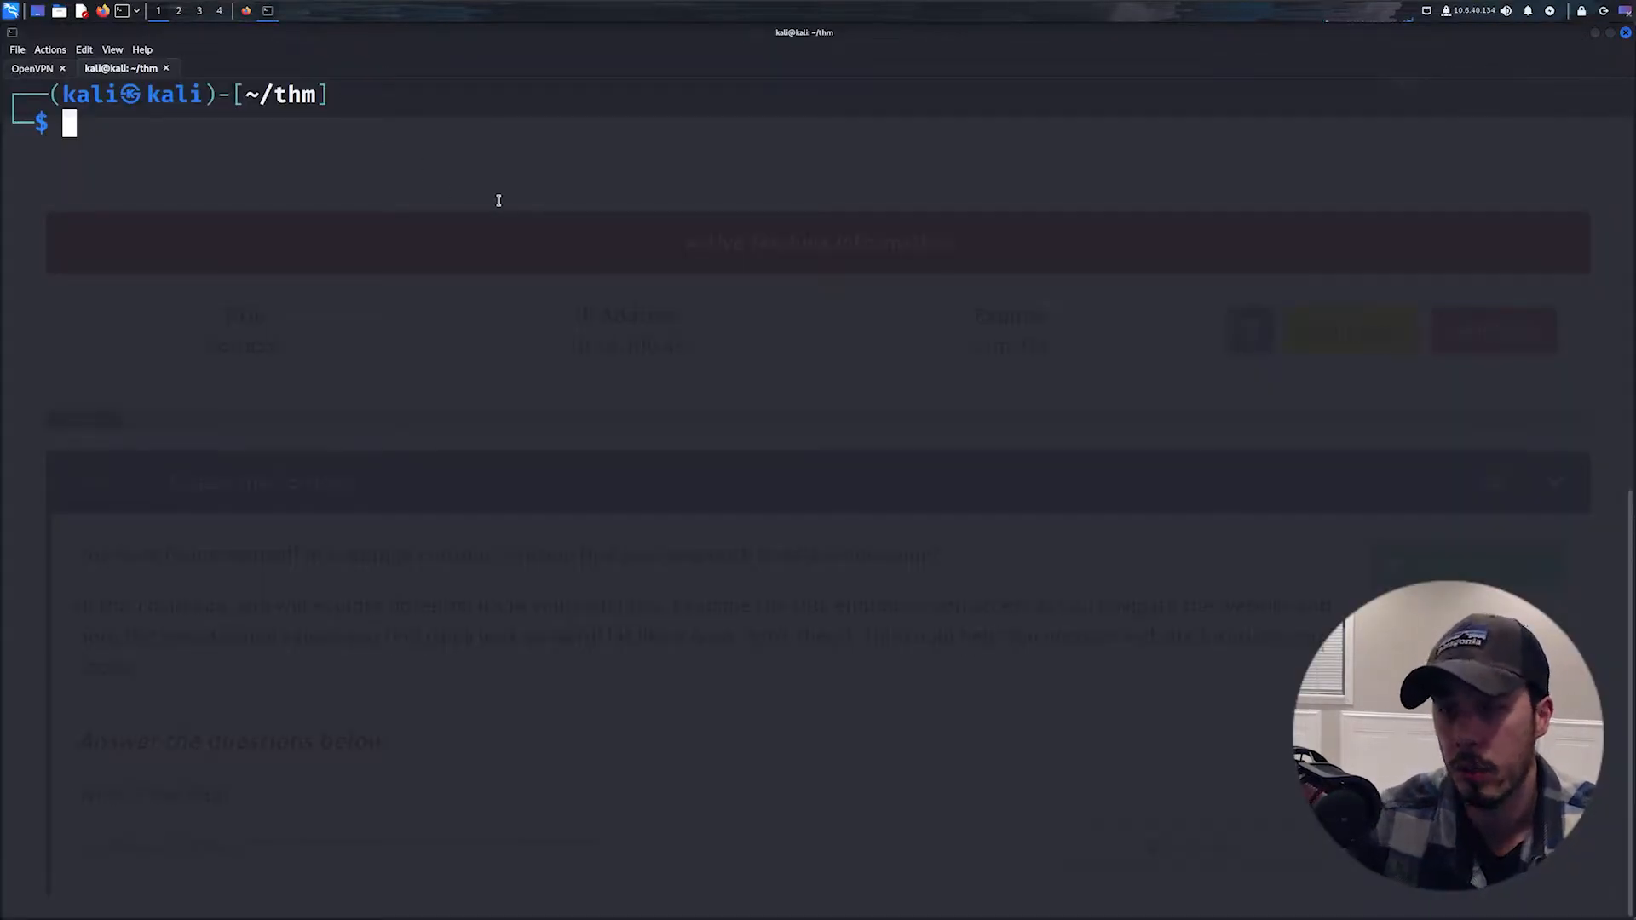
pyautogui.write('mkdir corridor')
pyautogui.press('Return')
pyautogui.write('cd corridor')
pyautogui.press('Return')
pyautogui.hotkey('ctrl', 'l')
pyautogui.write('nmap -Pn -n')
# Step: Run nmap -Pn -sVC -oN nmap_initial on 10.10.100.49, revealing a Werkzeug httpd 2.0.3 web server
pyautogui.press('BackSpace')
pyautogui.press('BackSpace')
pyautogui.write('sVC -')
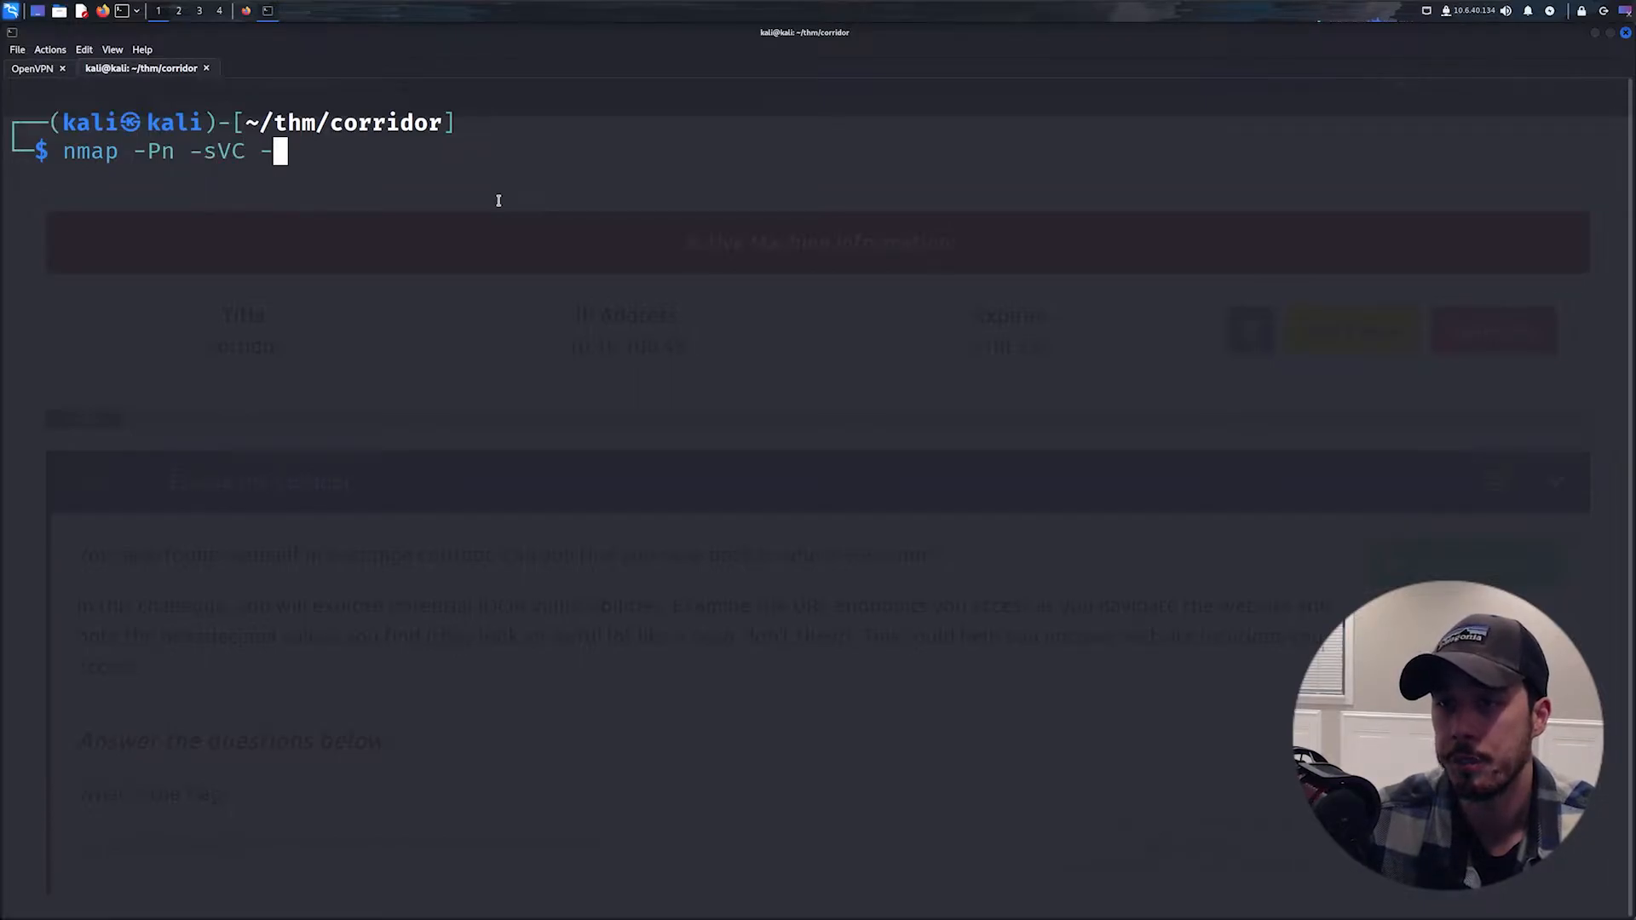
pyautogui.write('oN nmap_initial 10.10.100.49')
pyautogui.press('Return')
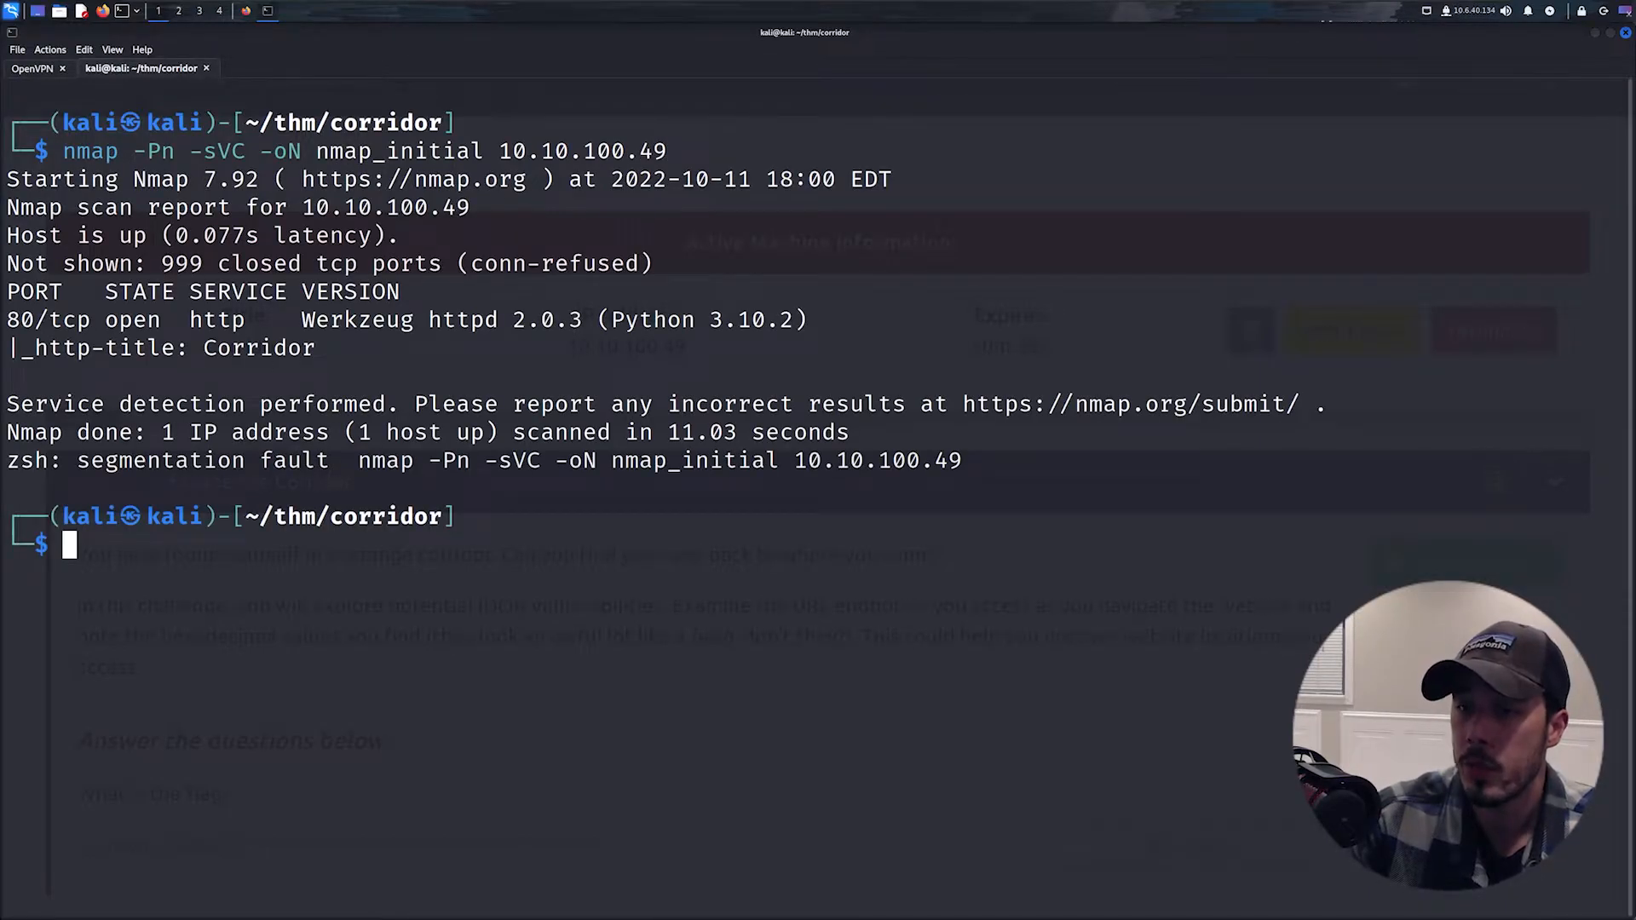
pyautogui.doubleClick(51, 320)
pyautogui.moveTo(429, 320); pyautogui.dragTo(582, 320)
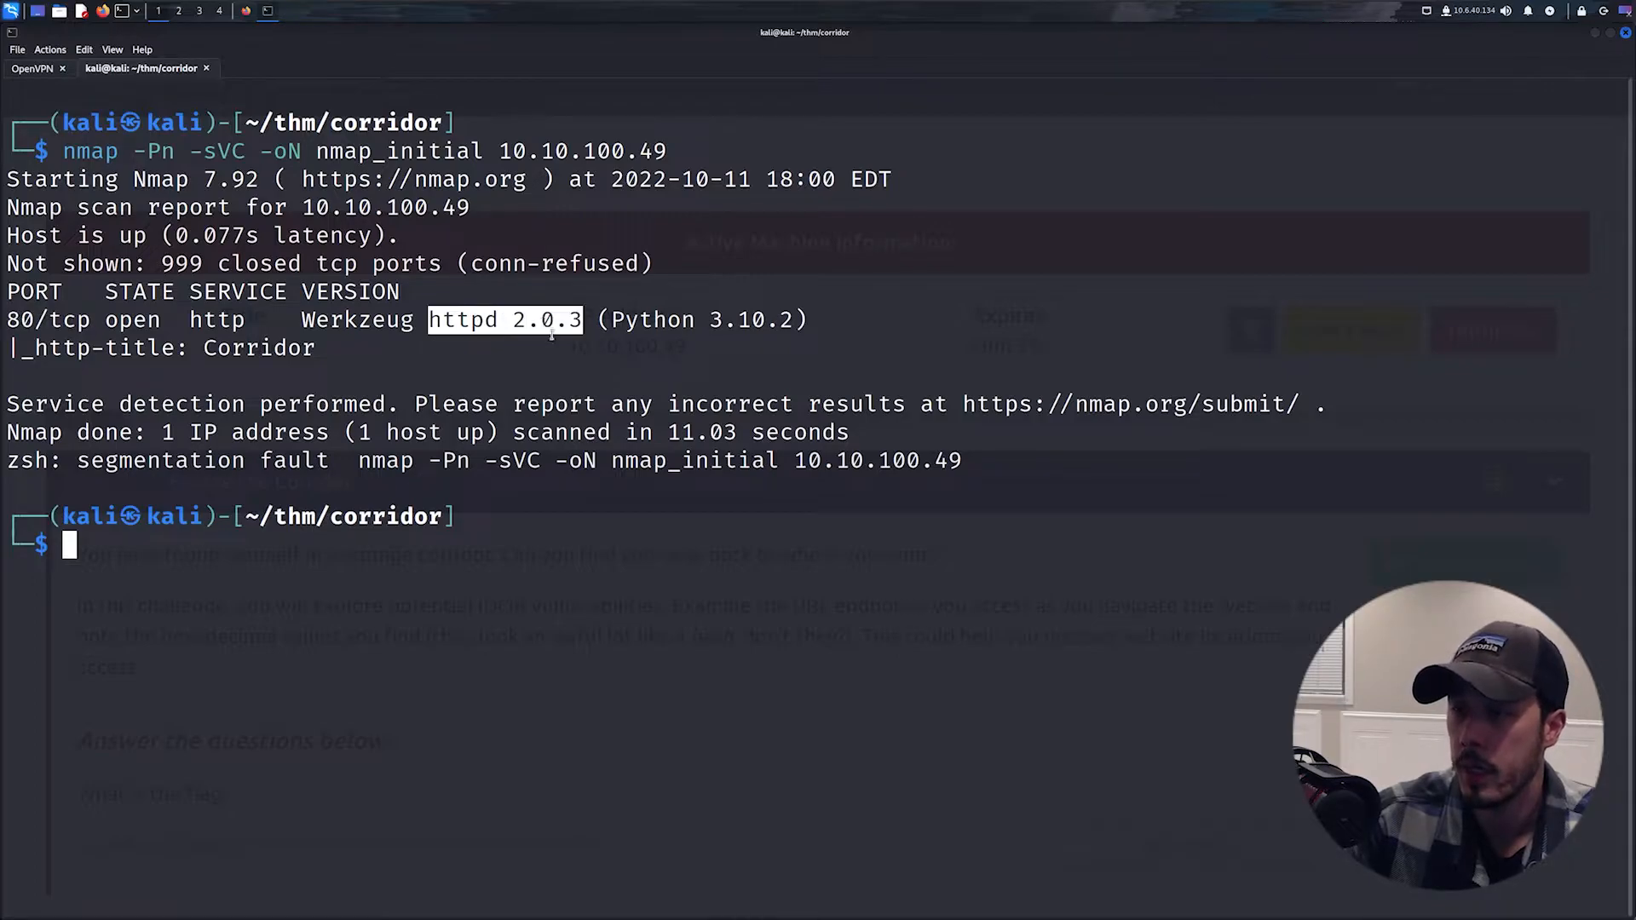
# Step: Copy 10.10.100.49 from the scan and load it in a new Firefox tab
pyautogui.doubleClick(581, 151)
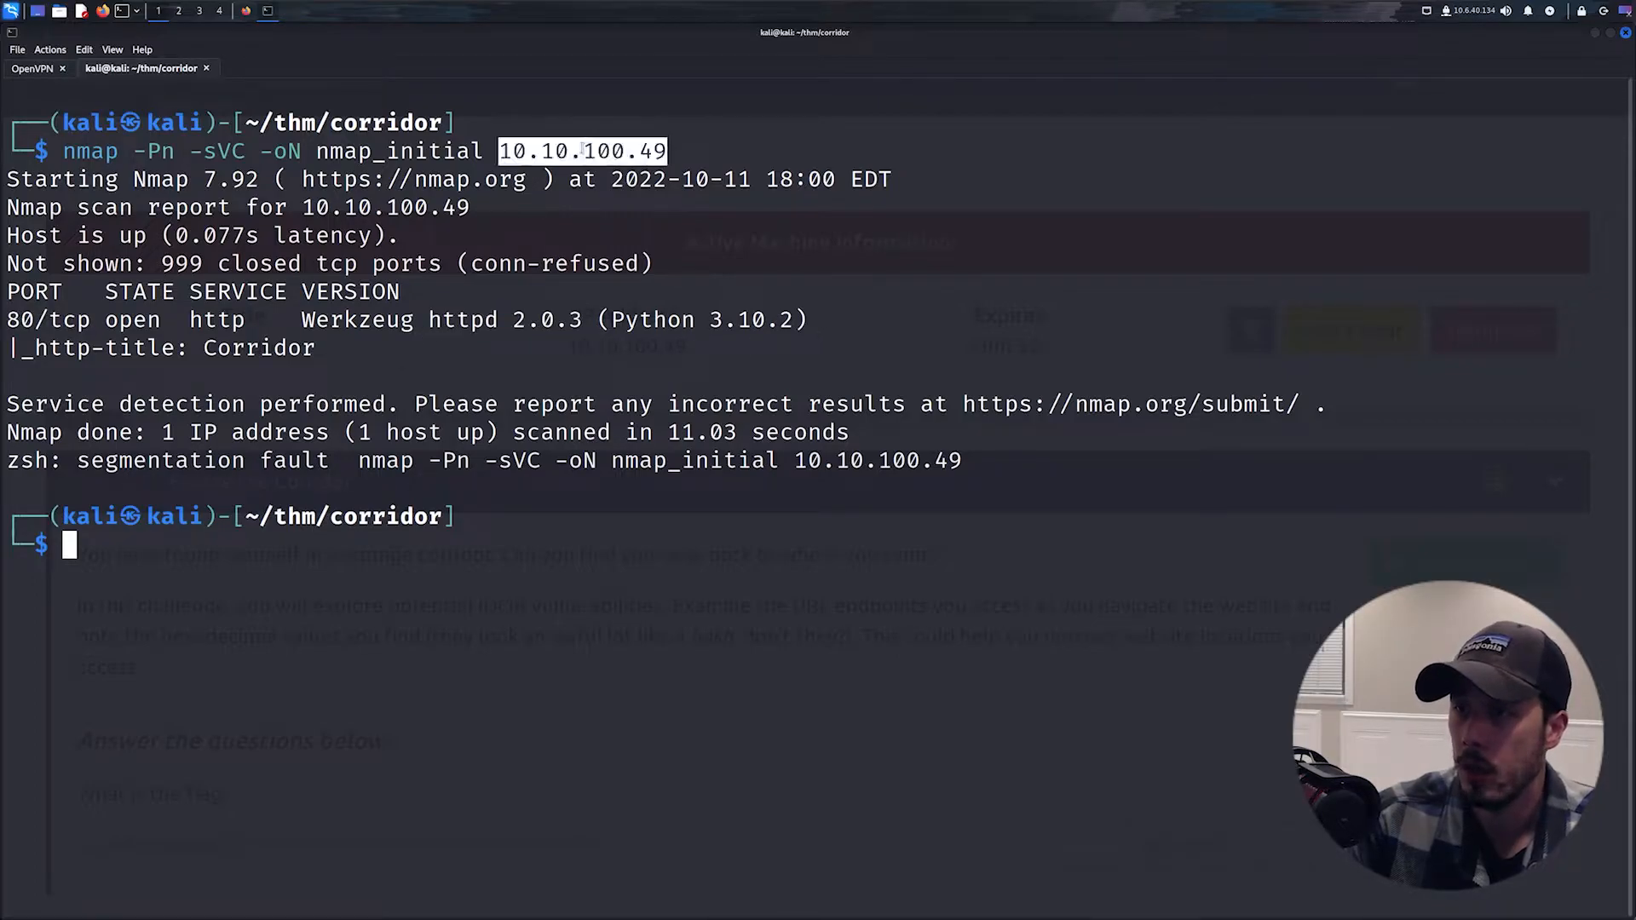
pyautogui.rightClick(582, 151)
pyautogui.click(652, 153)
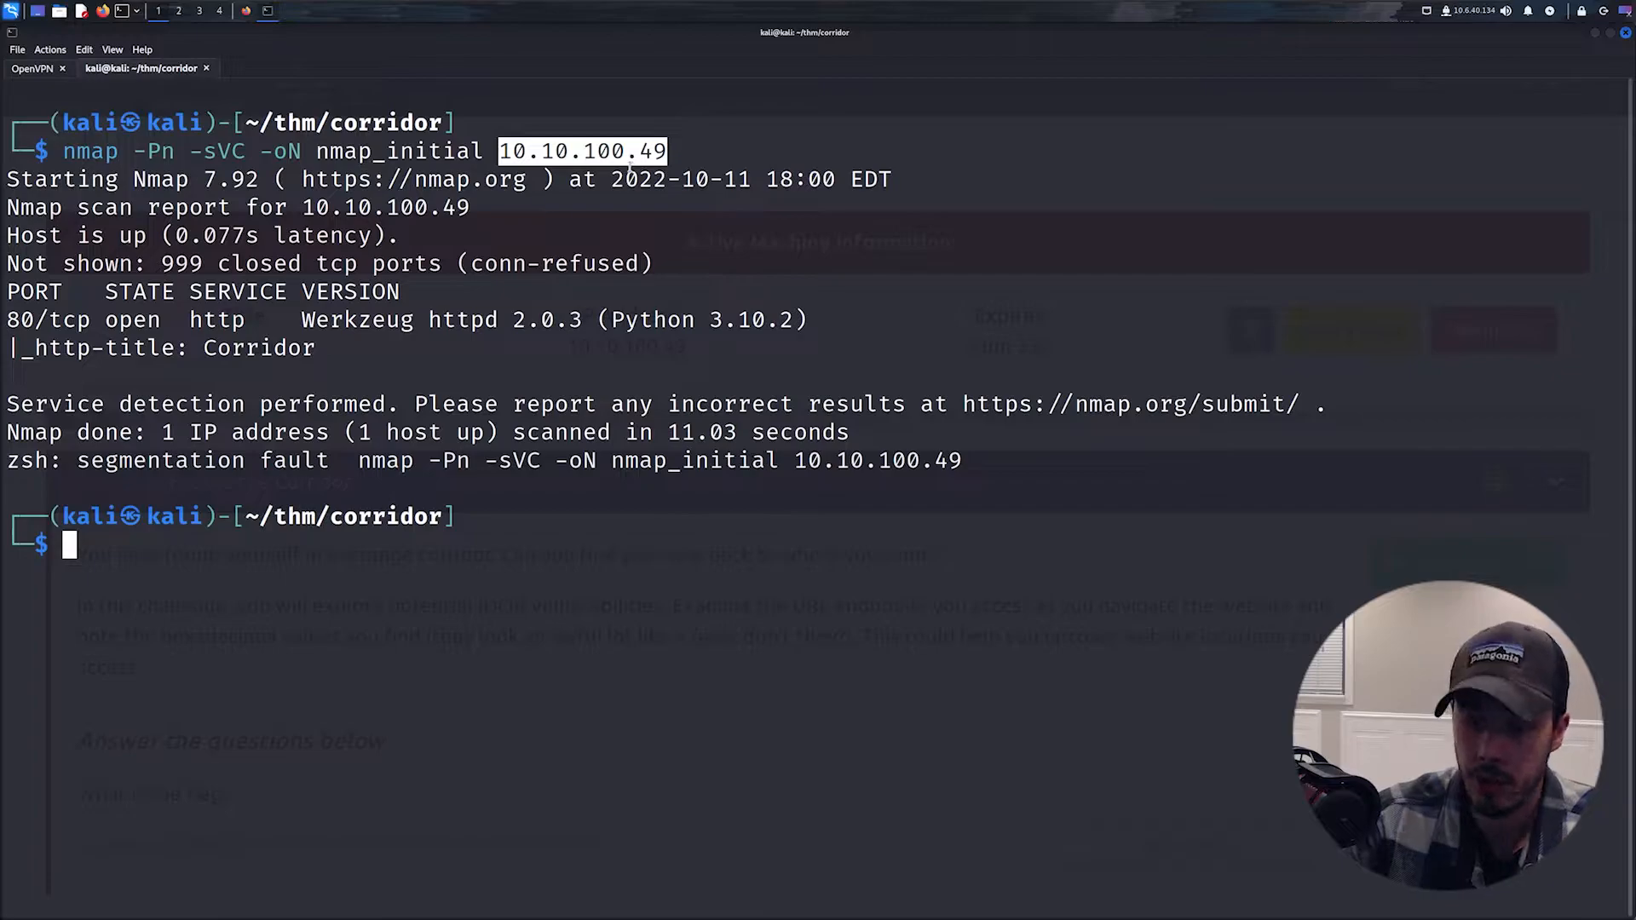
pyautogui.hotkey('alt', 'Tab')
pyautogui.hotkey('ctrl', 't')
pyautogui.hotkey('ctrl', 'v')
pyautogui.press('Return')
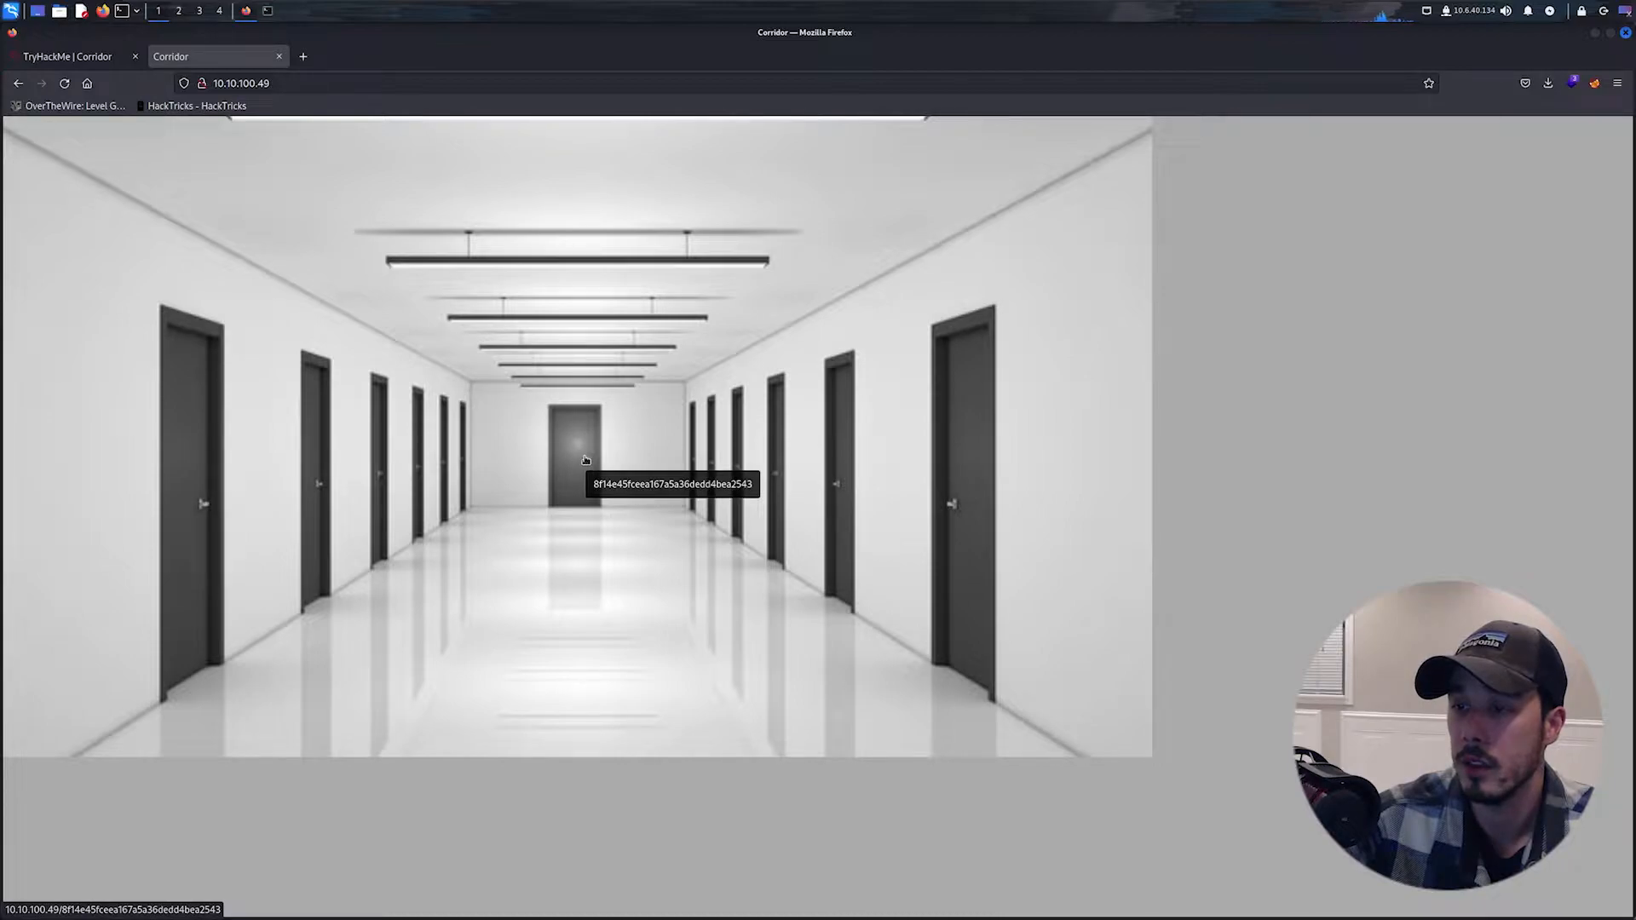
# Step: View the Corridor page's source code to expose the door image map
pyautogui.rightClick(271, 402)
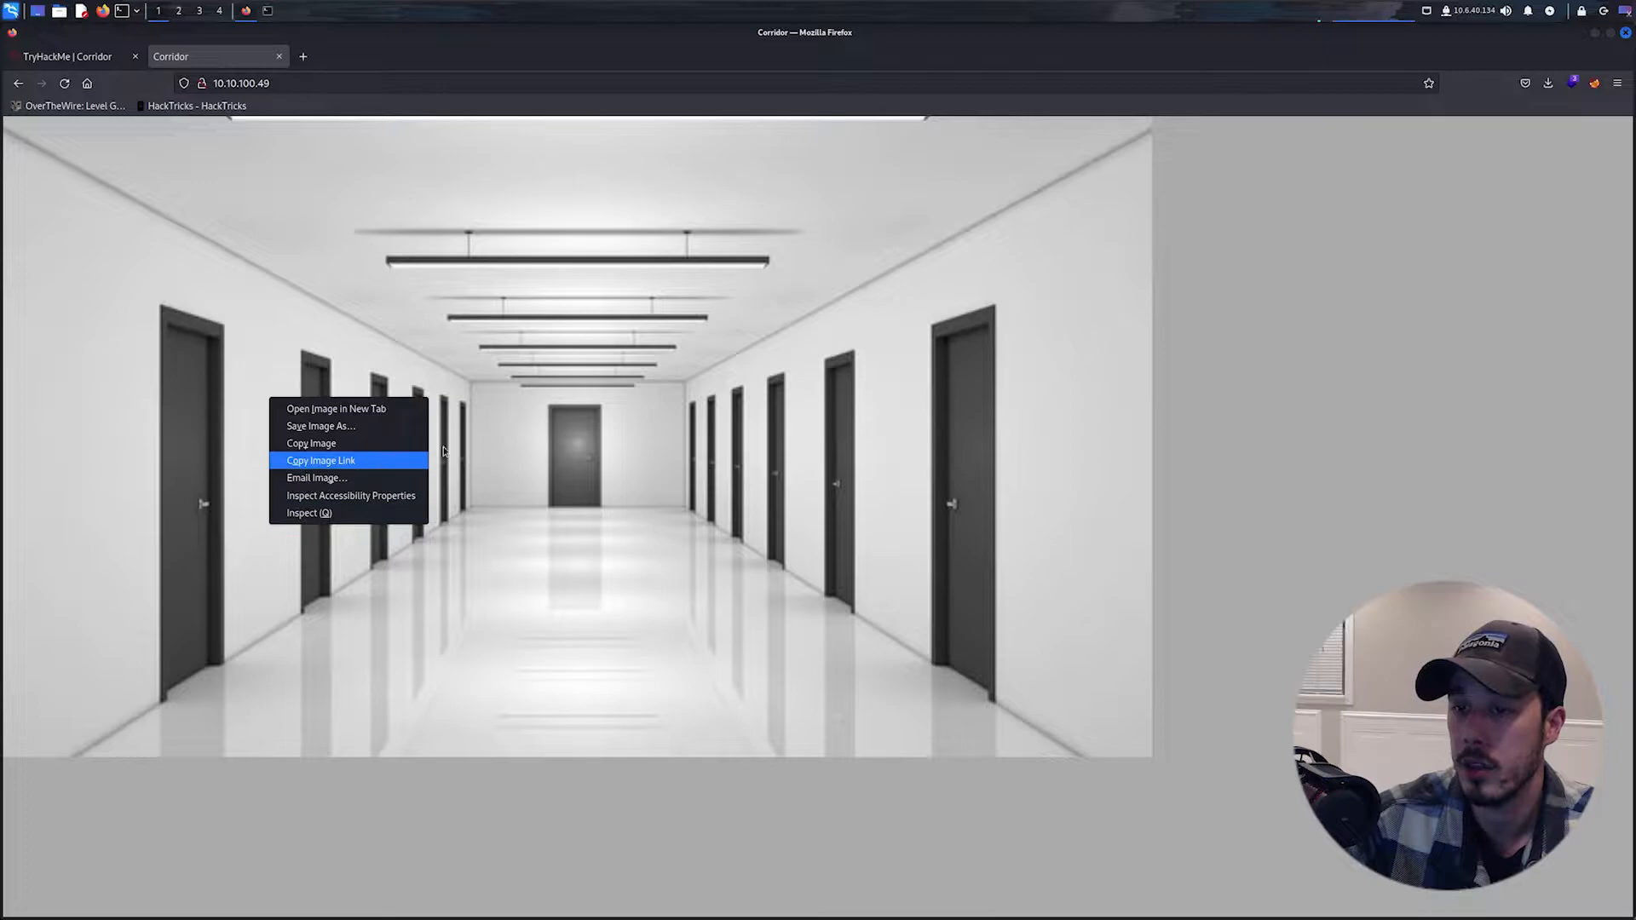
pyautogui.click(512, 444)
pyautogui.rightClick(1248, 308)
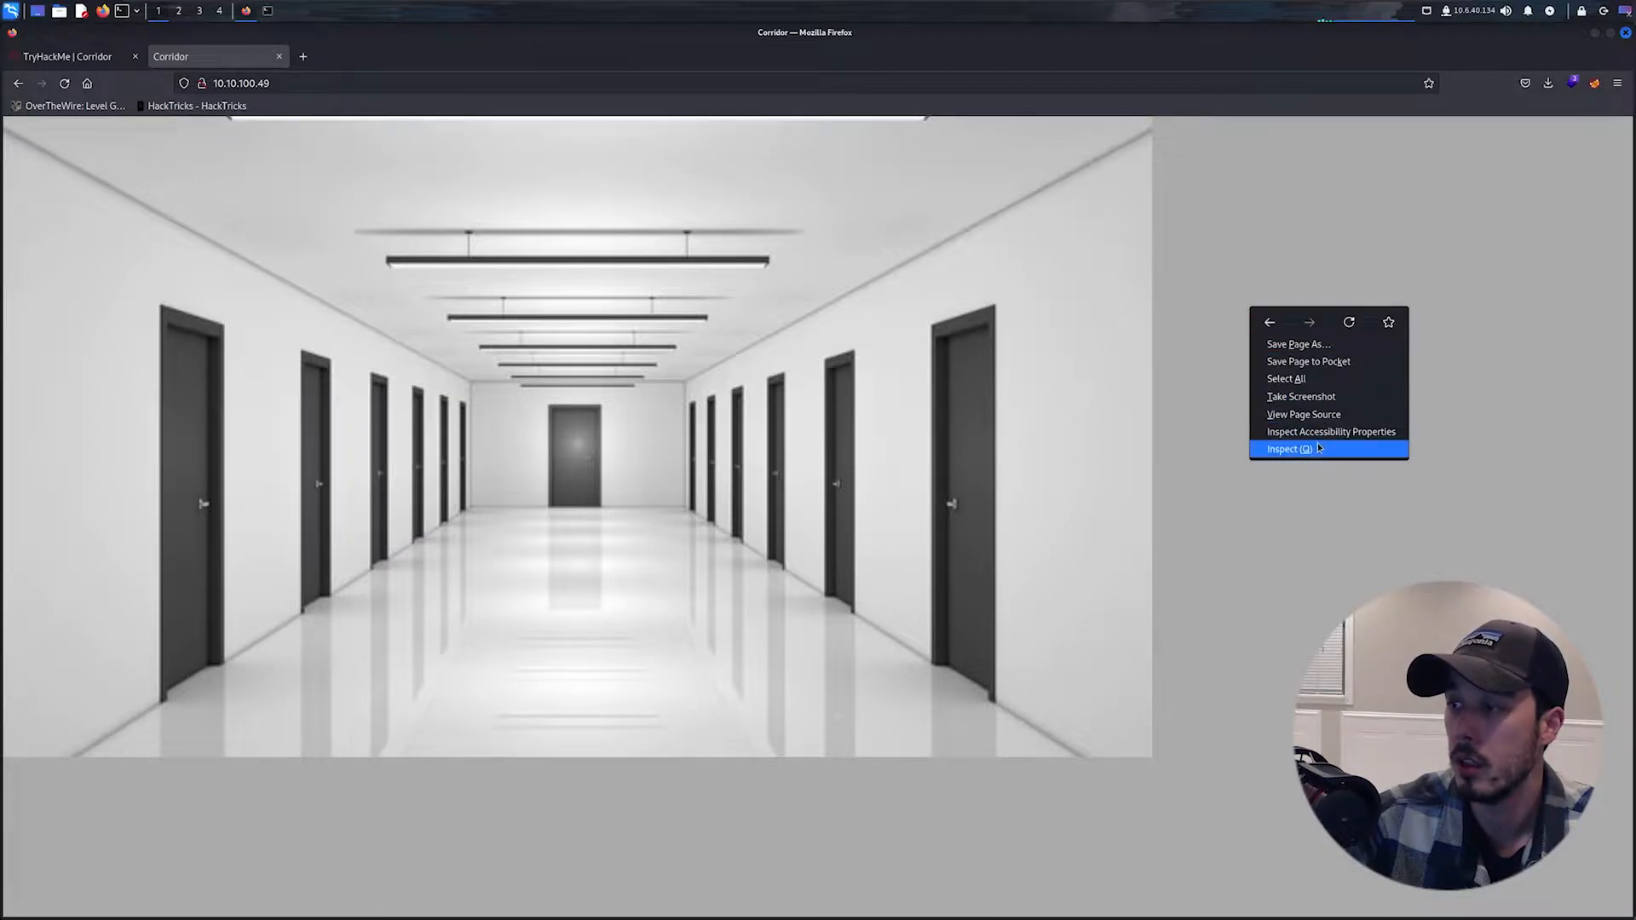
pyautogui.click(1304, 415)
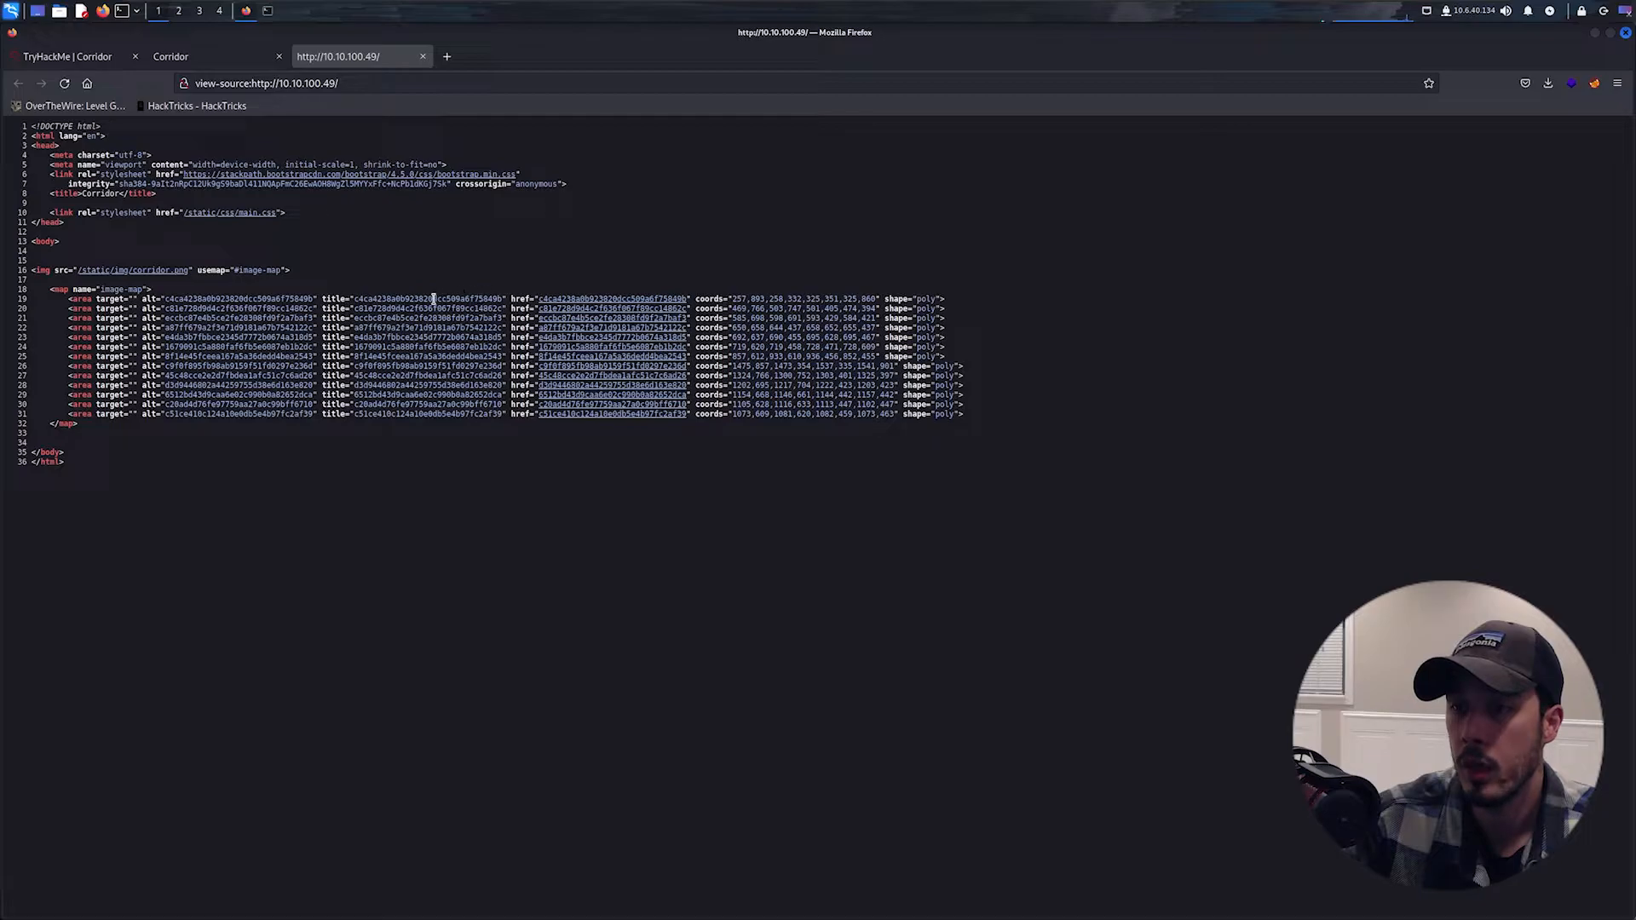
# Step: Copy the first door's hash from the area titles in the source
pyautogui.doubleClick(365, 298)
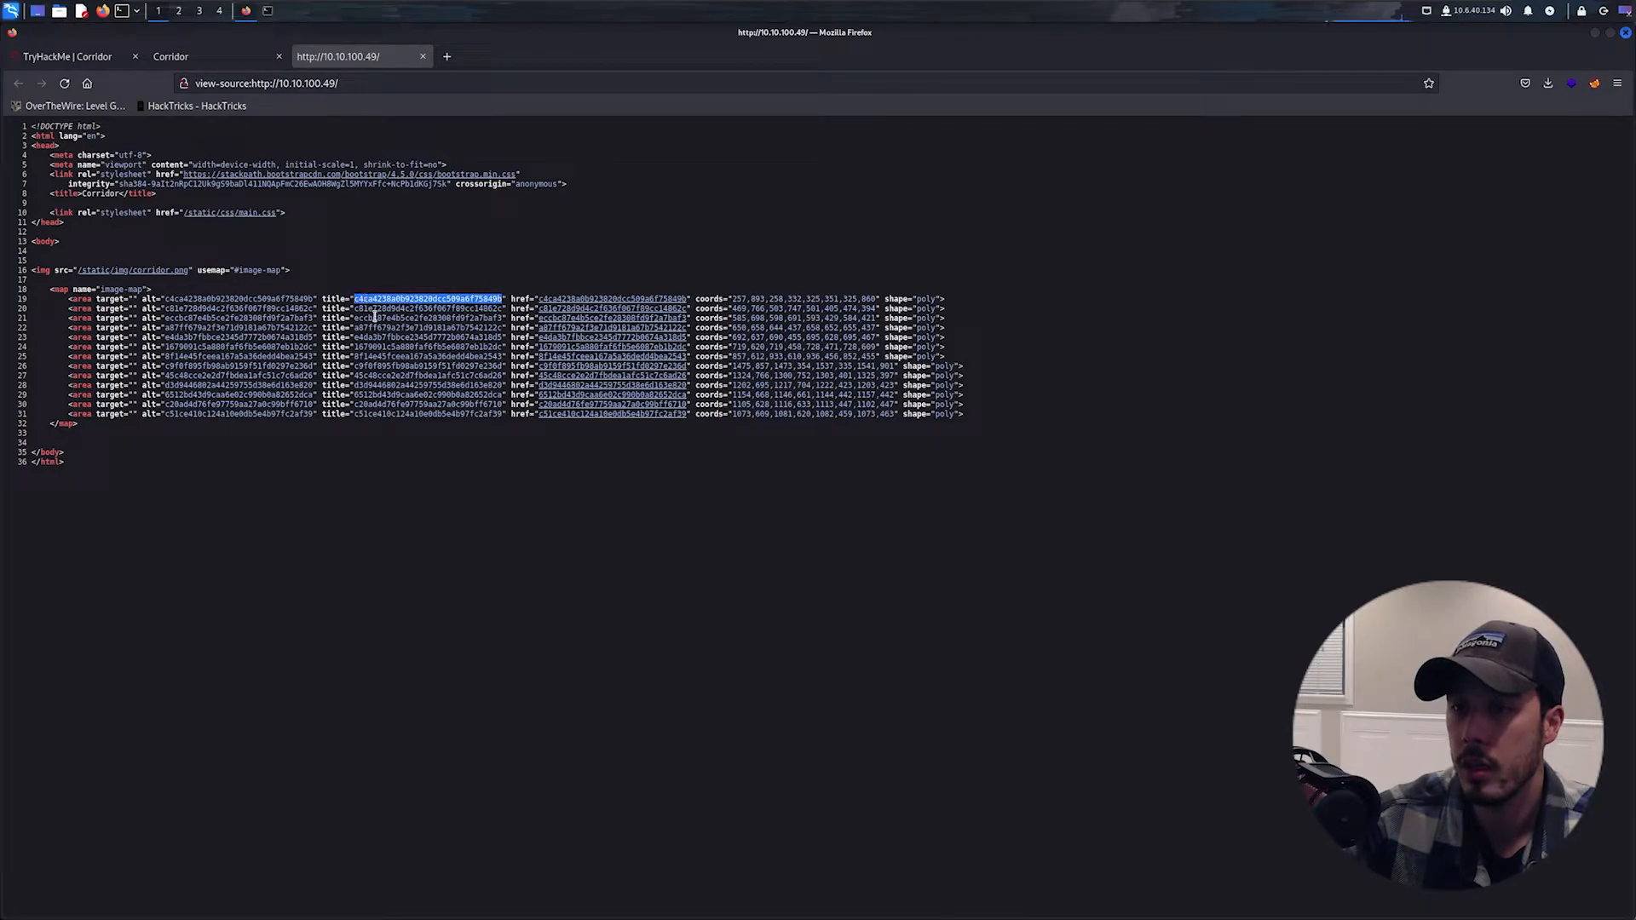
pyautogui.doubleClick(376, 311)
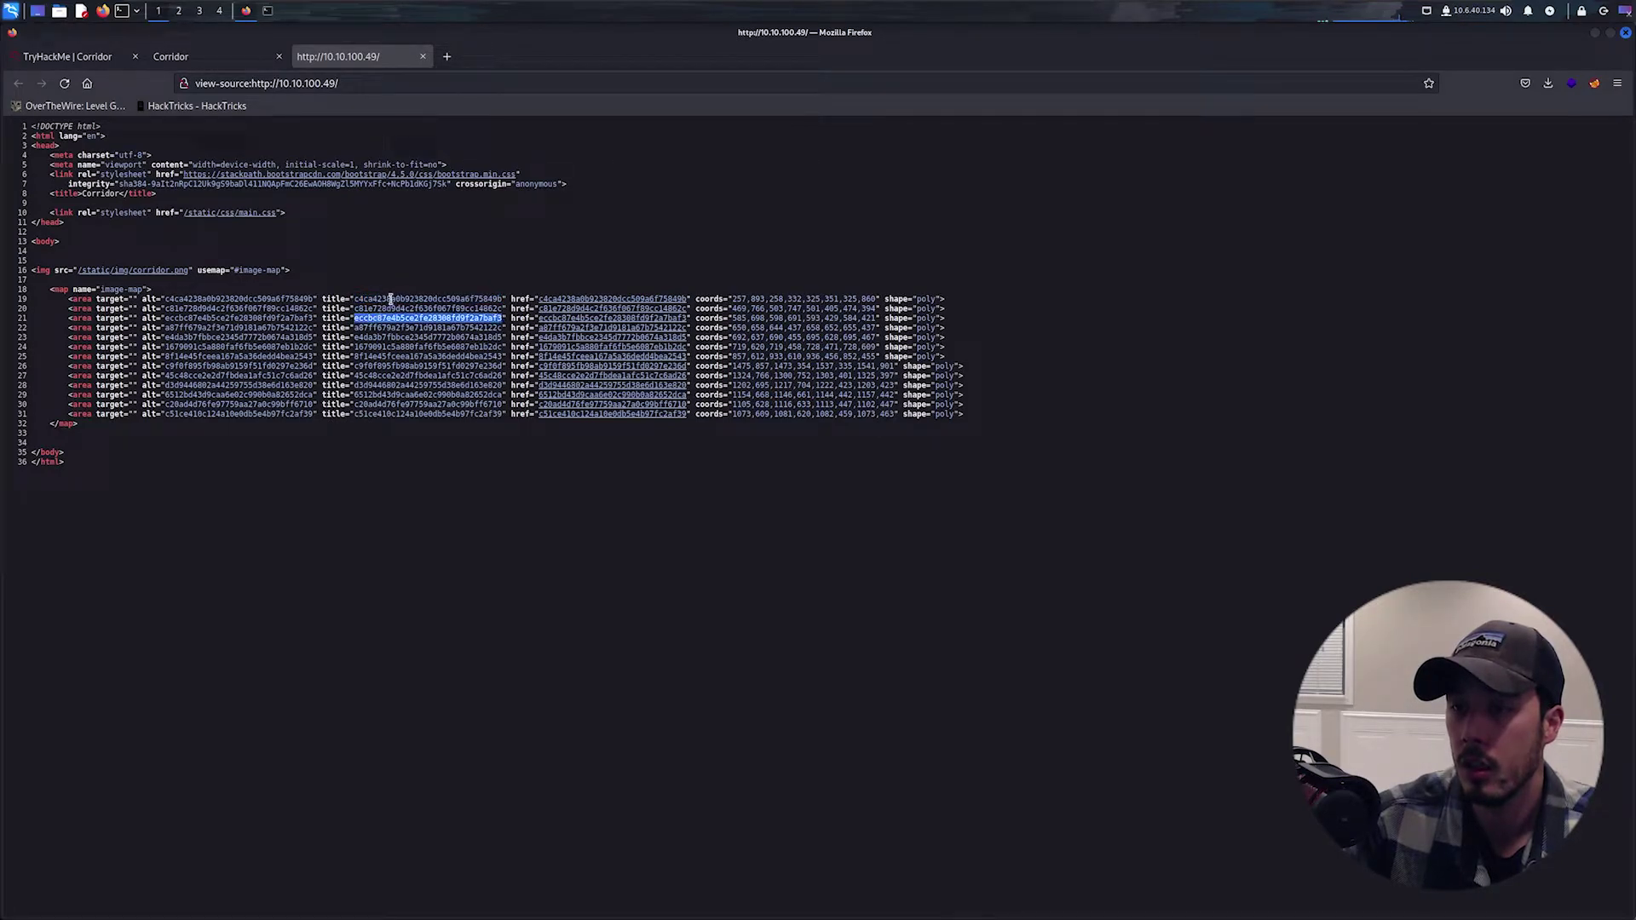
pyautogui.rightClick(393, 297)
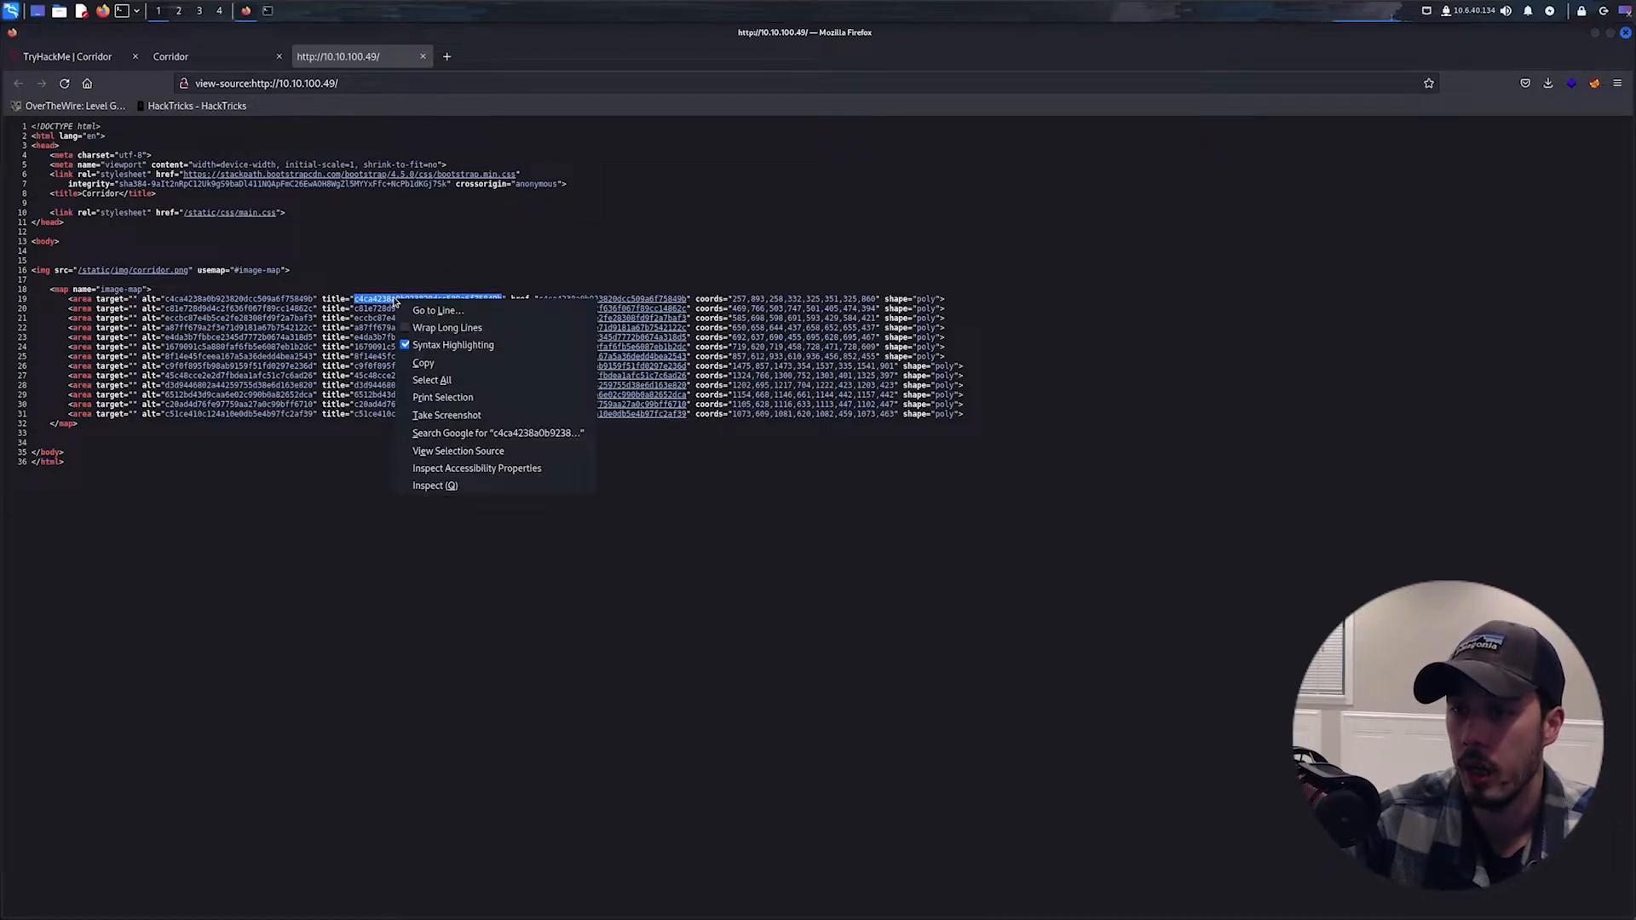
pyautogui.click(435, 375)
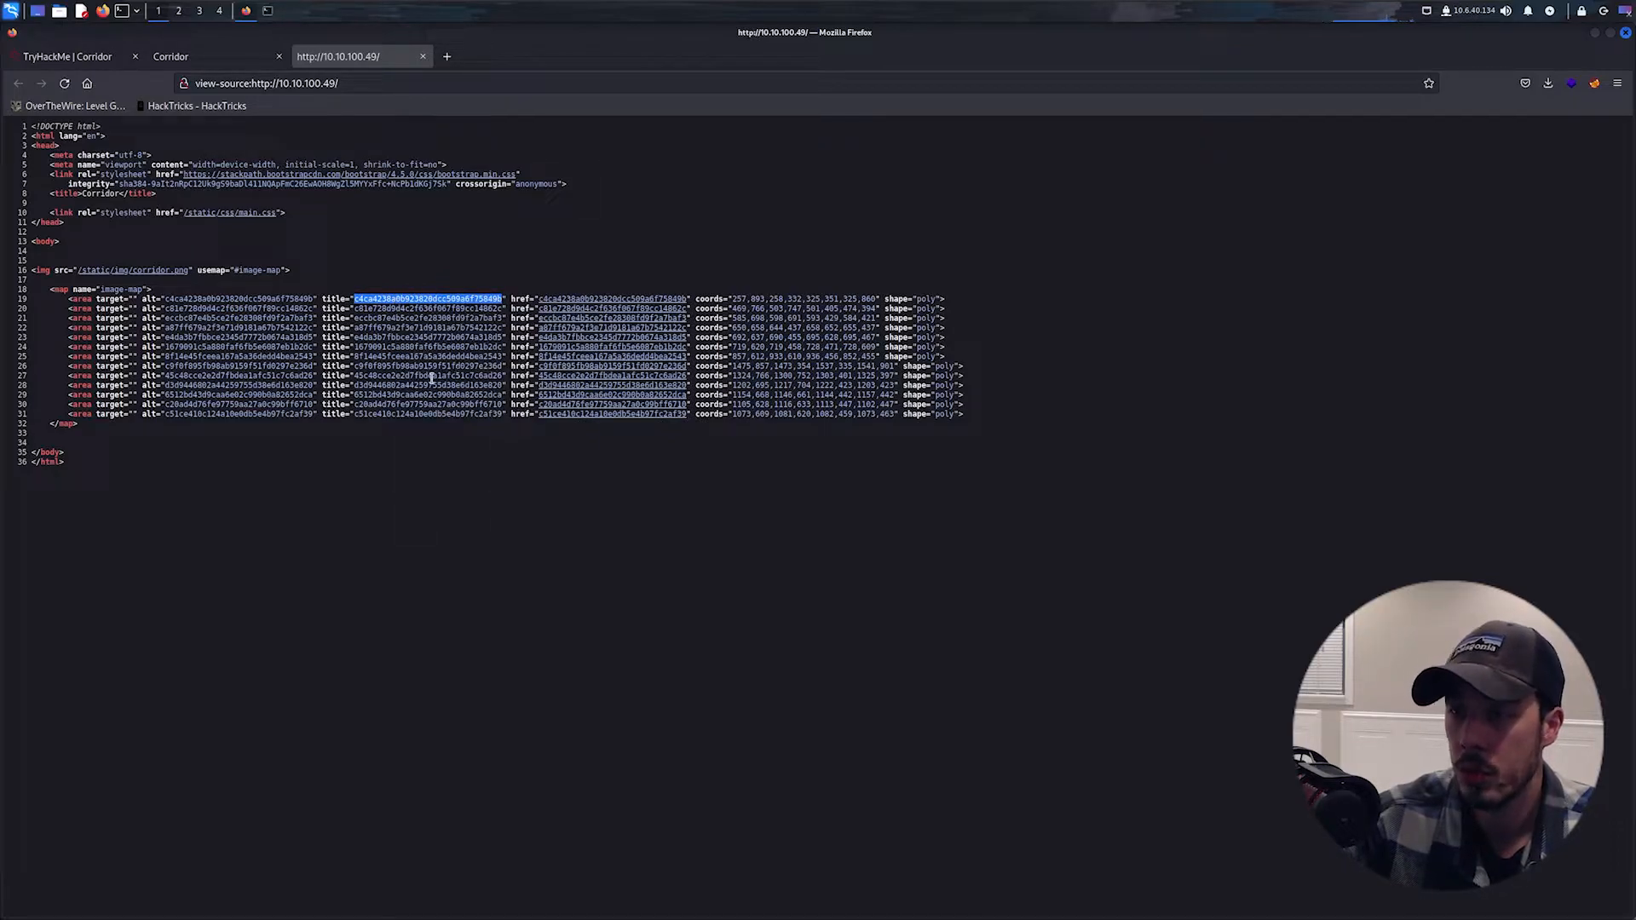
# Step: Run hash-identifier on c4ca4238a0b923820dcc509a6f75849b, flagging it as most likely MD5, then return to Firefox
pyautogui.click(270, 11)
pyautogui.hotkey('ctrl', 'l')
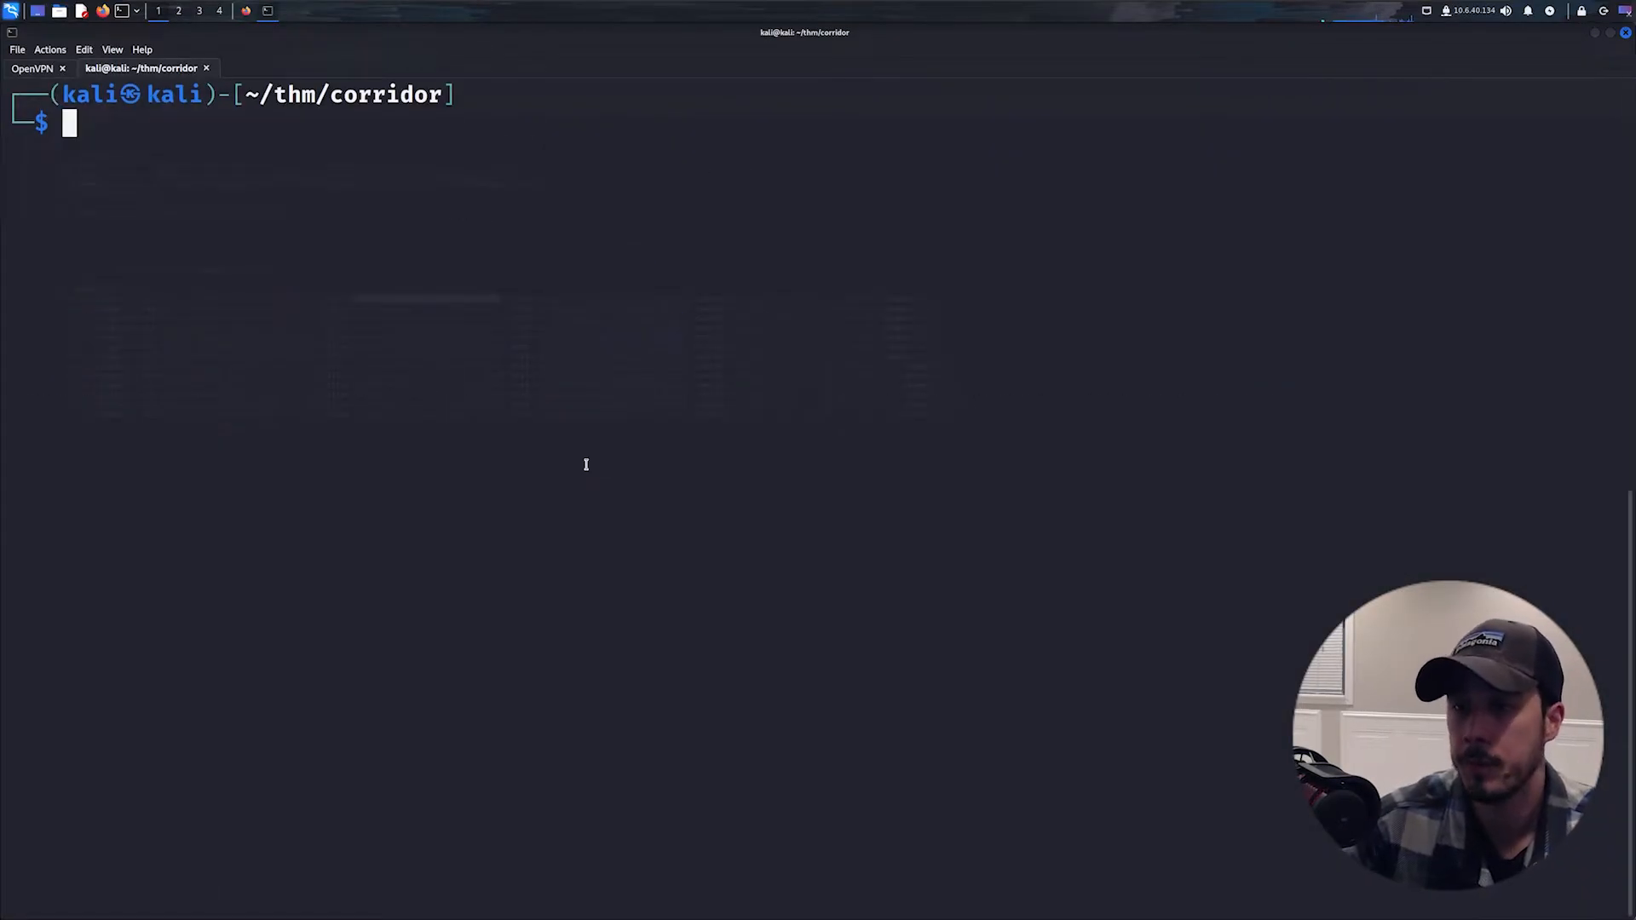
pyautogui.write('hash-ide')
pyautogui.press('Tab')
pyautogui.press('Return')
pyautogui.hotkey('ctrl', 'shift', 'v')
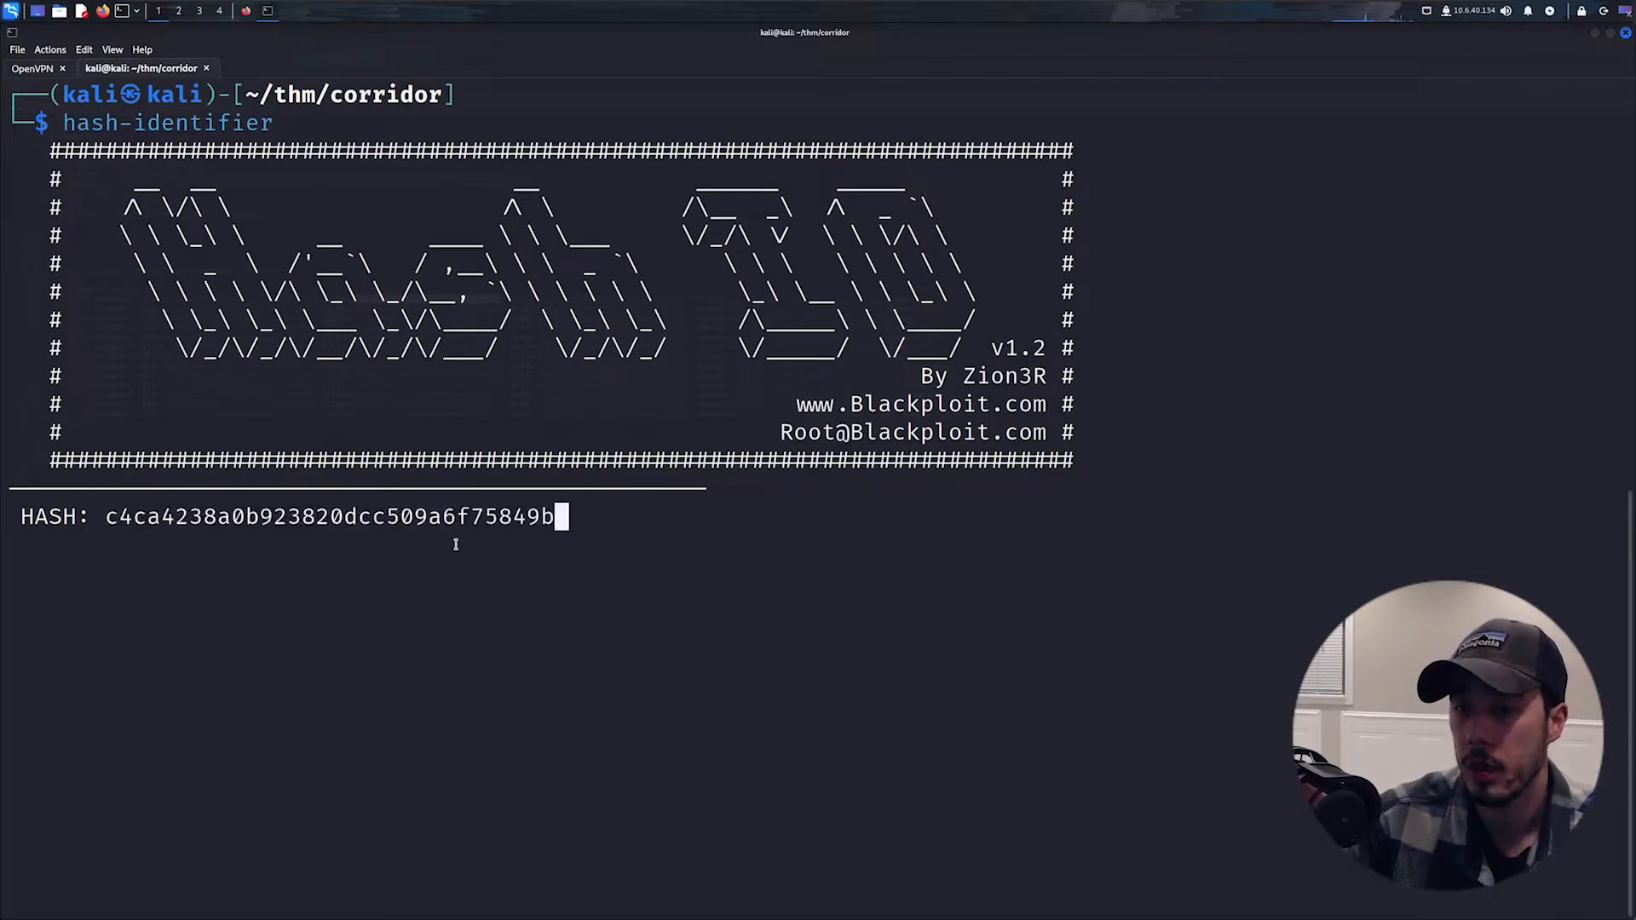
pyautogui.press('Return')
pyautogui.scroll(5, 454, 544)
pyautogui.scroll(5, 454, 544)
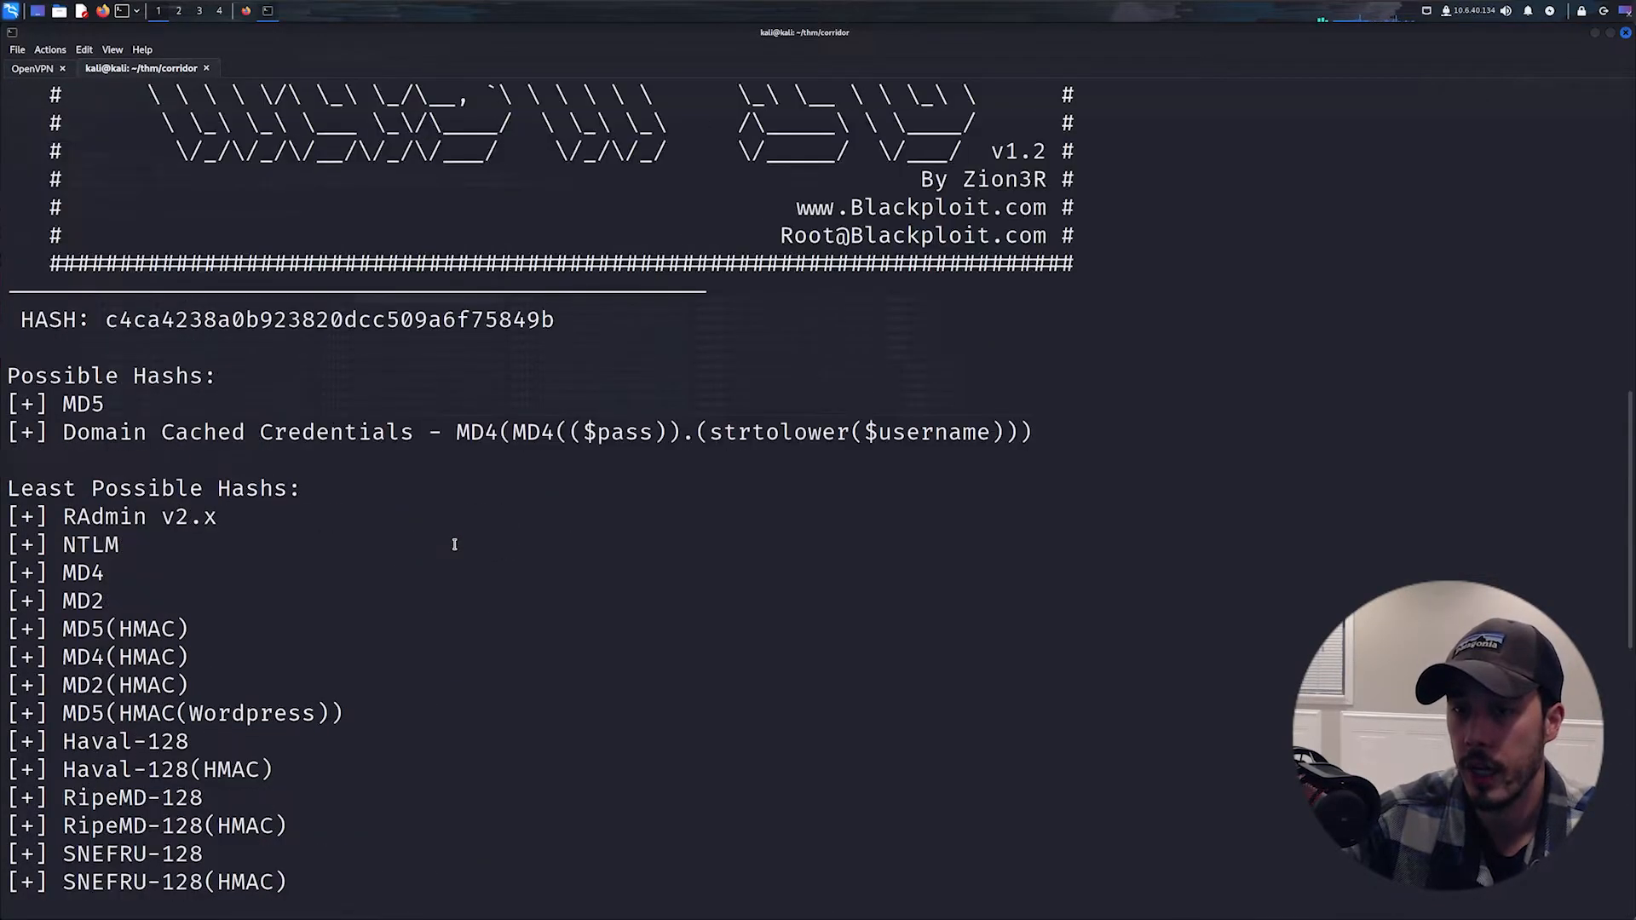
pyautogui.moveTo(110, 405); pyautogui.dragTo(111, 422)
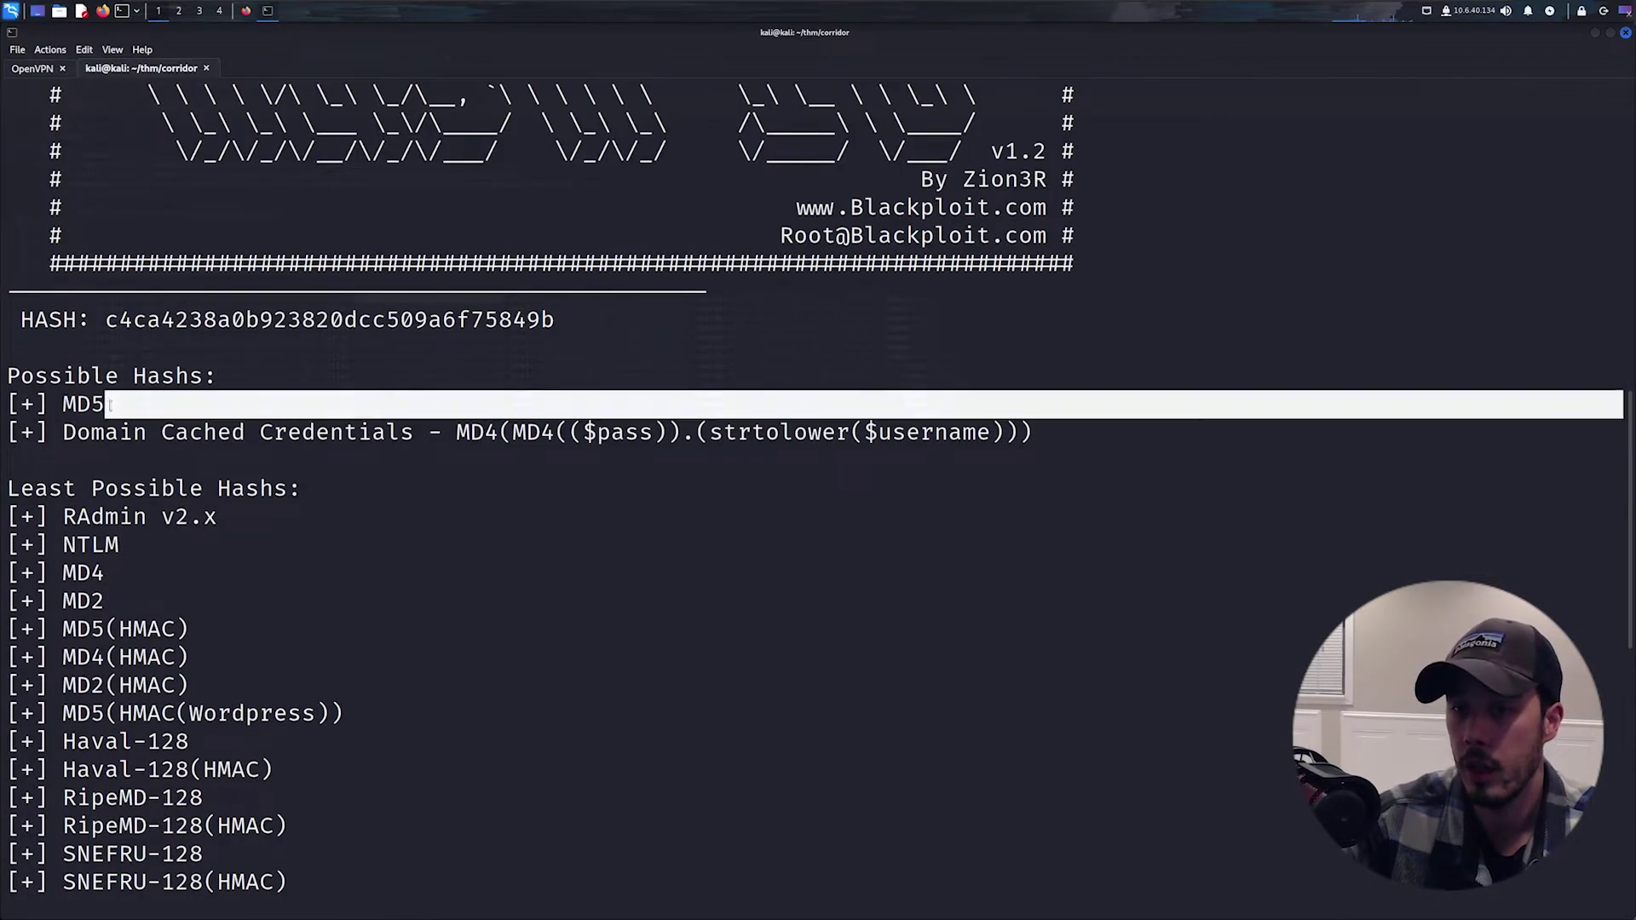
pyautogui.click(671, 560)
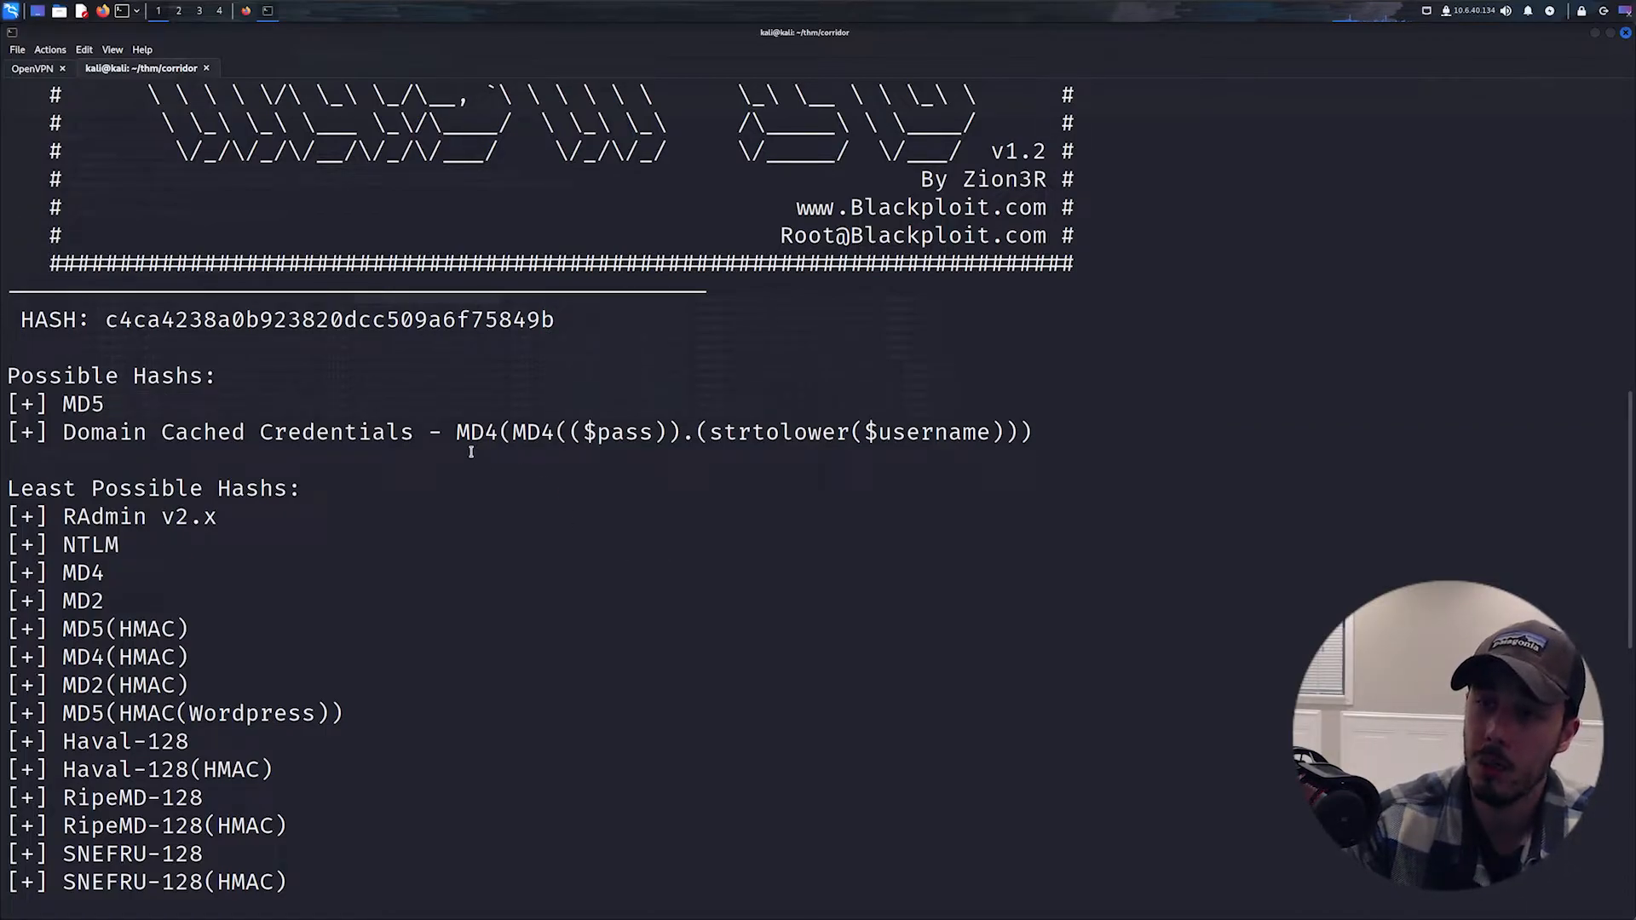
pyautogui.hotkey('alt', 'Tab')
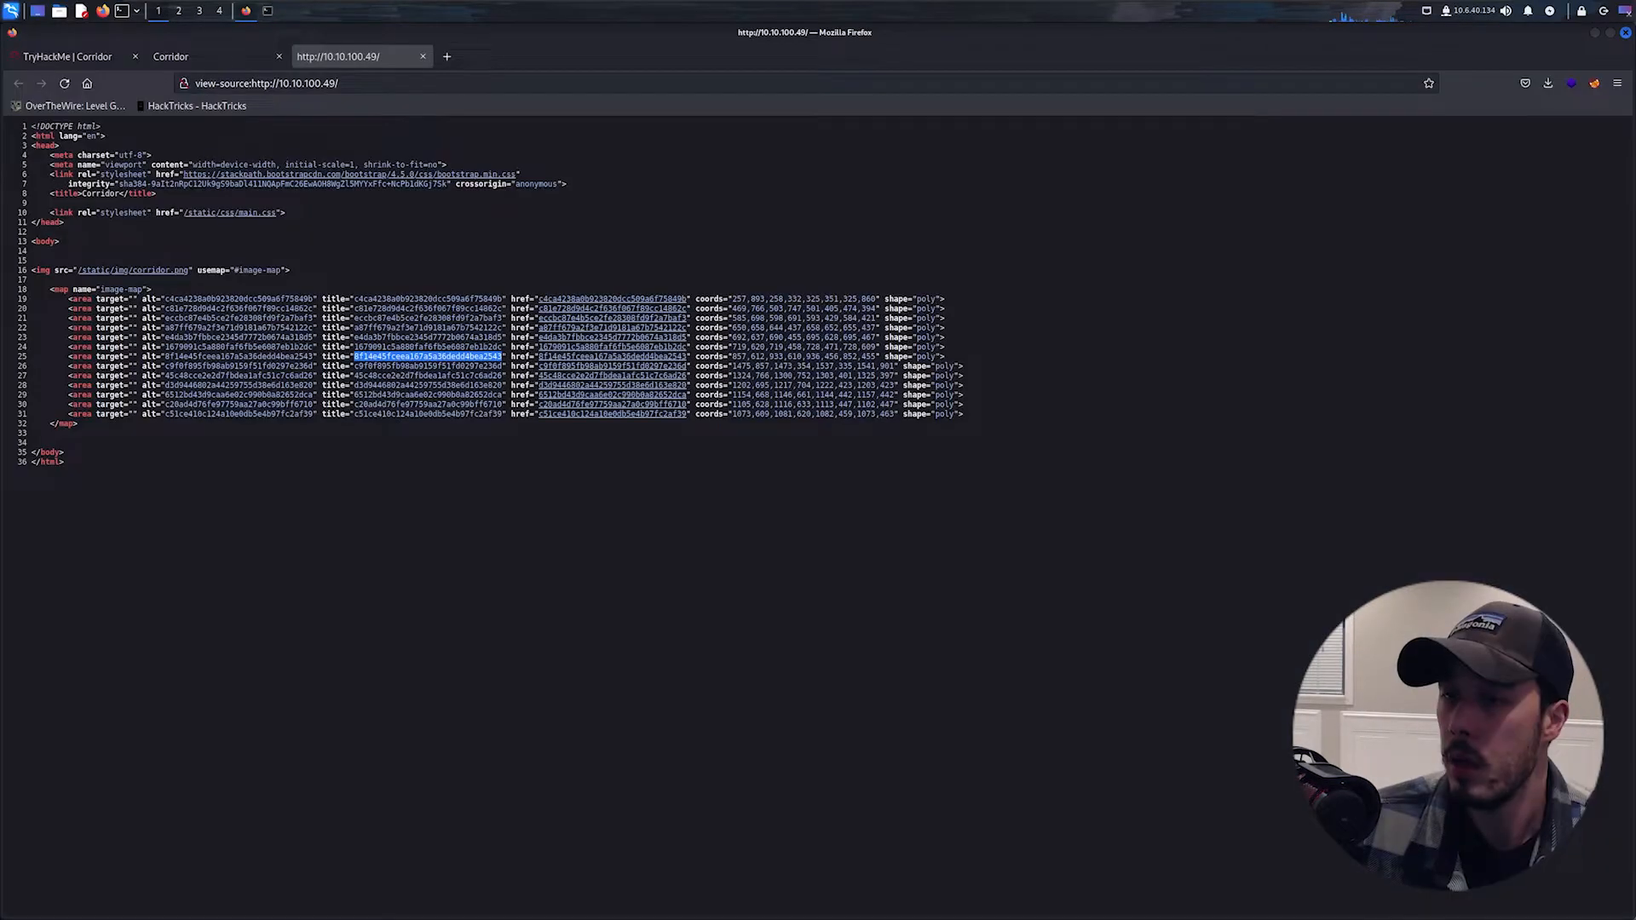
# Step: Crack another door hash from the source on crackstation.net, showing it is MD5 of a number
pyautogui.click(436, 346)
pyautogui.doubleClick(436, 347)
pyautogui.hotkey('ctrl', 'c')
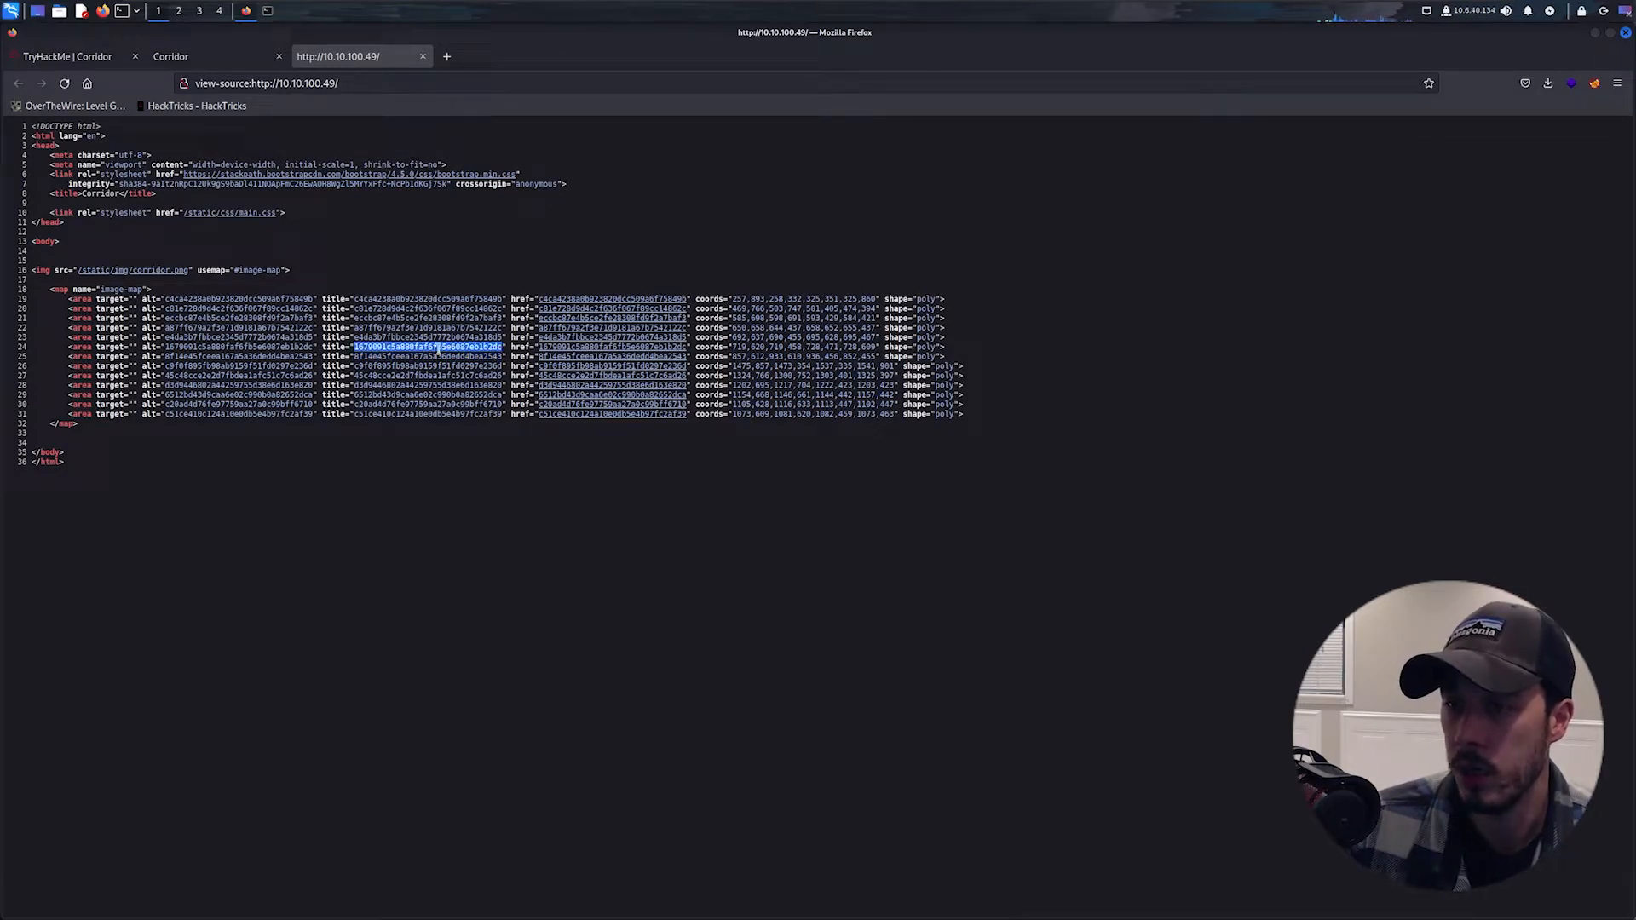
pyautogui.click(445, 56)
pyautogui.write('crackstation.net')
pyautogui.press('Return')
pyautogui.click(573, 299)
pyautogui.hotkey('ctrl', 'v')
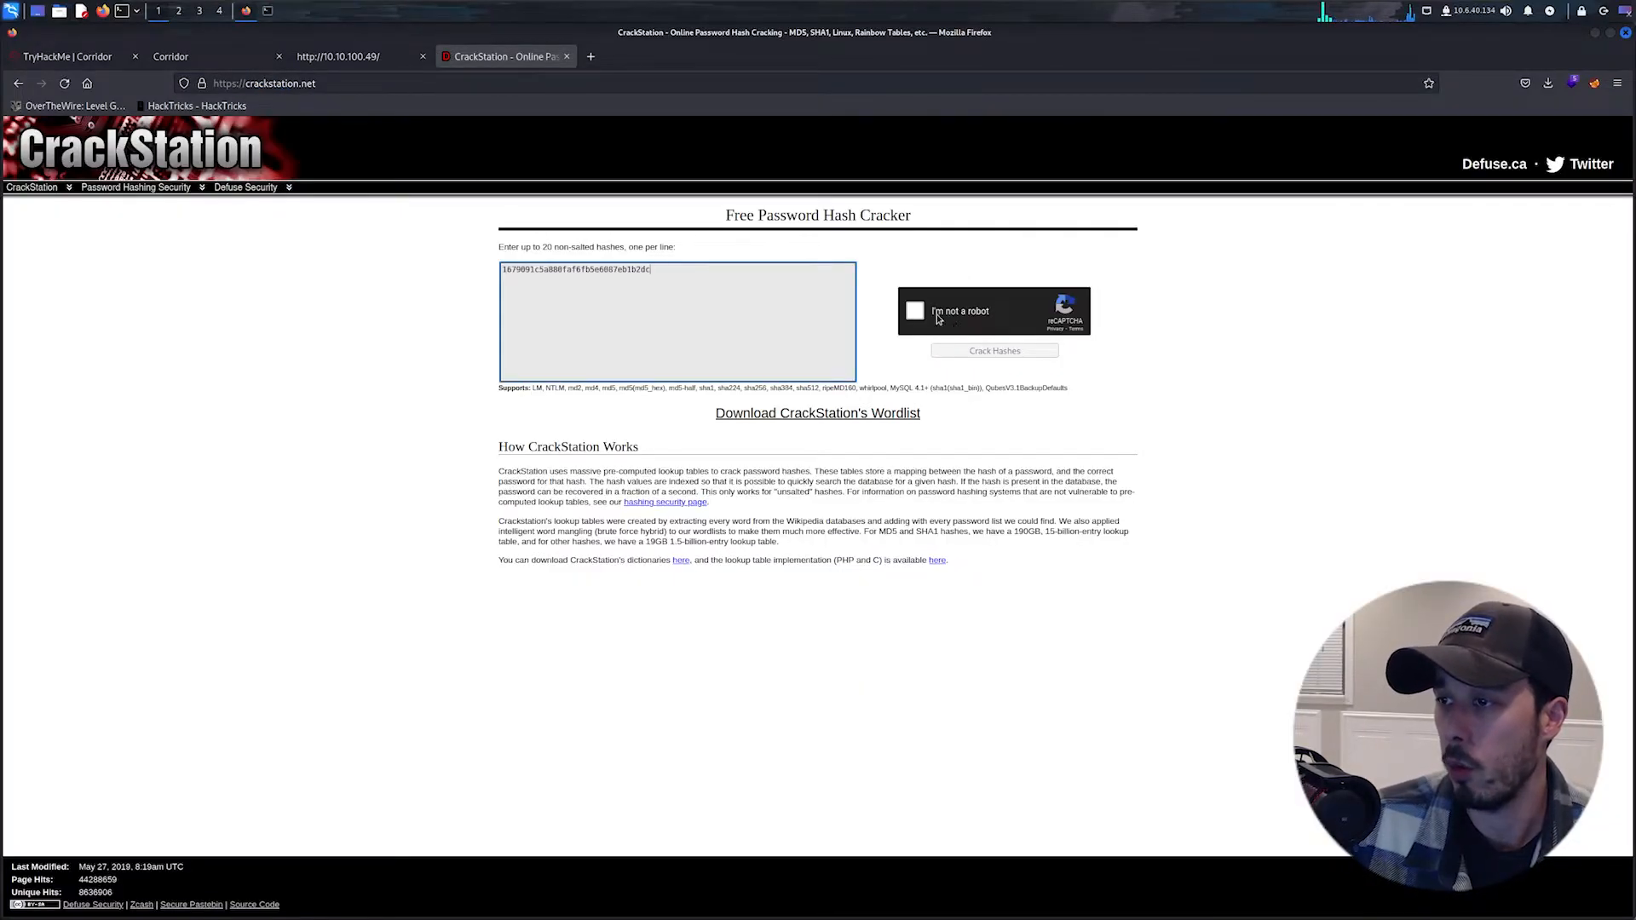
pyautogui.click(915, 311)
pyautogui.click(995, 350)
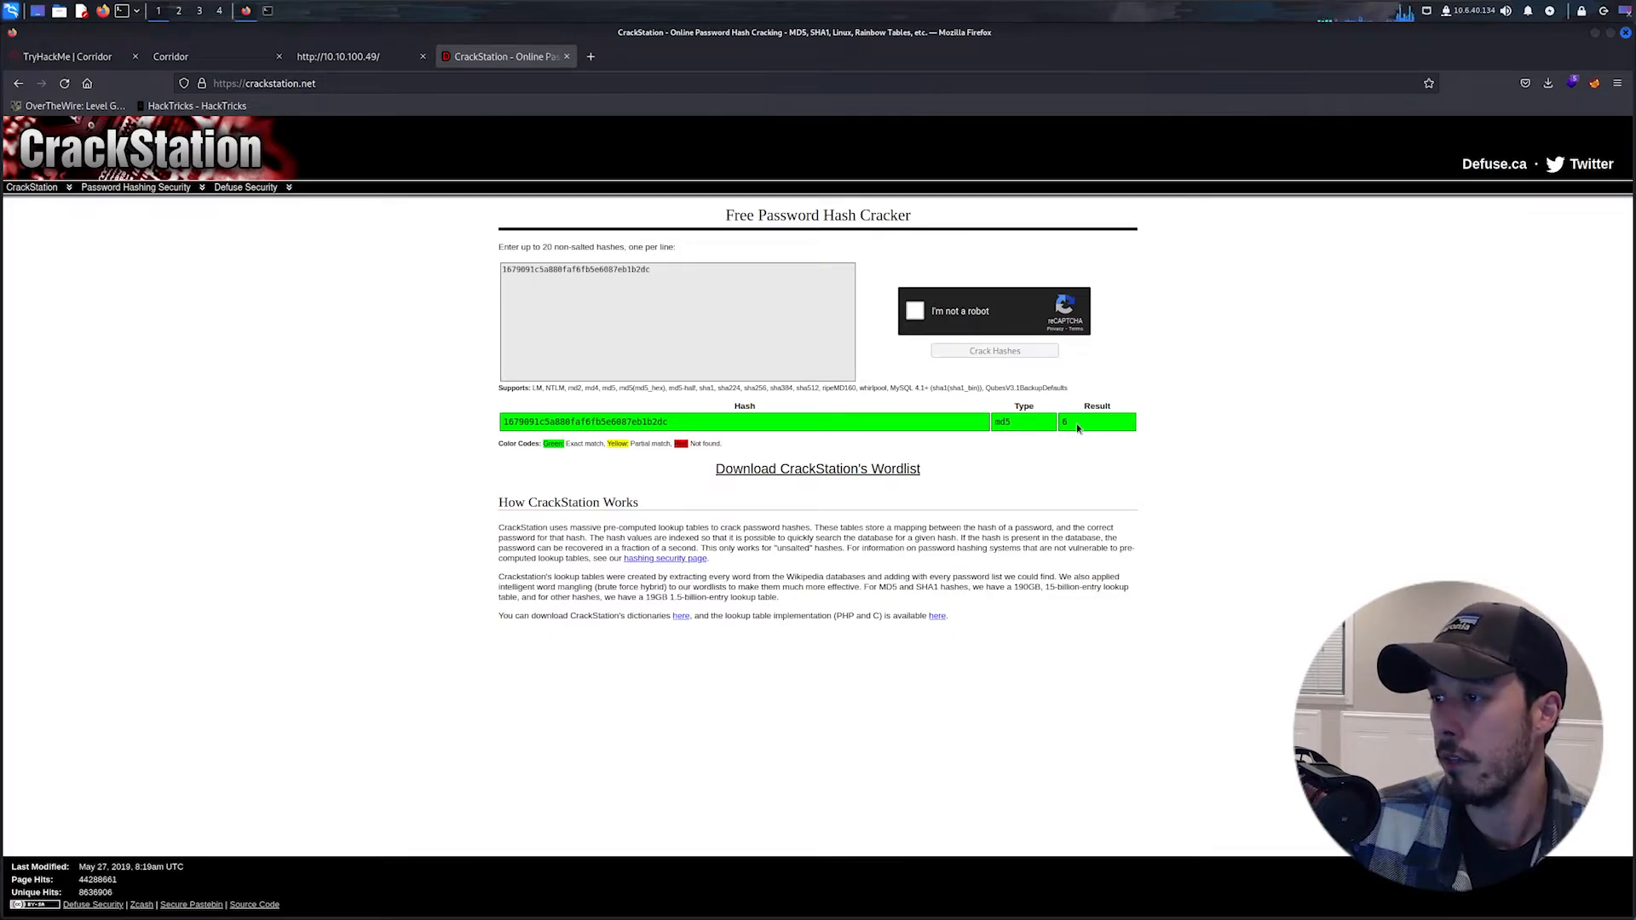
pyautogui.doubleClick(1006, 421)
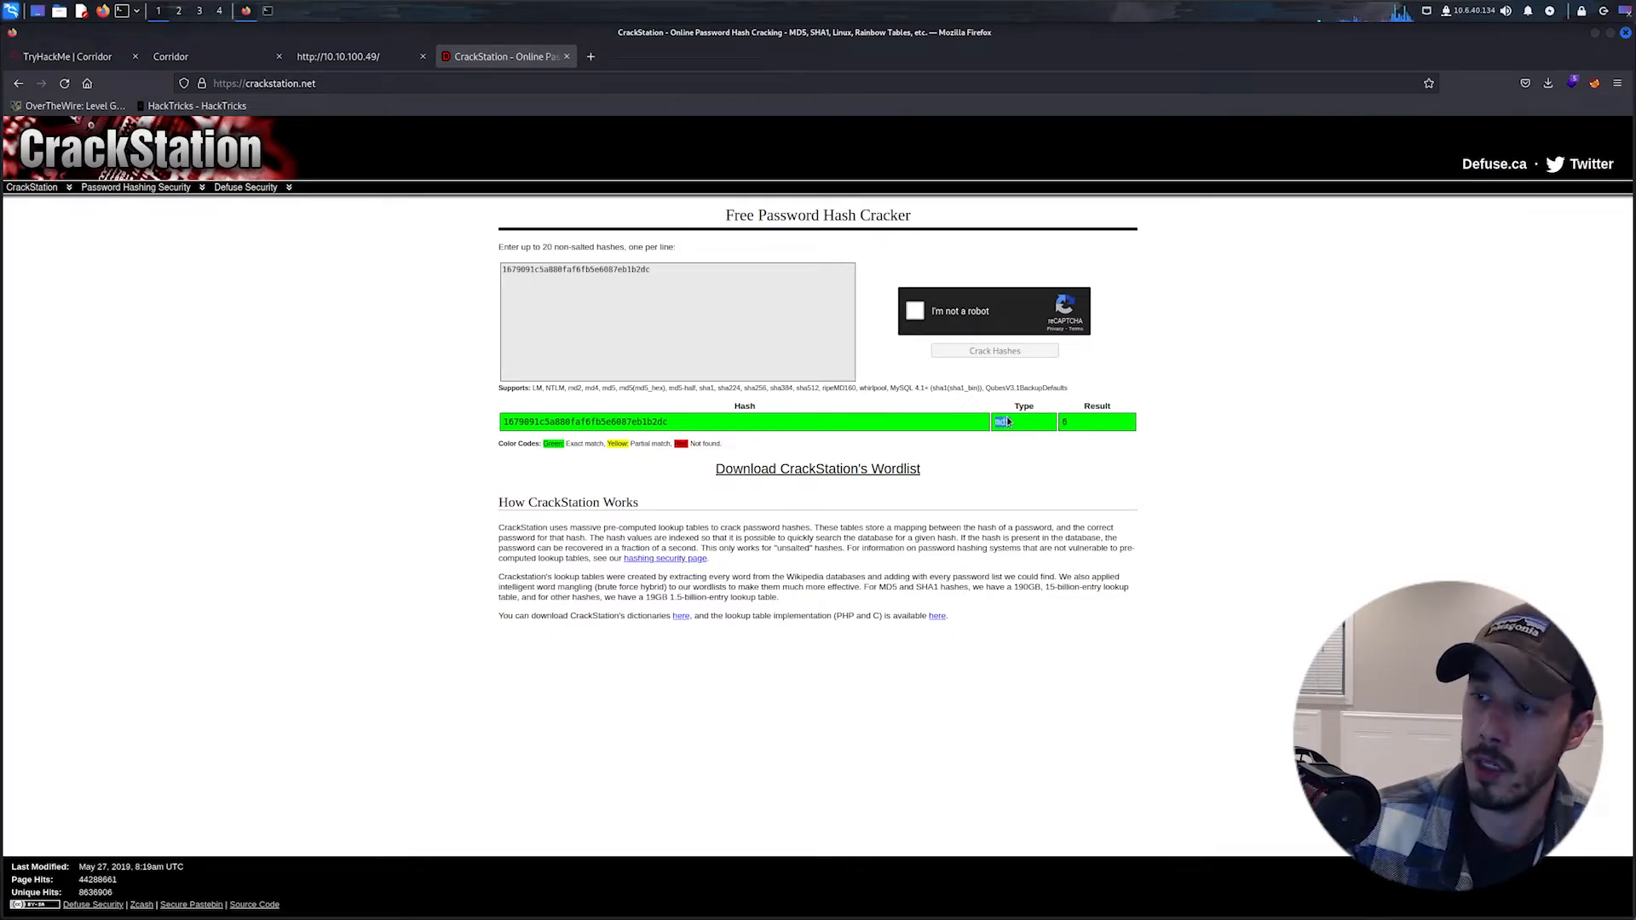
# Step: Copy the centre door's URL hash 8f14e45f… and crack it in CrackStation as MD5 of 7
pyautogui.click(192, 57)
pyautogui.click(578, 446)
pyautogui.moveTo(273, 84); pyautogui.dragTo(449, 83)
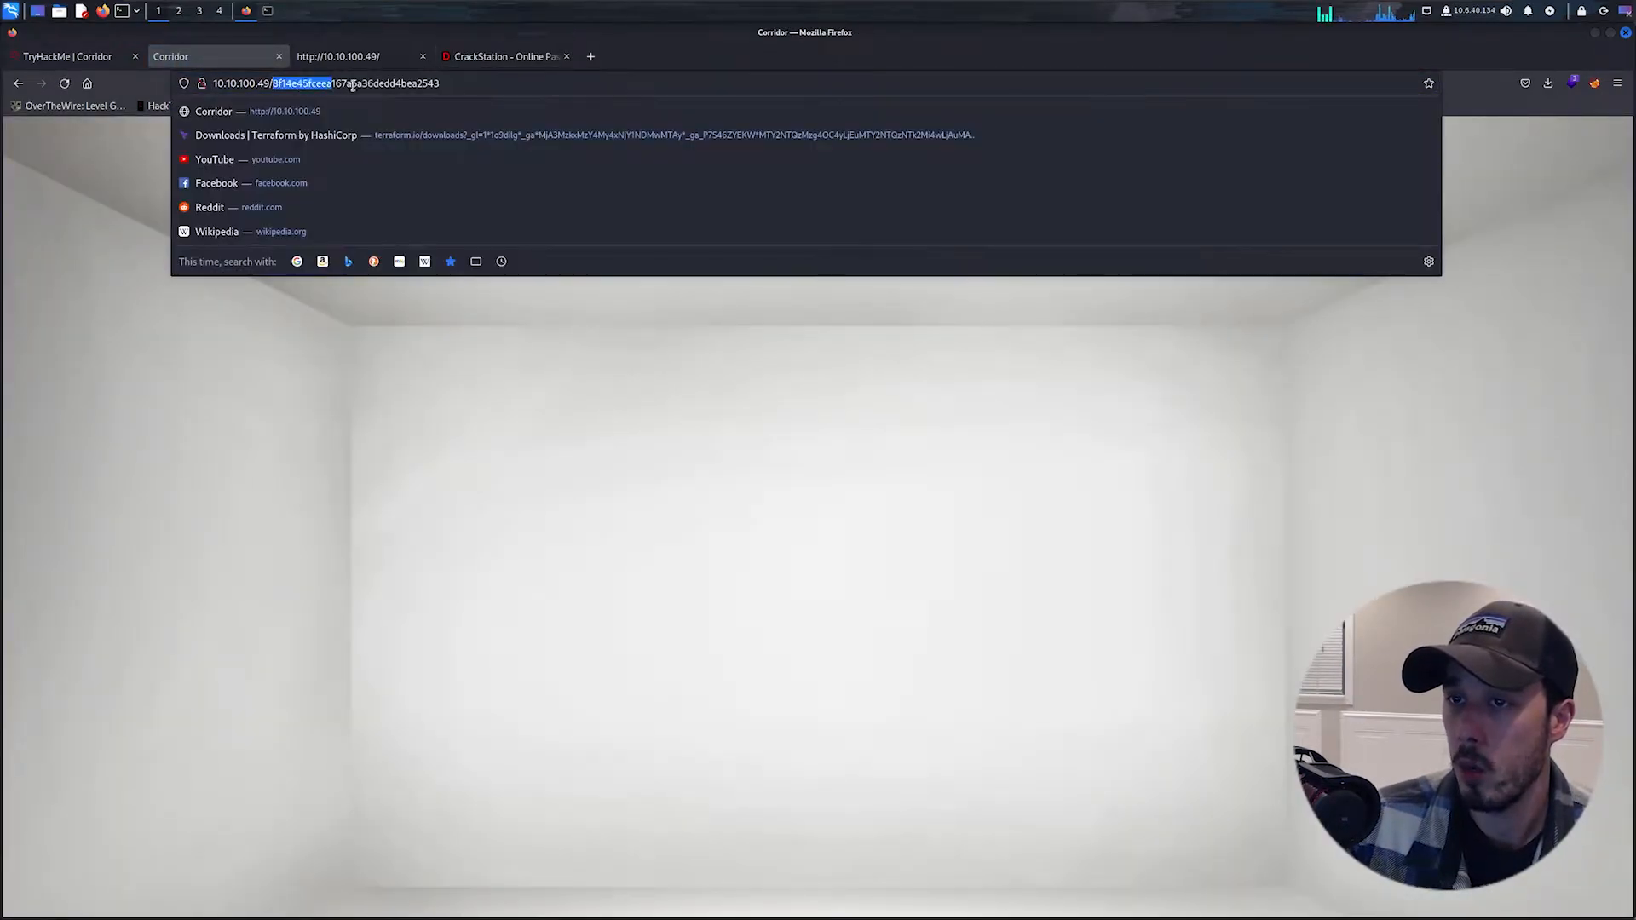
pyautogui.rightClick(422, 84)
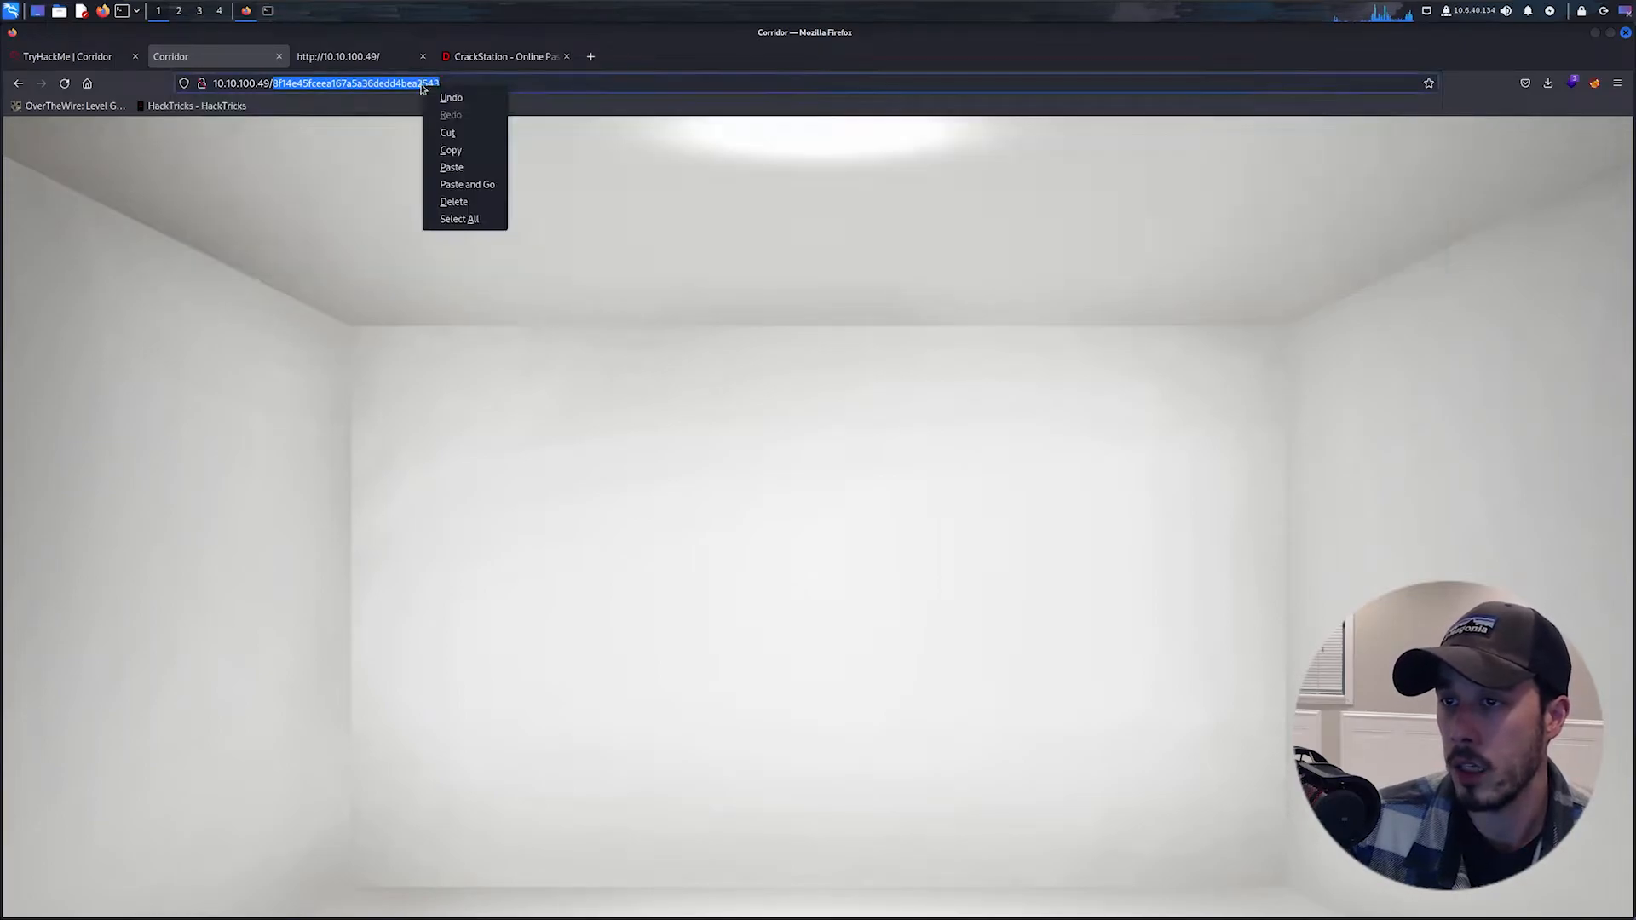
pyautogui.click(454, 152)
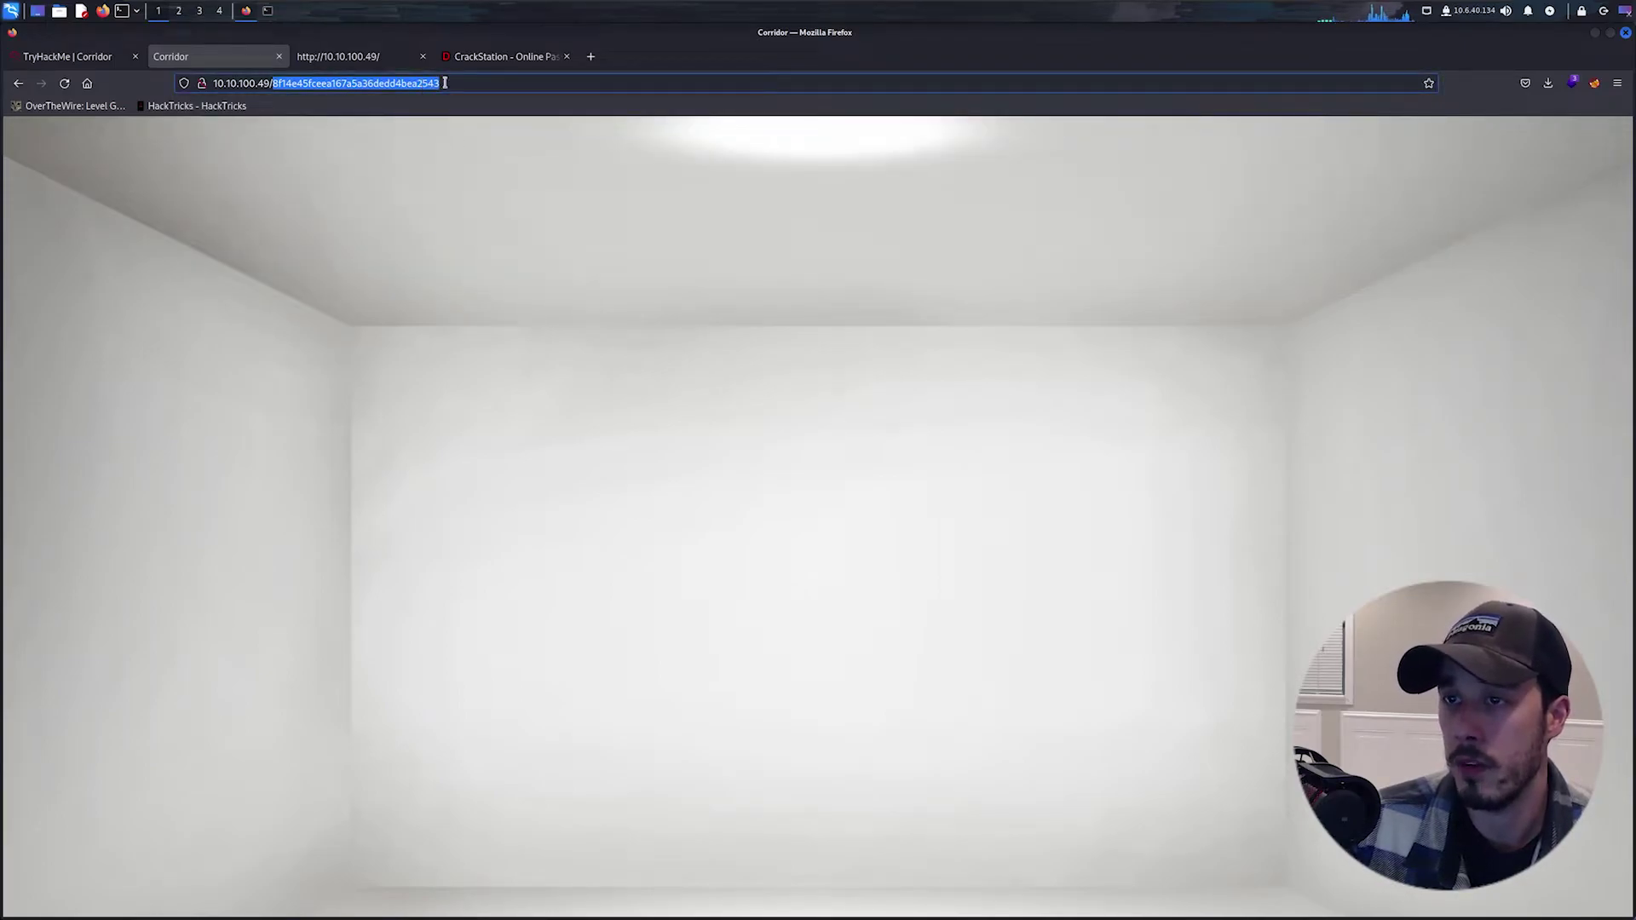
pyautogui.click(506, 57)
pyautogui.click(678, 321)
pyautogui.hotkey('ctrl', 'v')
pyautogui.click(915, 311)
pyautogui.click(967, 354)
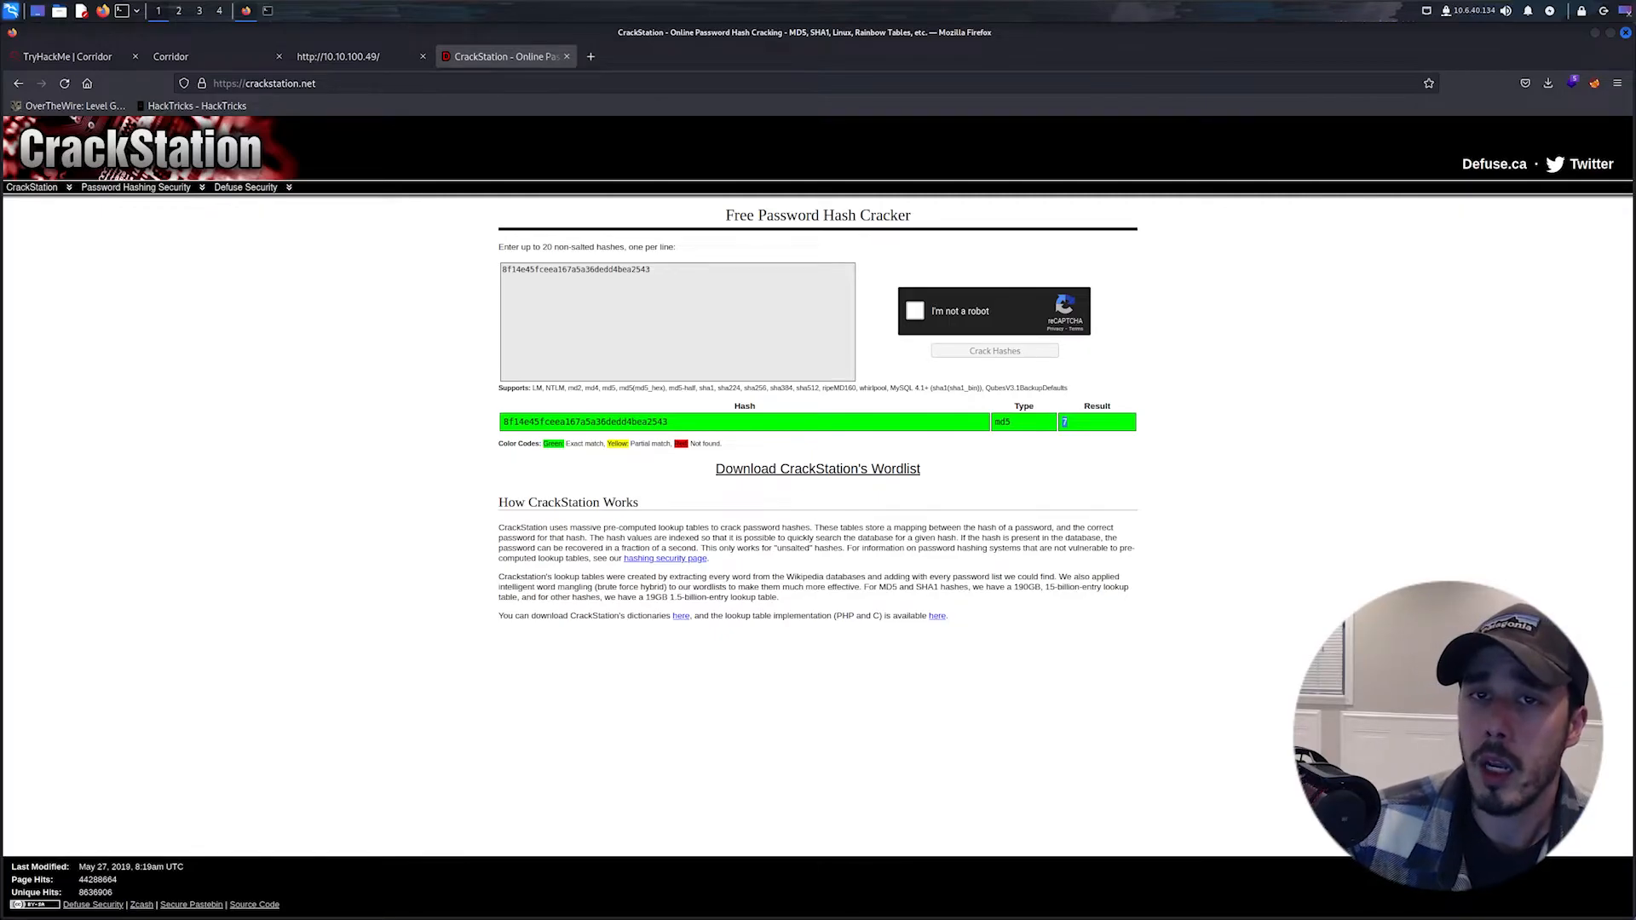
# Step: Quit hash-identifier and run echo -n 1 | md5sum, yielding c4ca4238…, and copy that hash
pyautogui.click(266, 11)
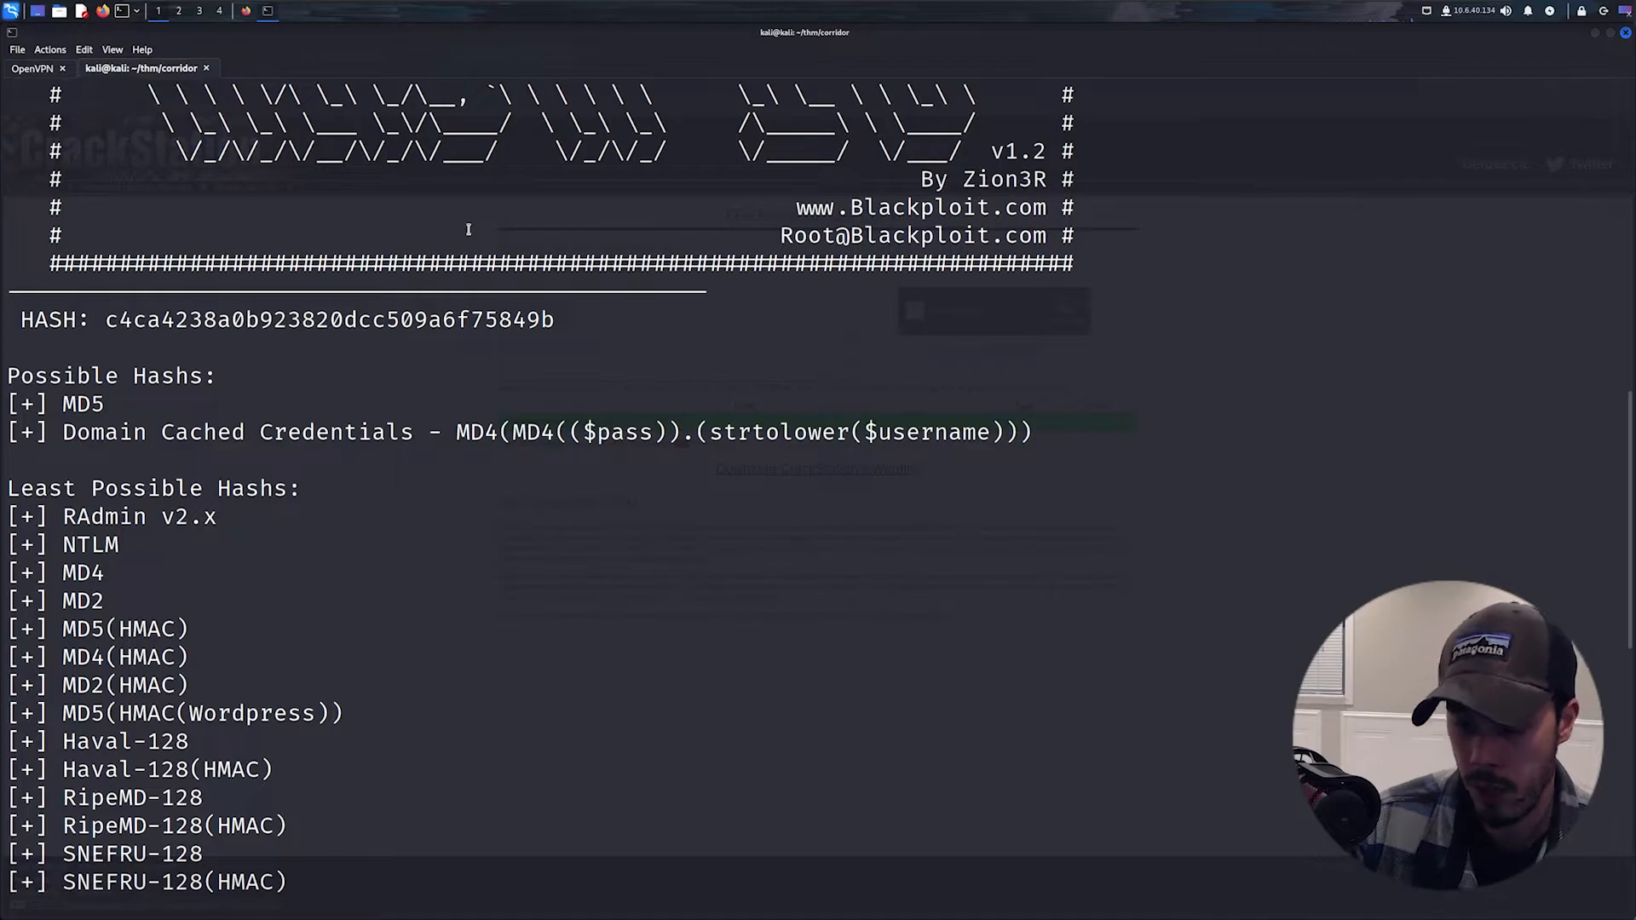
pyautogui.hotkey('ctrl', 'l')
pyautogui.press('Return')
pyautogui.hotkey('ctrl', 'l')
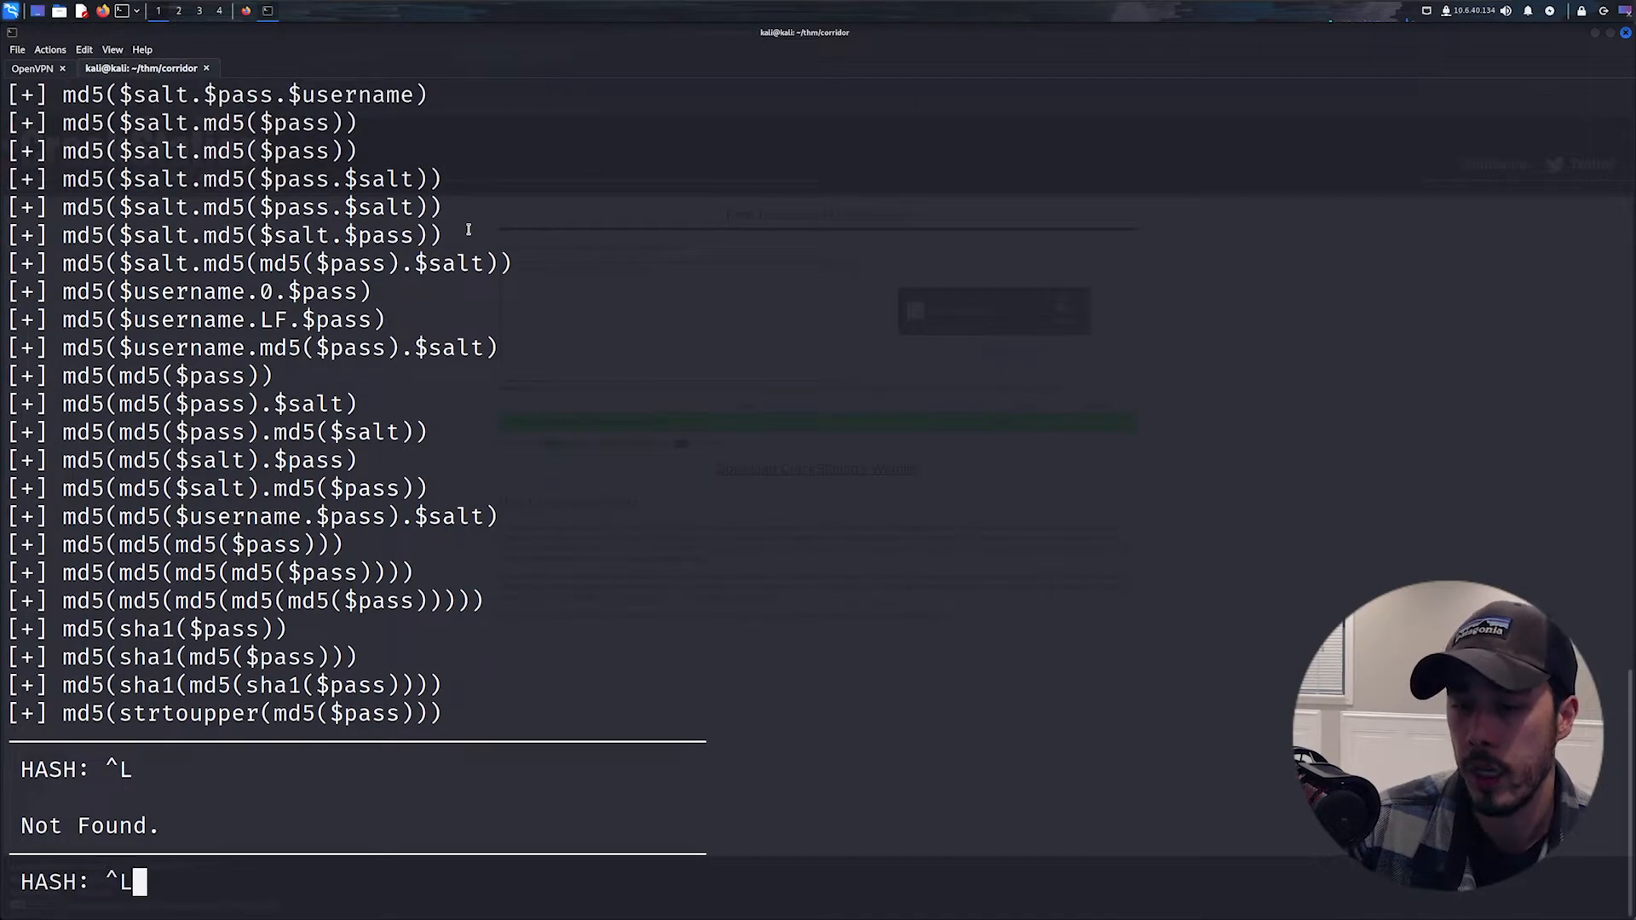
pyautogui.hotkey('ctrl', 'c')
pyautogui.hotkey('ctrl', 'l')
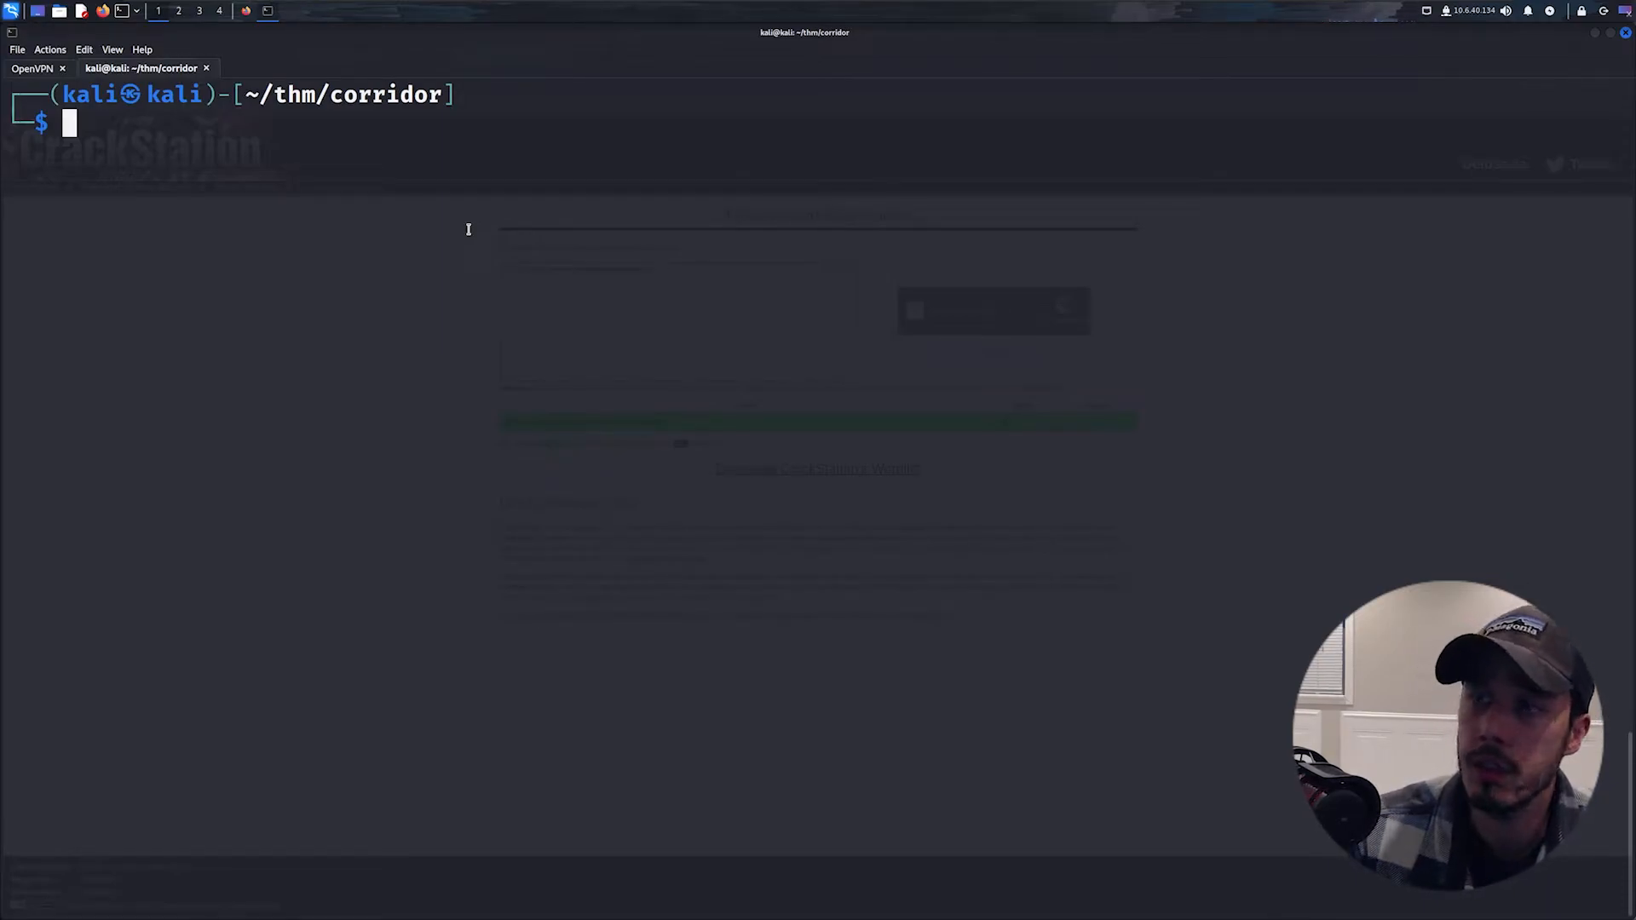
pyautogui.write('echo ')
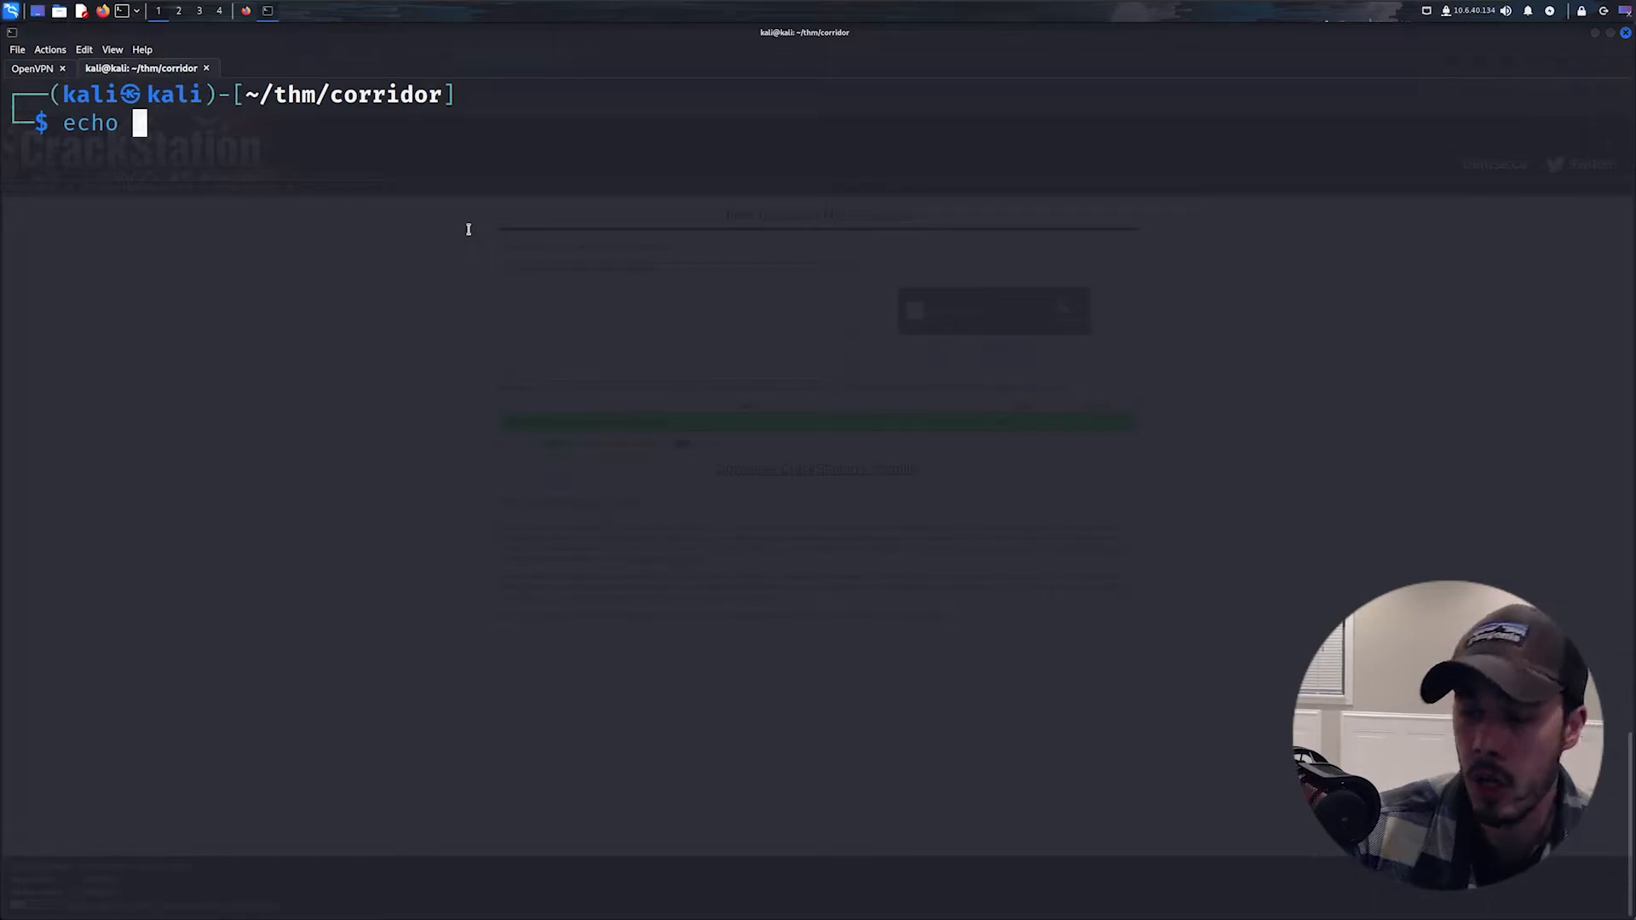
pyautogui.write('-n ')
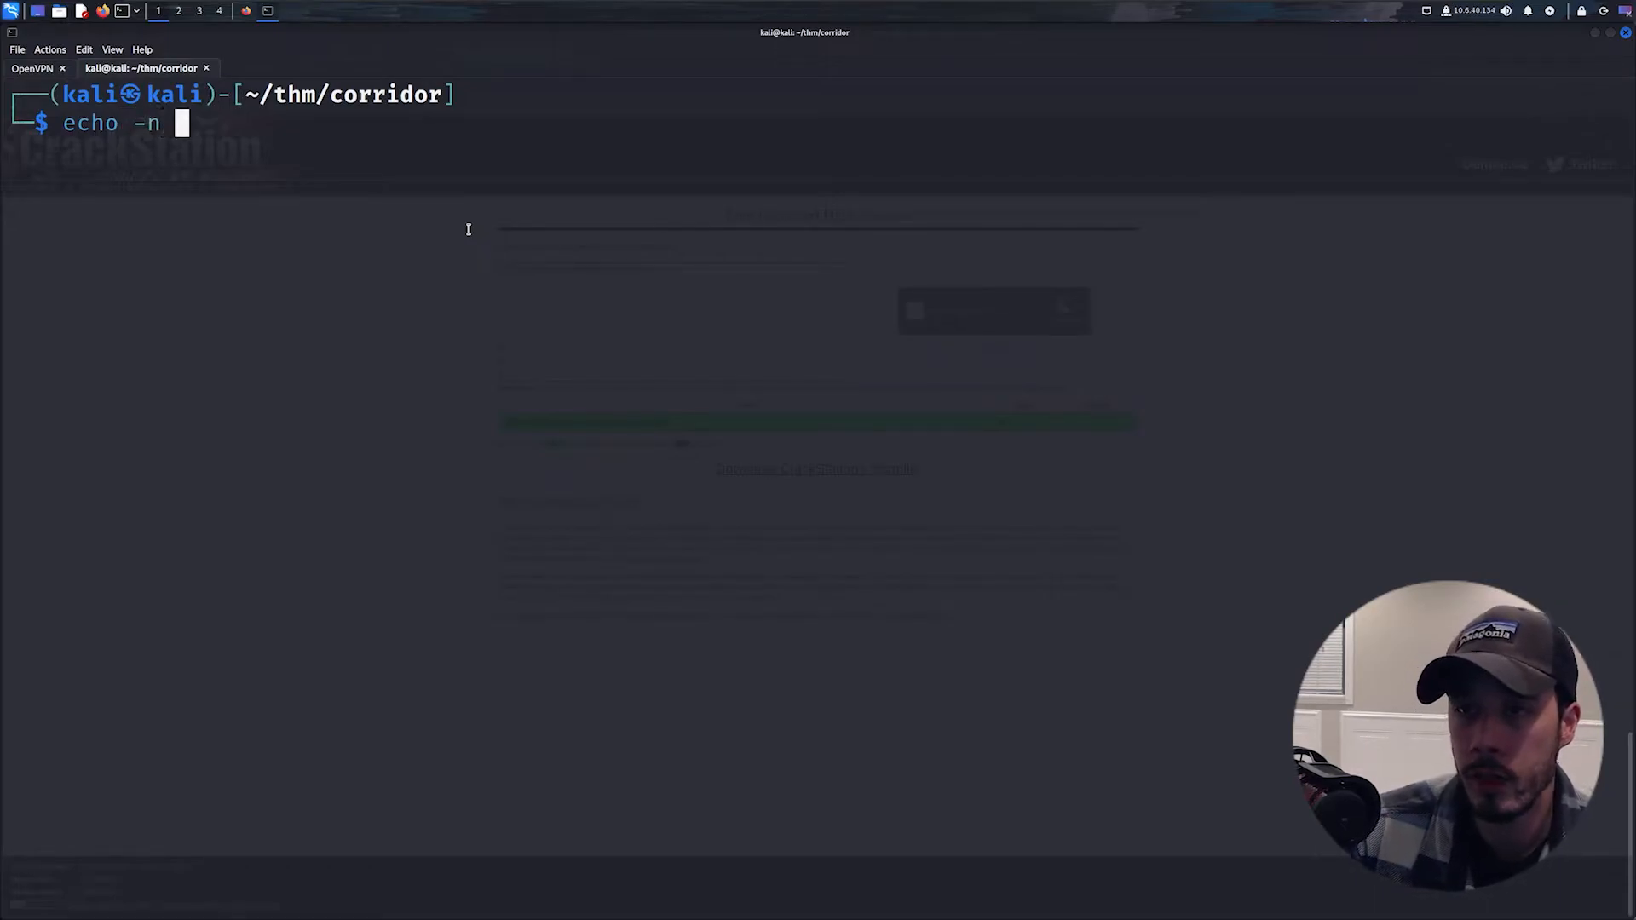
pyautogui.write('1')
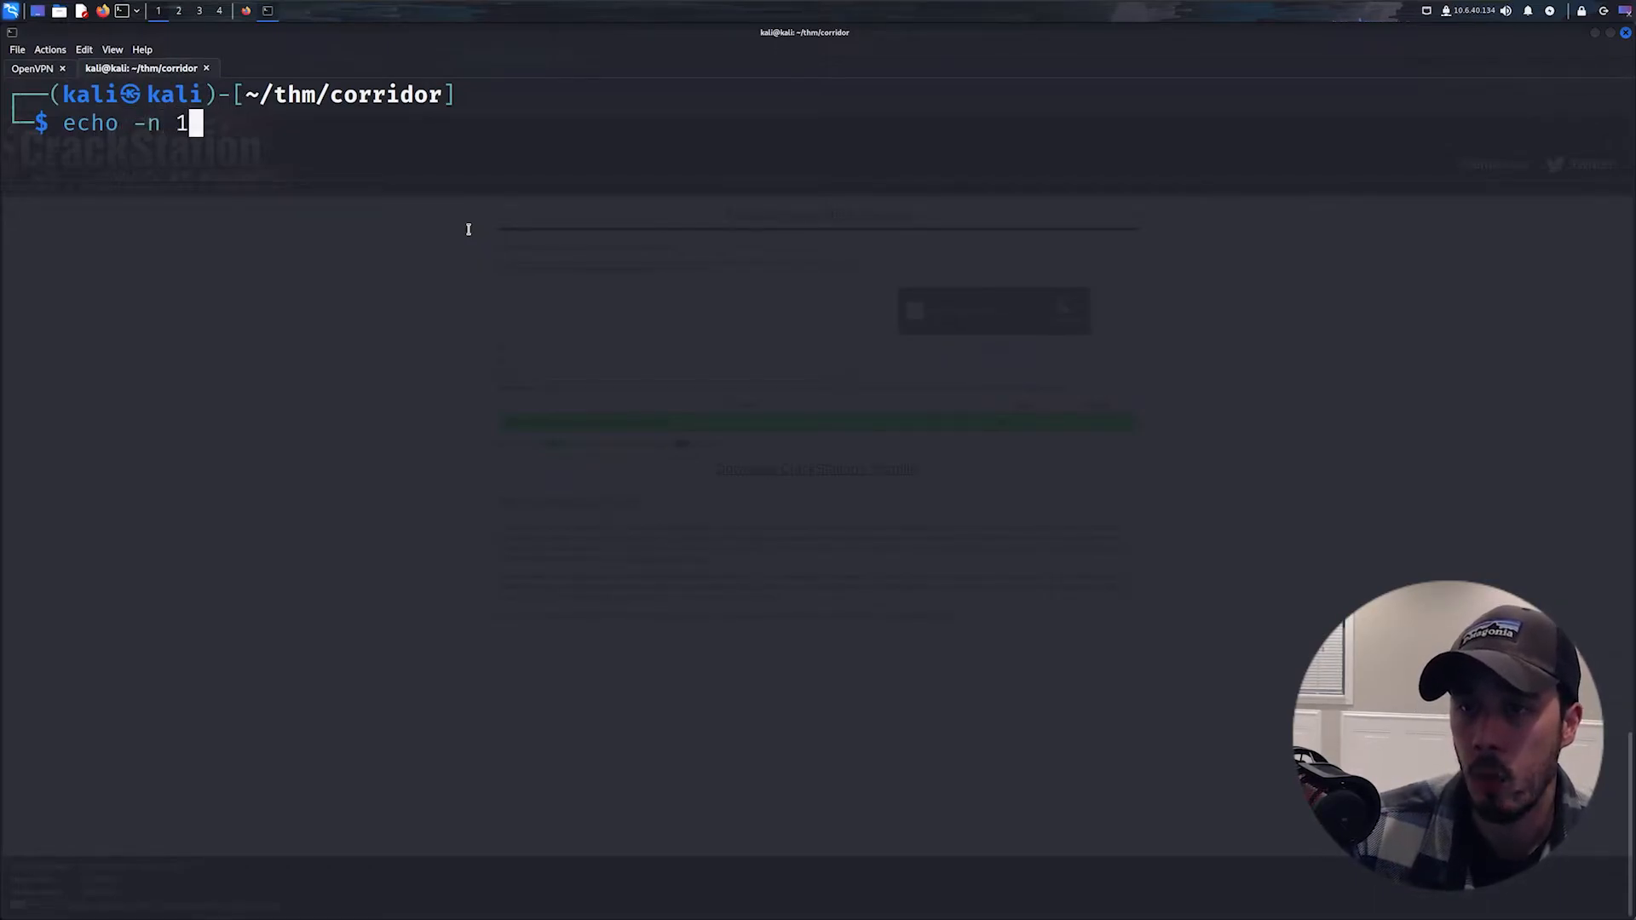
pyautogui.write(' | md5sum')
pyautogui.press('Return')
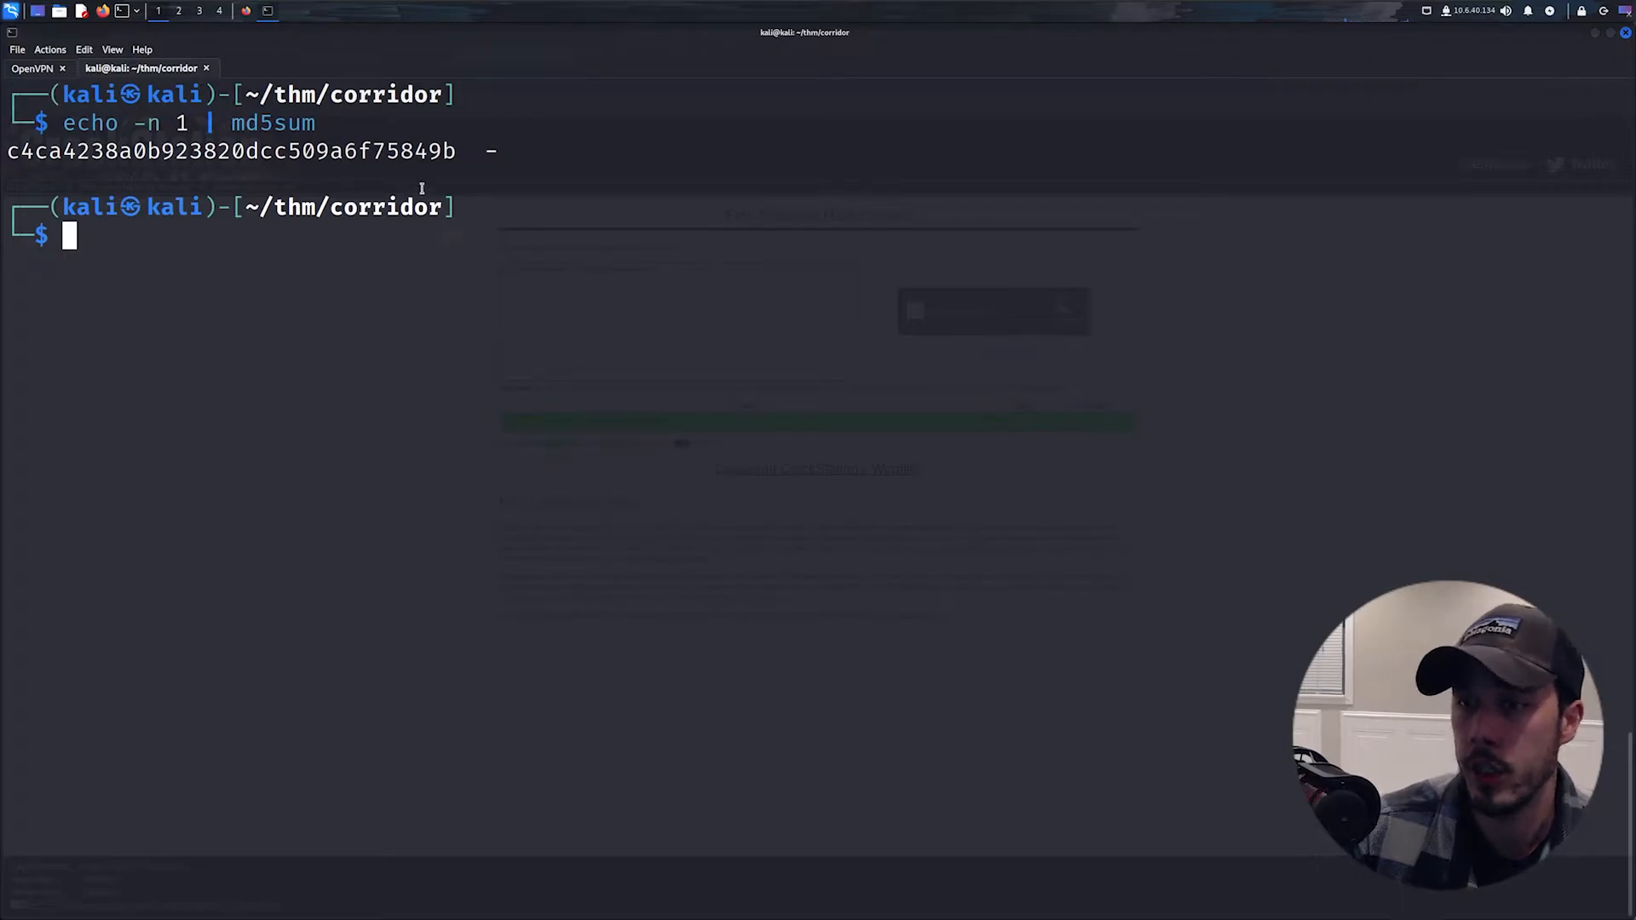
pyautogui.doubleClick(230, 151)
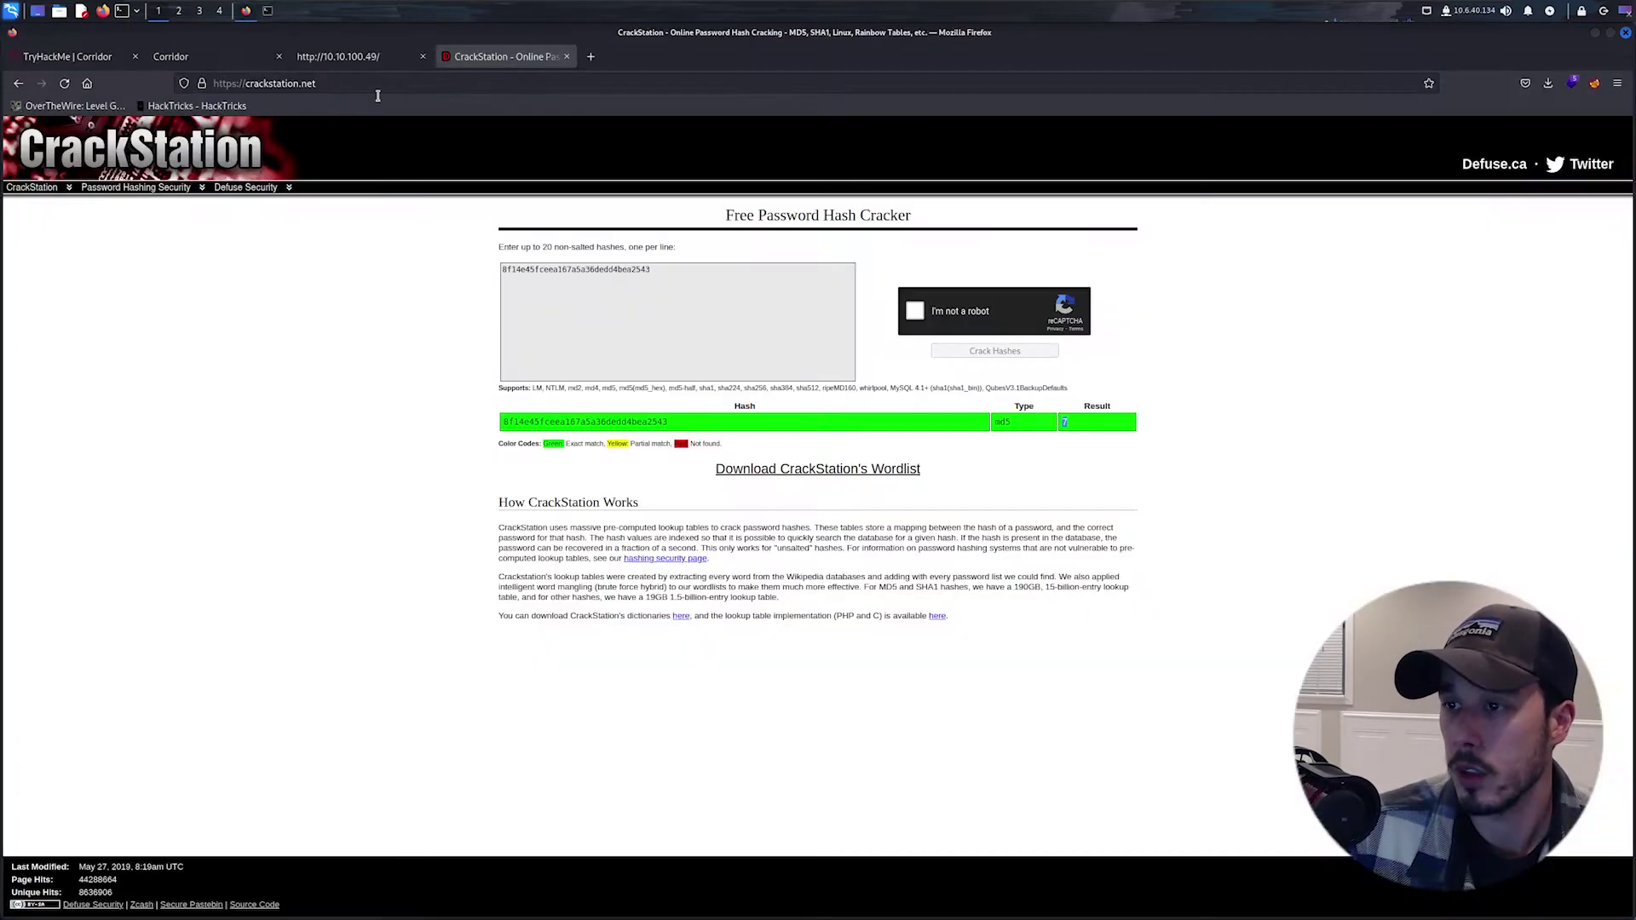
# Step: Add the MD5 of 1 as a second line in CrackStation and crack both, confirming it decodes to 1
pyautogui.click(250, 13)
pyautogui.click(701, 307)
pyautogui.press('Return')
pyautogui.hotkey('ctrl', 'v')
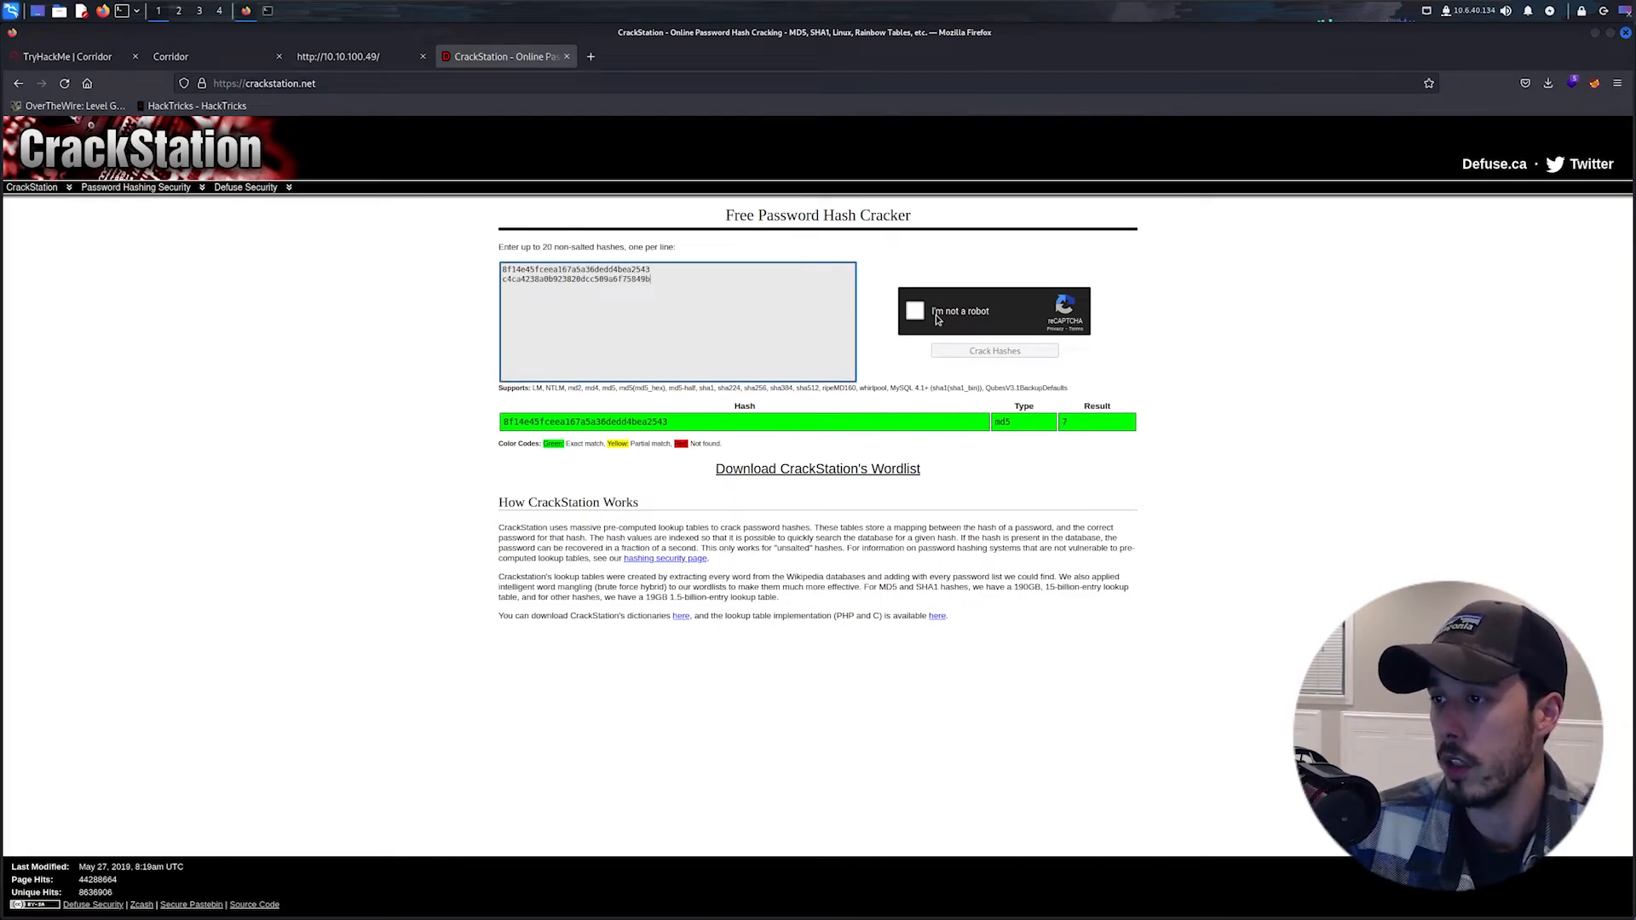
pyautogui.click(914, 311)
pyautogui.click(967, 349)
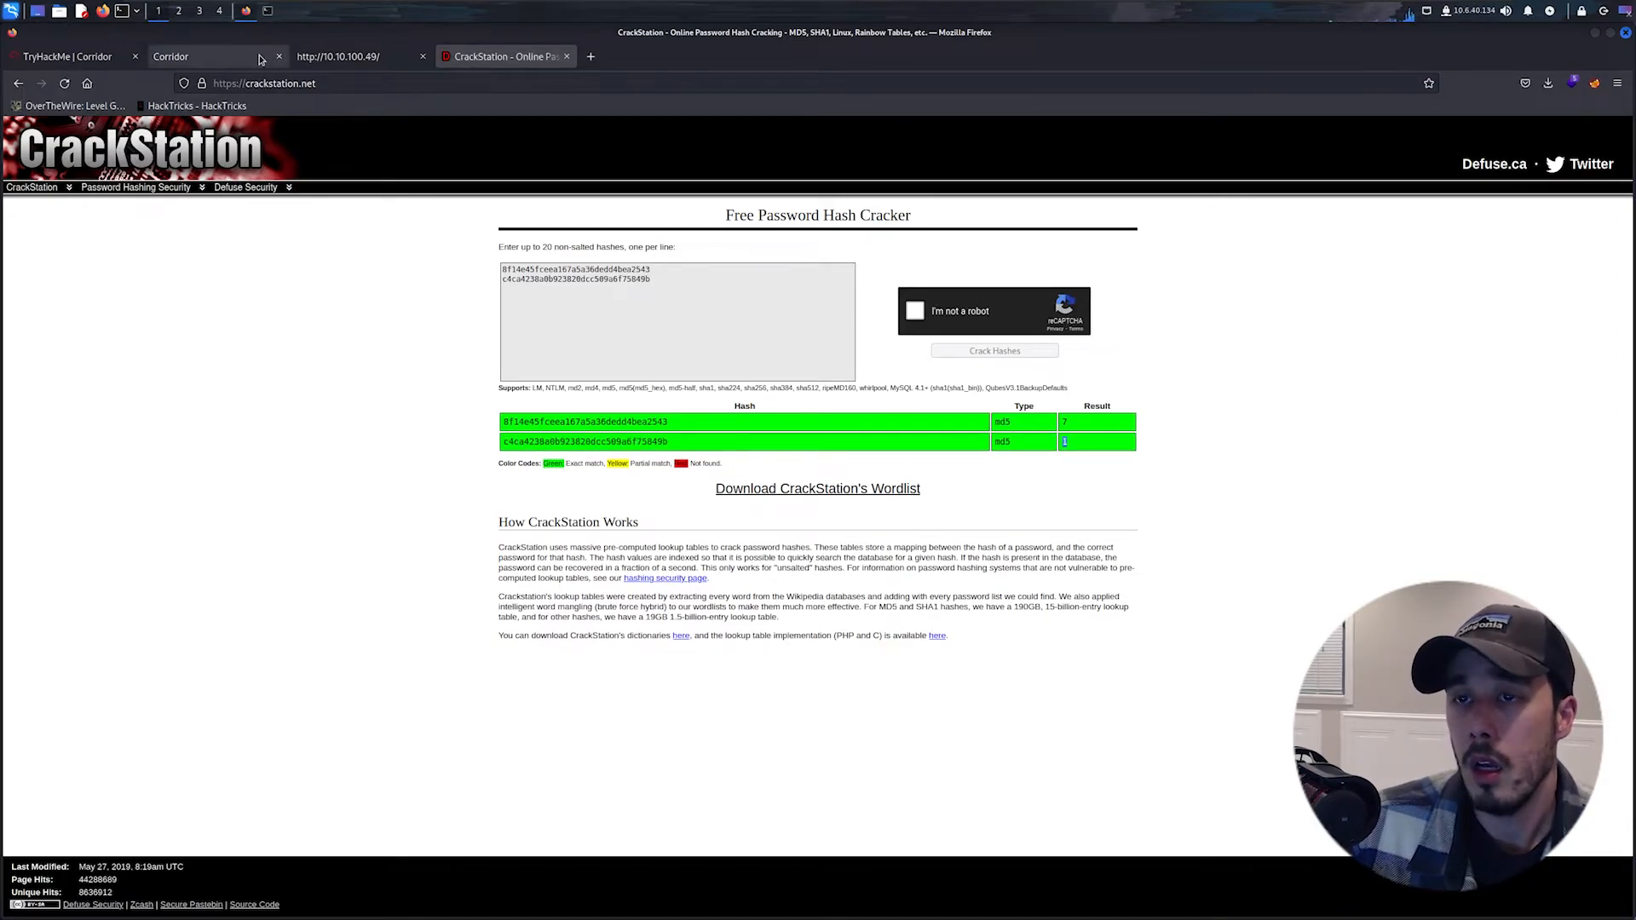
pyautogui.click(266, 11)
# Step: Pipe the md5sum of 1 through cut -d ' ' -f1 to print only the bare hash
pyautogui.click(504, 168)
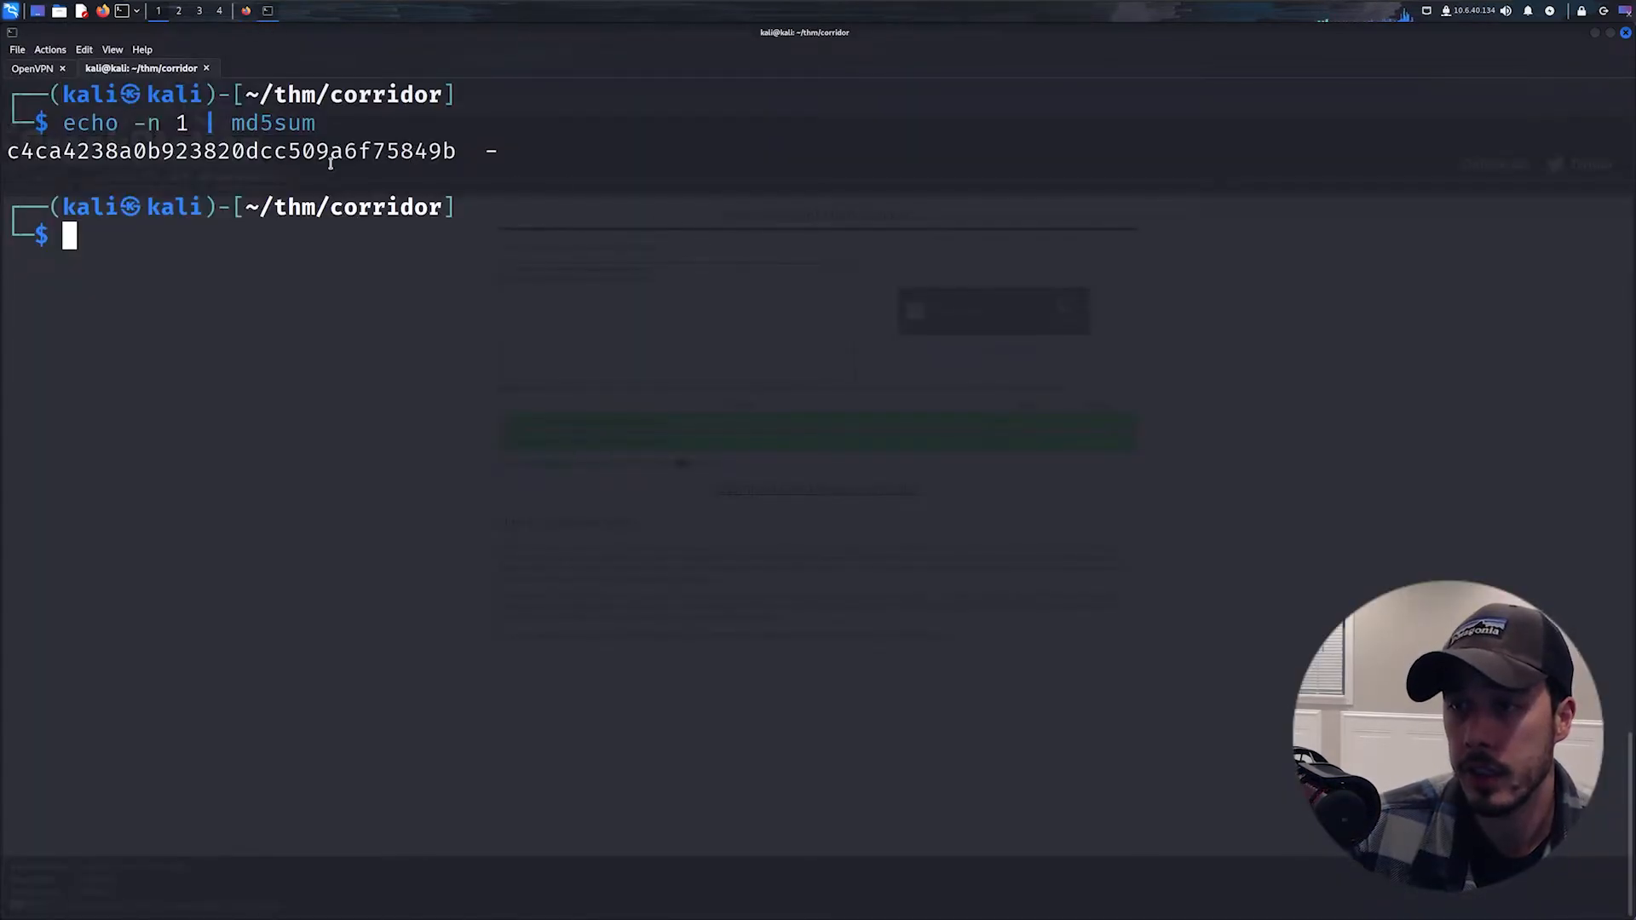
pyautogui.doubleClick(491, 151)
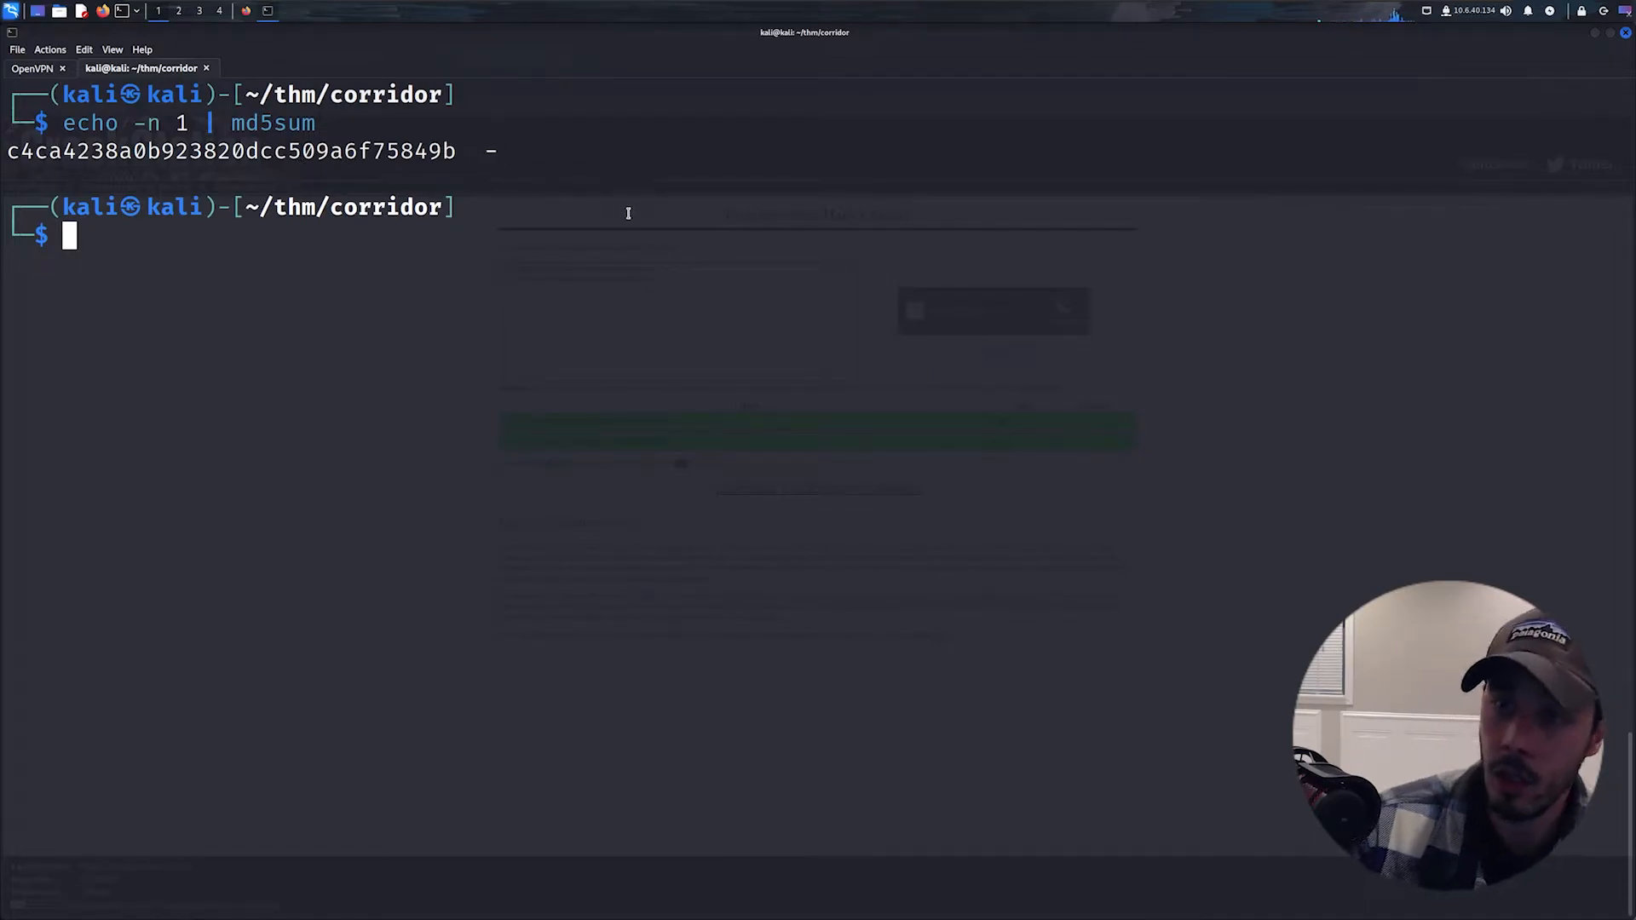
pyautogui.write('hash-identifier')
pyautogui.hotkey('ctrl', 'u')
pyautogui.press('Up')
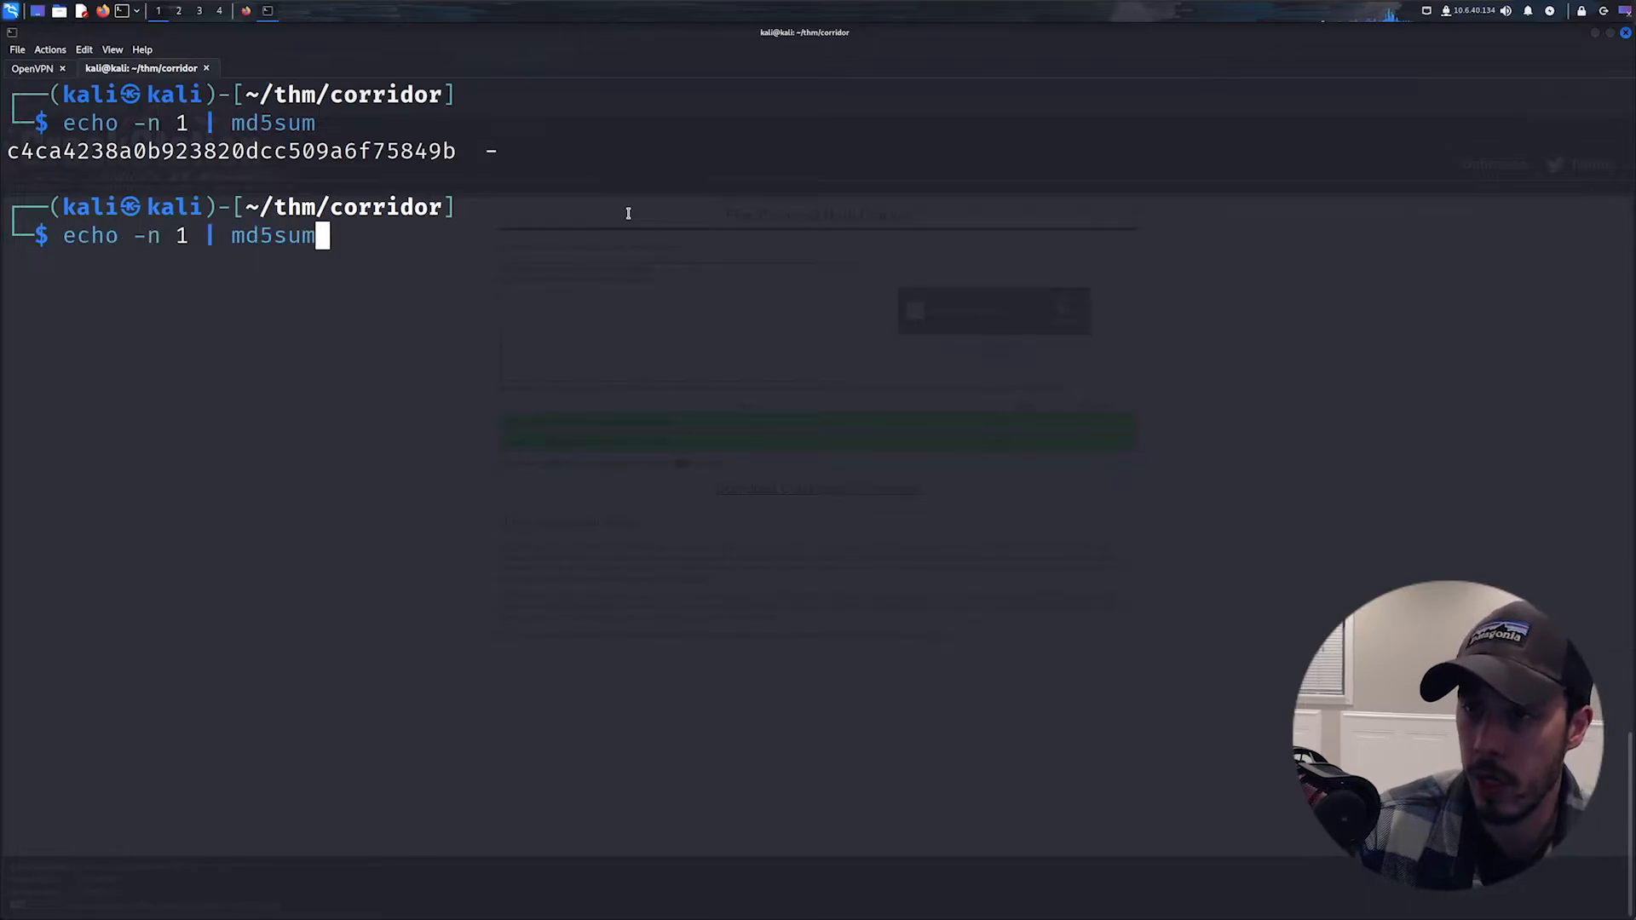
pyautogui.write('| cut ')
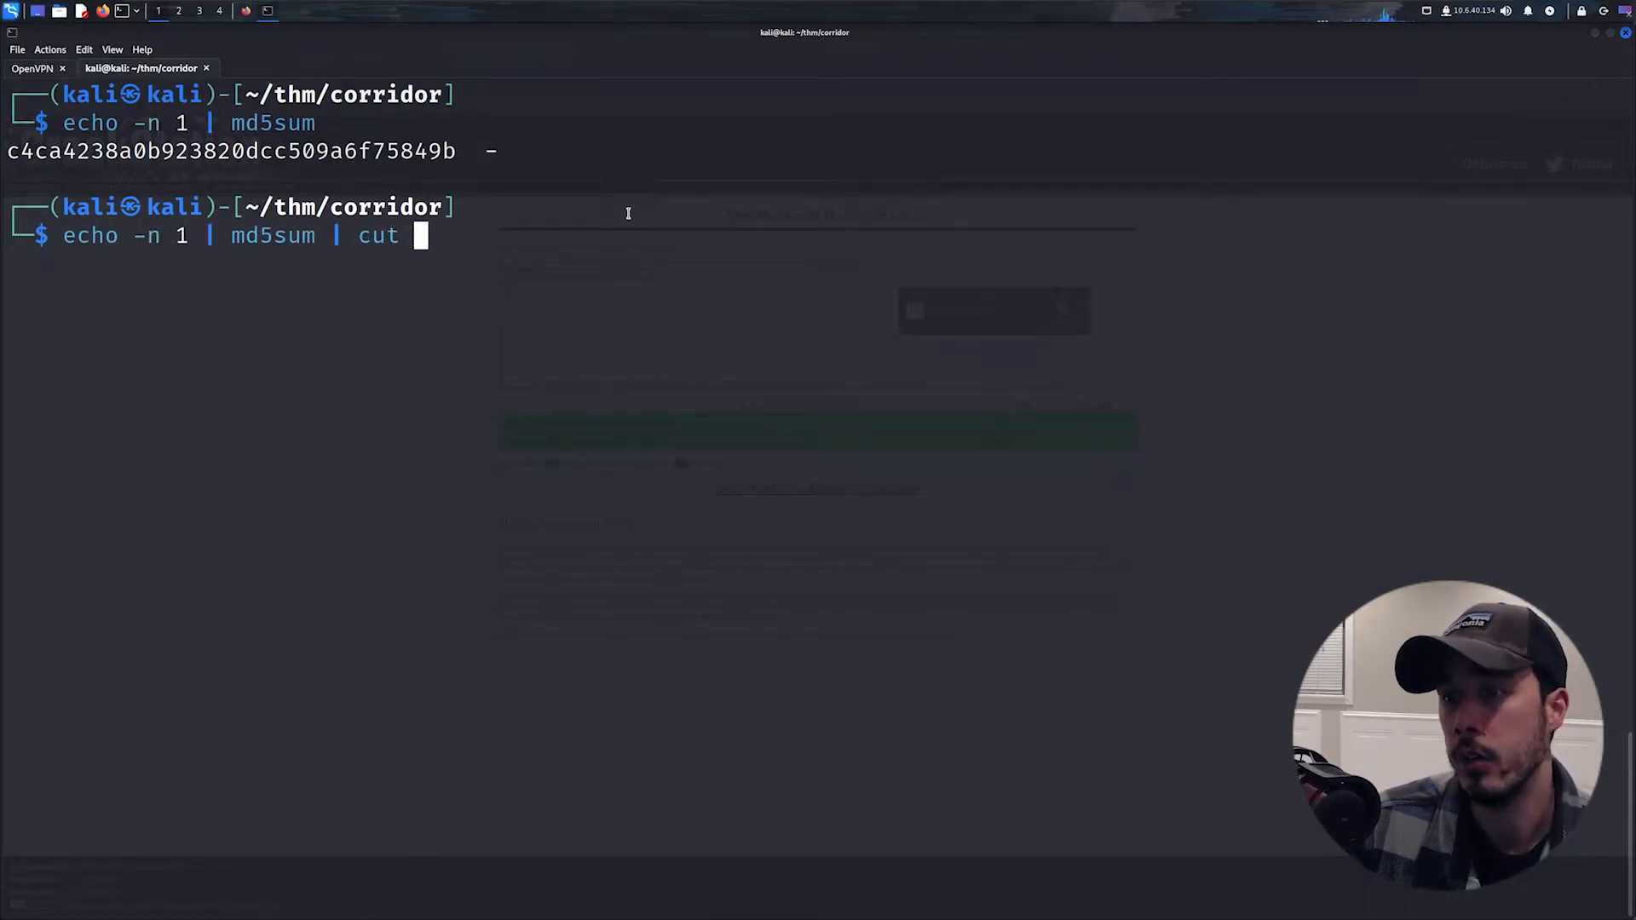
pyautogui.write('-d')
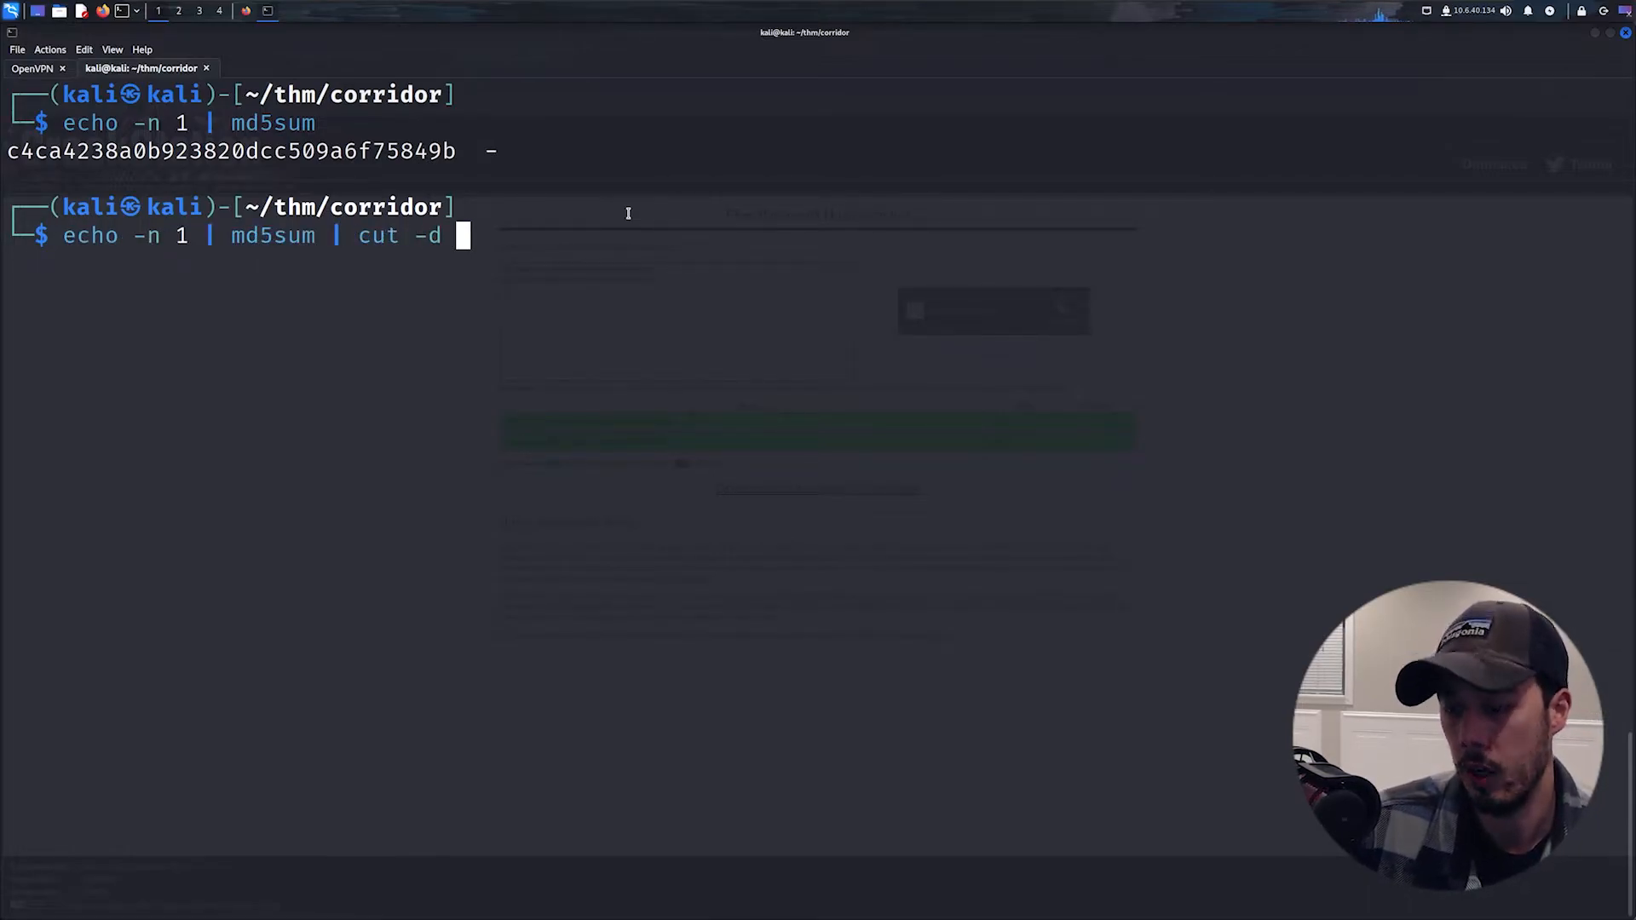
pyautogui.write(" ' ' ")
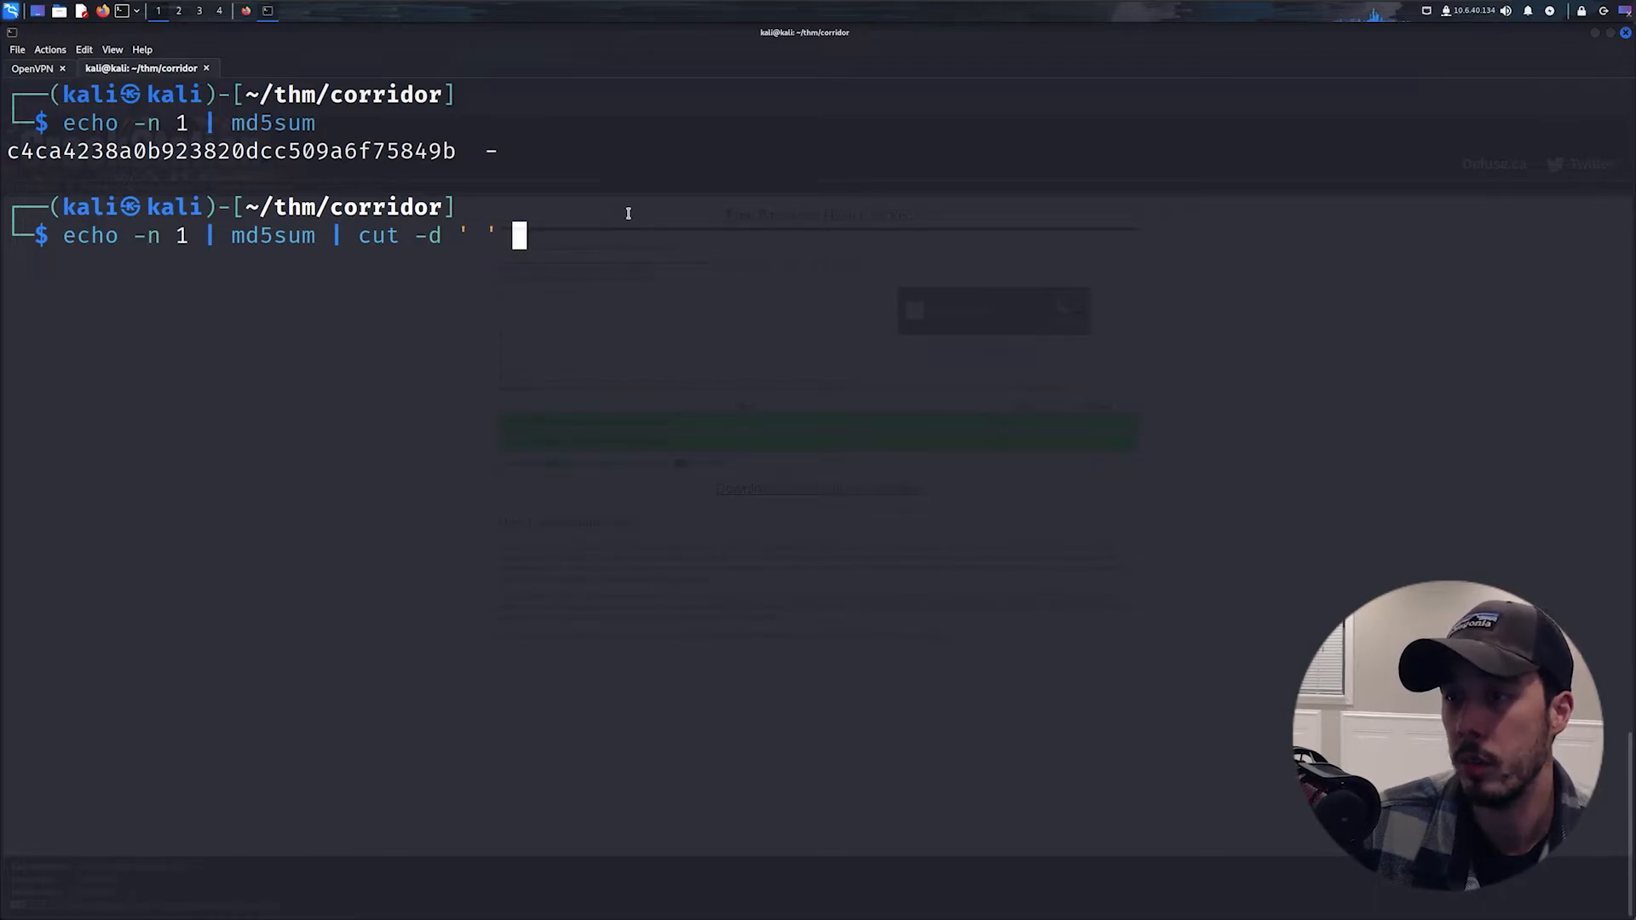
pyautogui.write('-f 1')
pyautogui.press('Return')
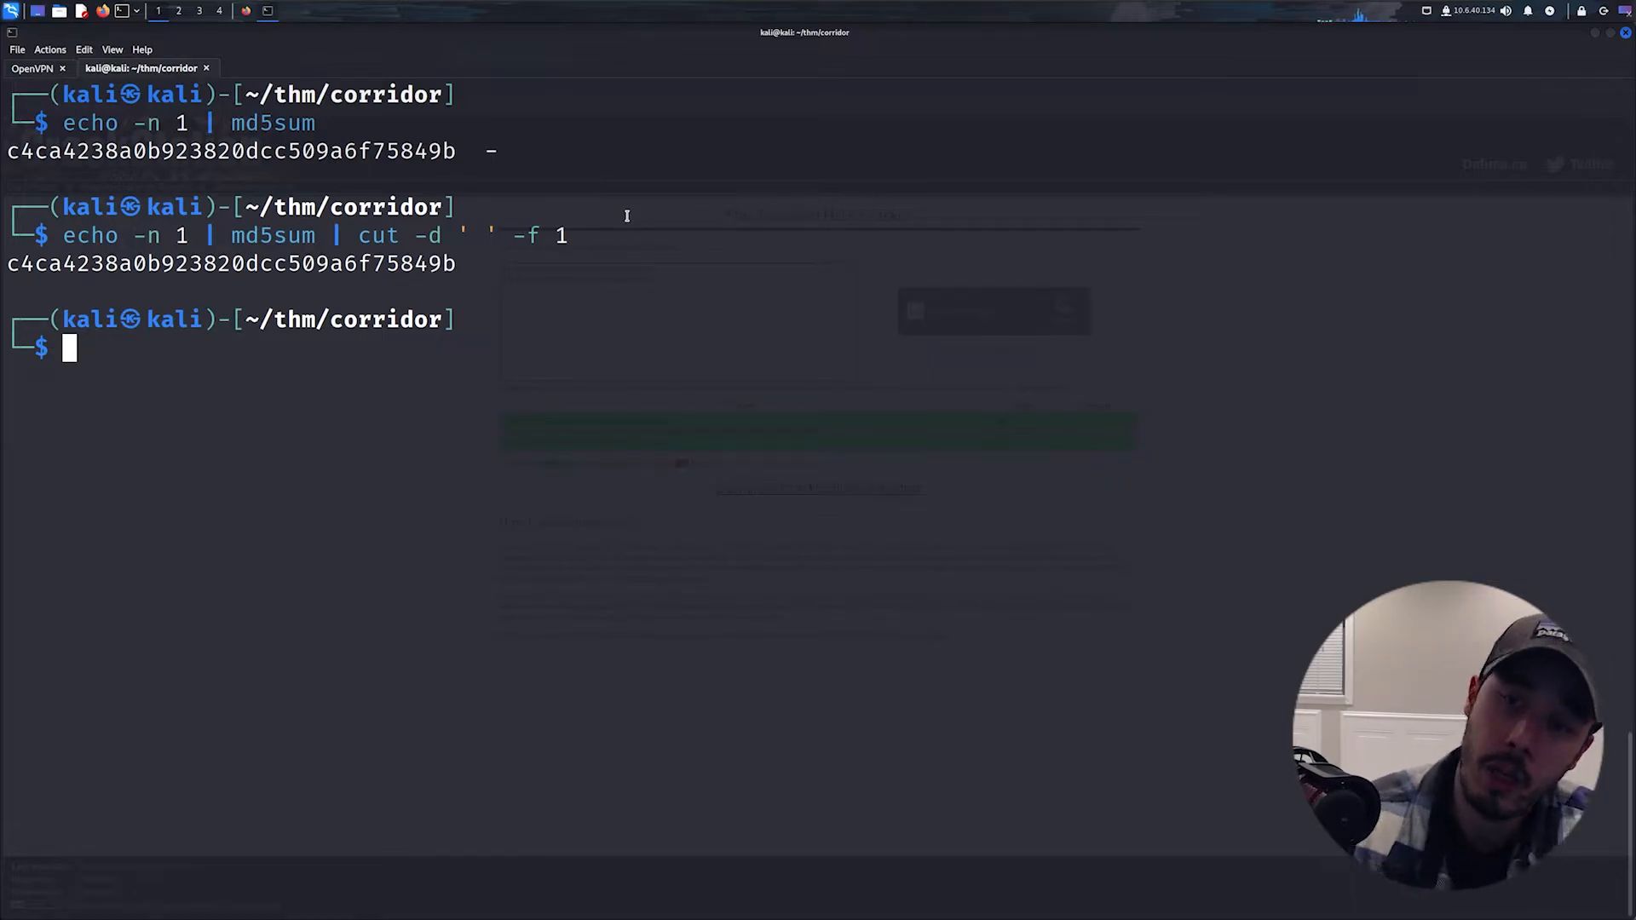
pyautogui.write('f')
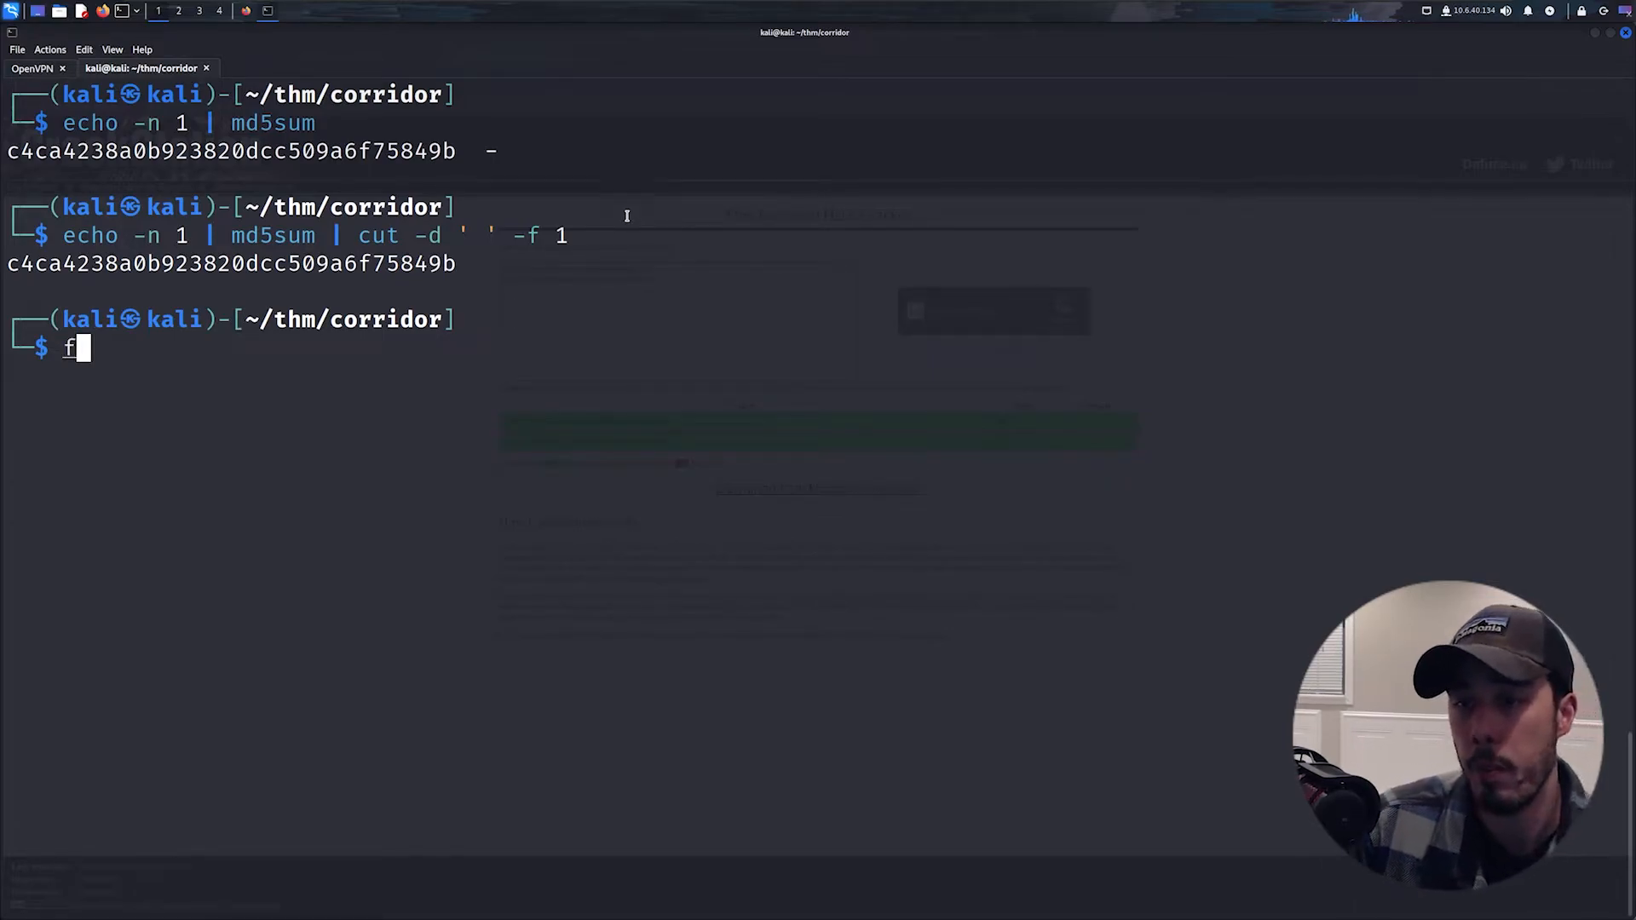
pyautogui.write('or')
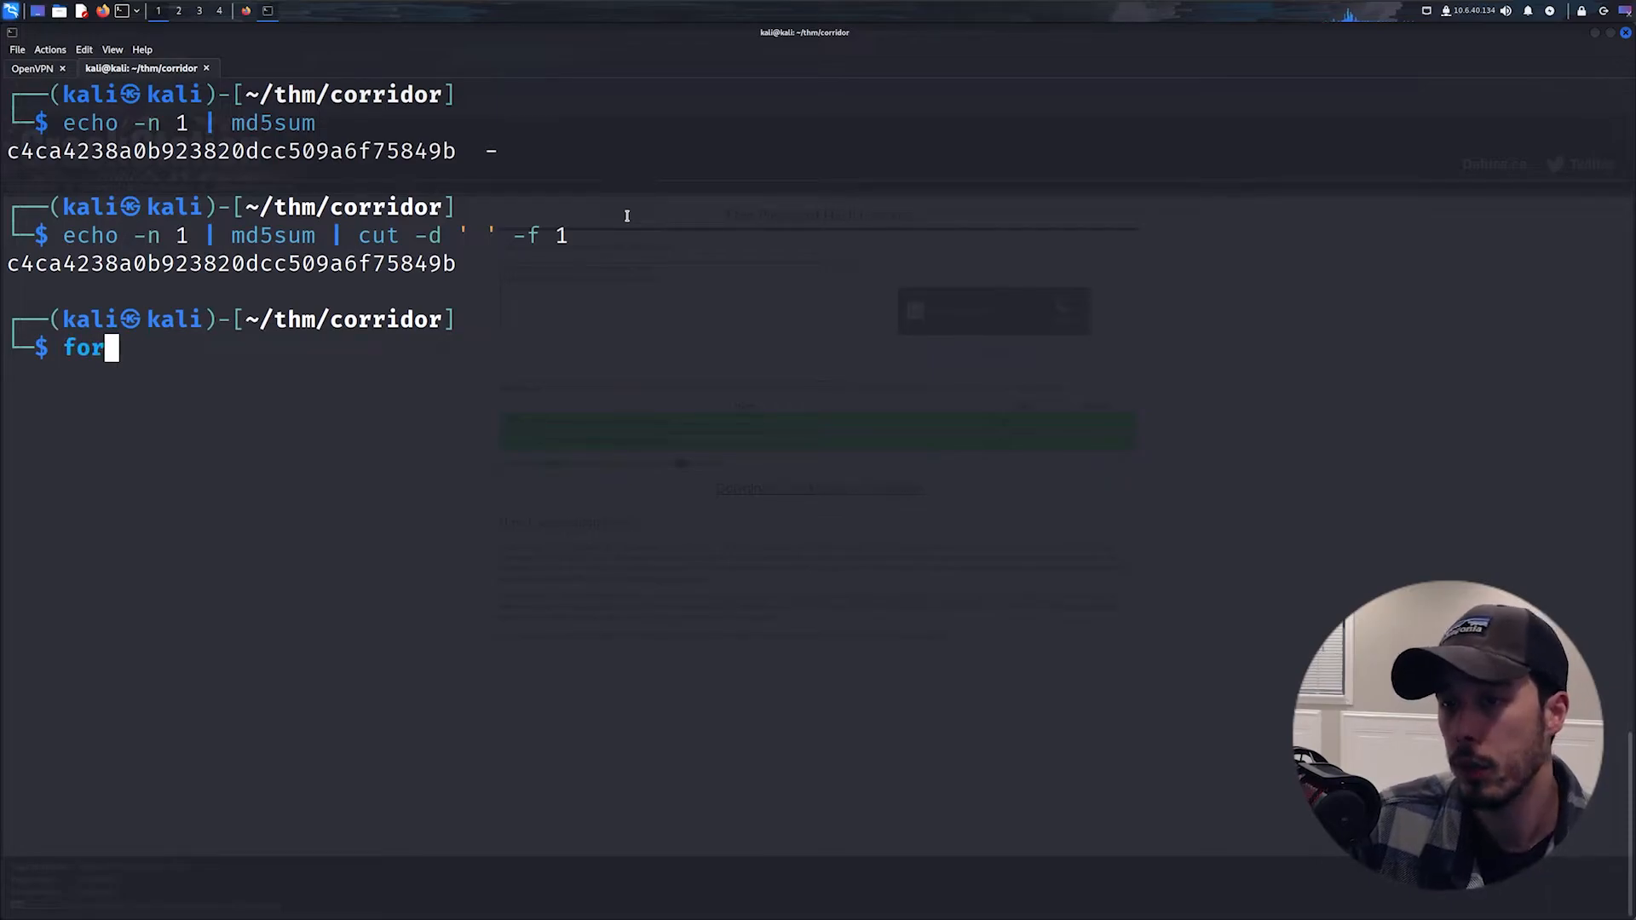
pyautogui.write(' i in ')
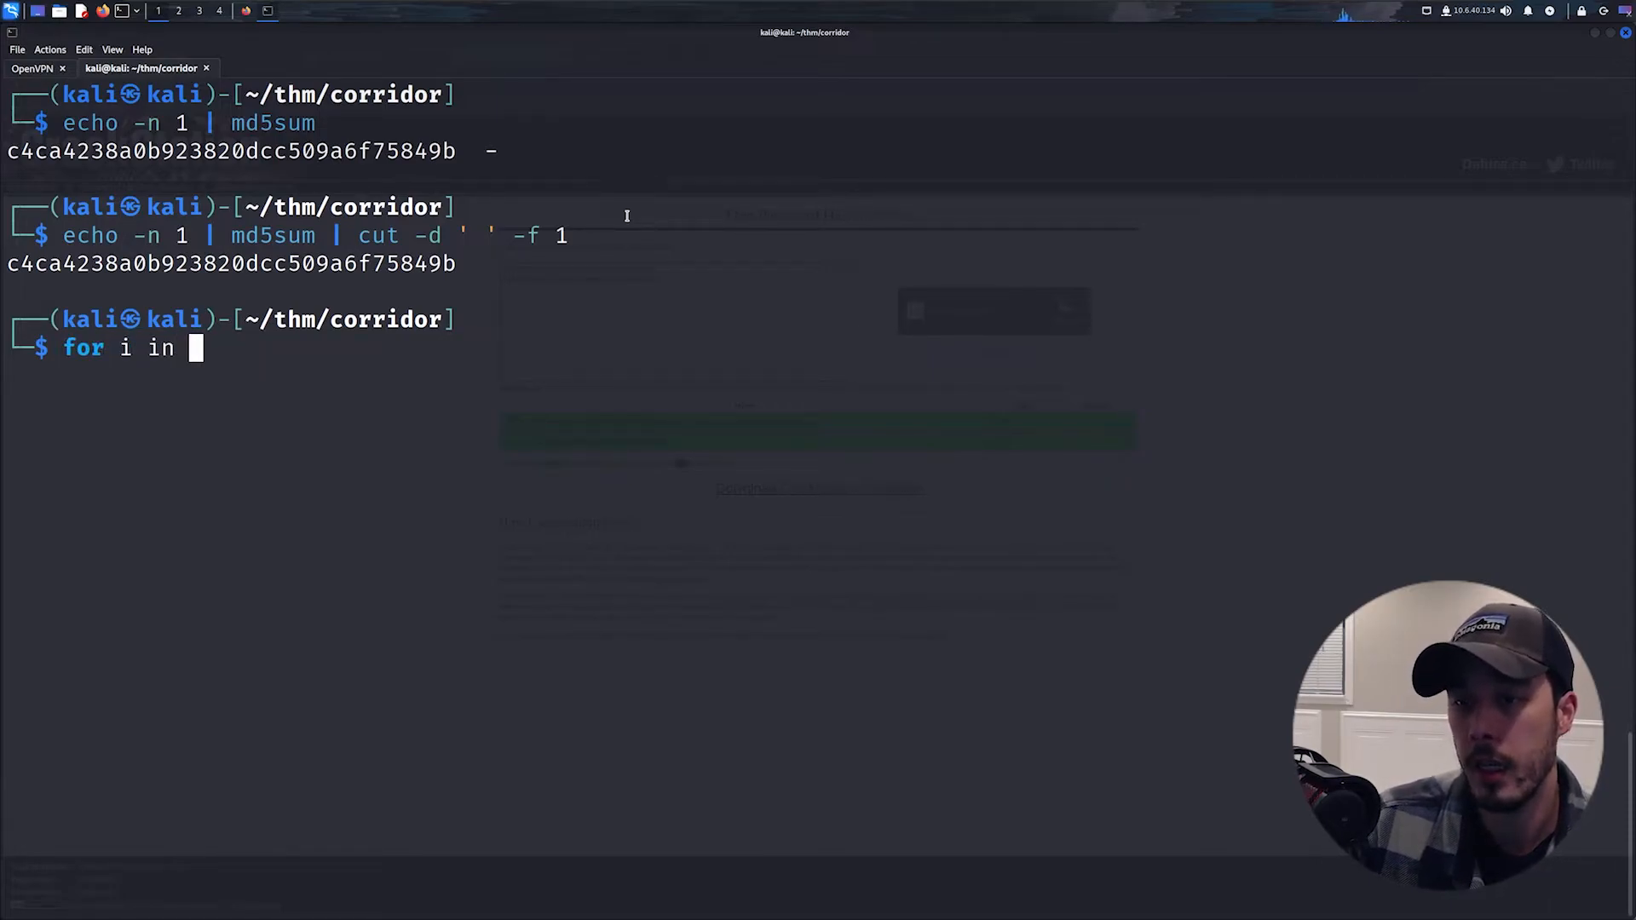
pyautogui.write('{')
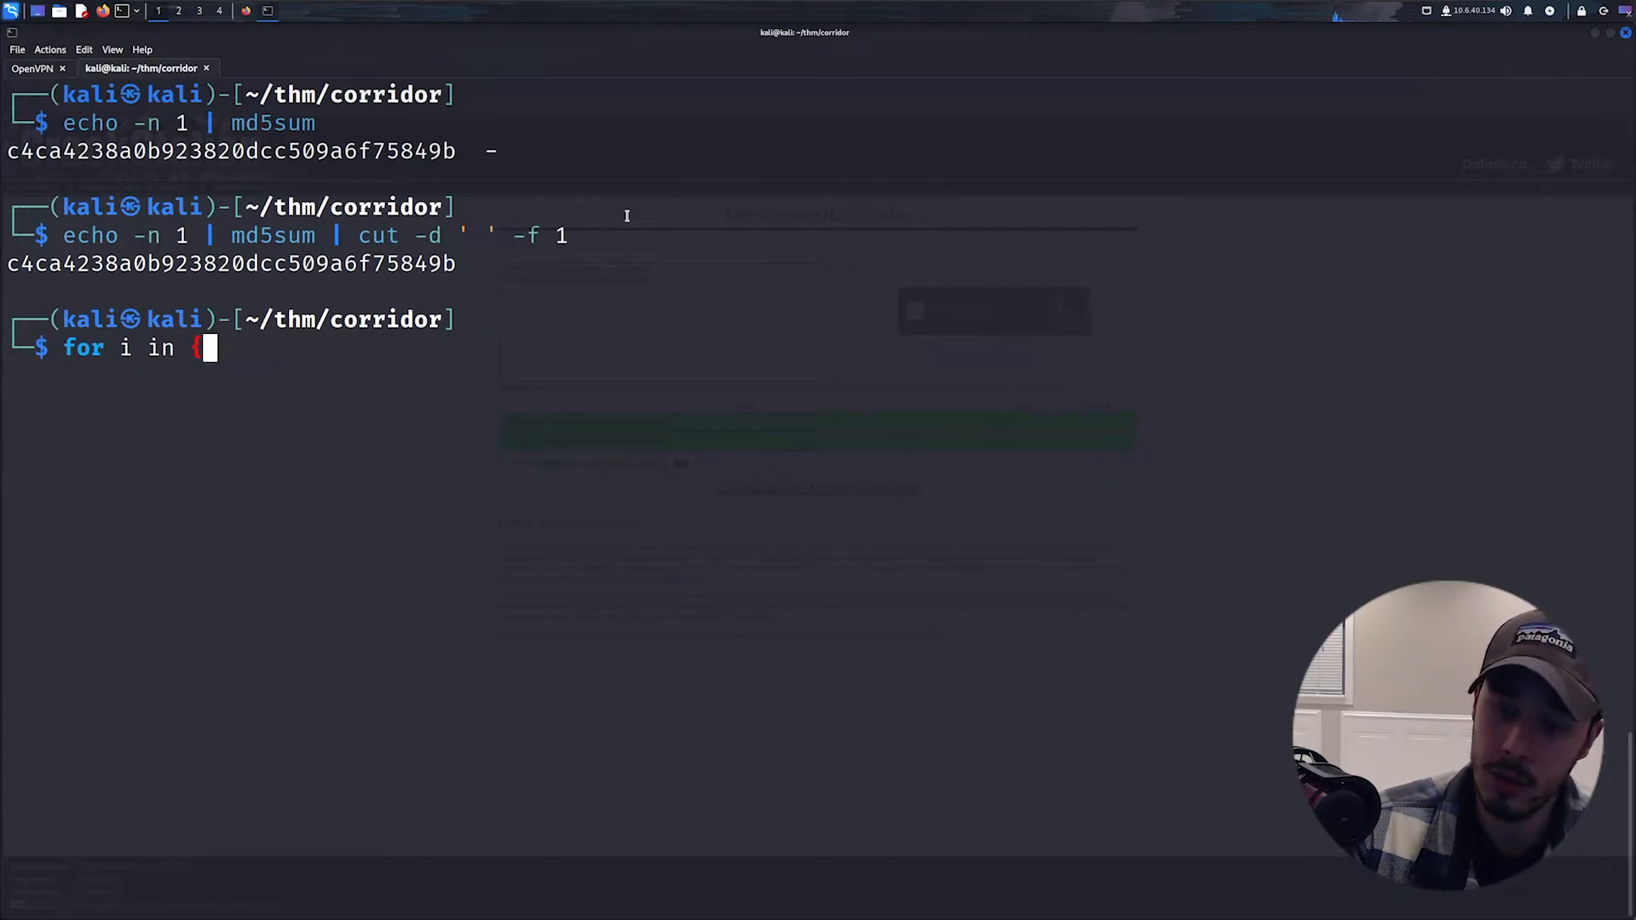
pyautogui.write('1...')
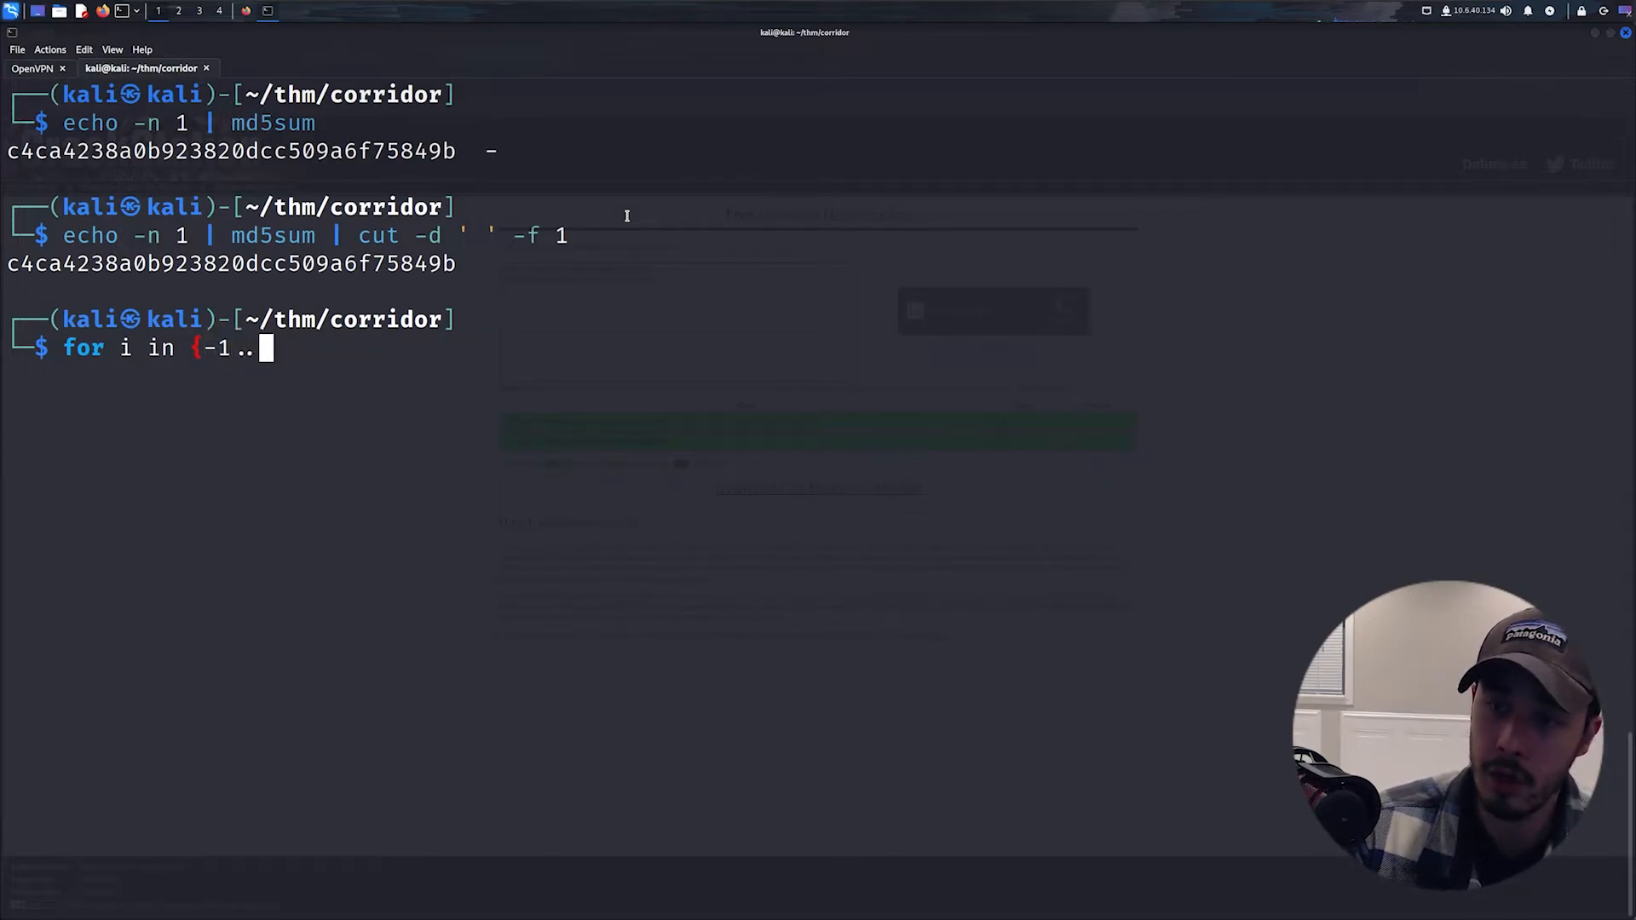
pyautogui.write('10')
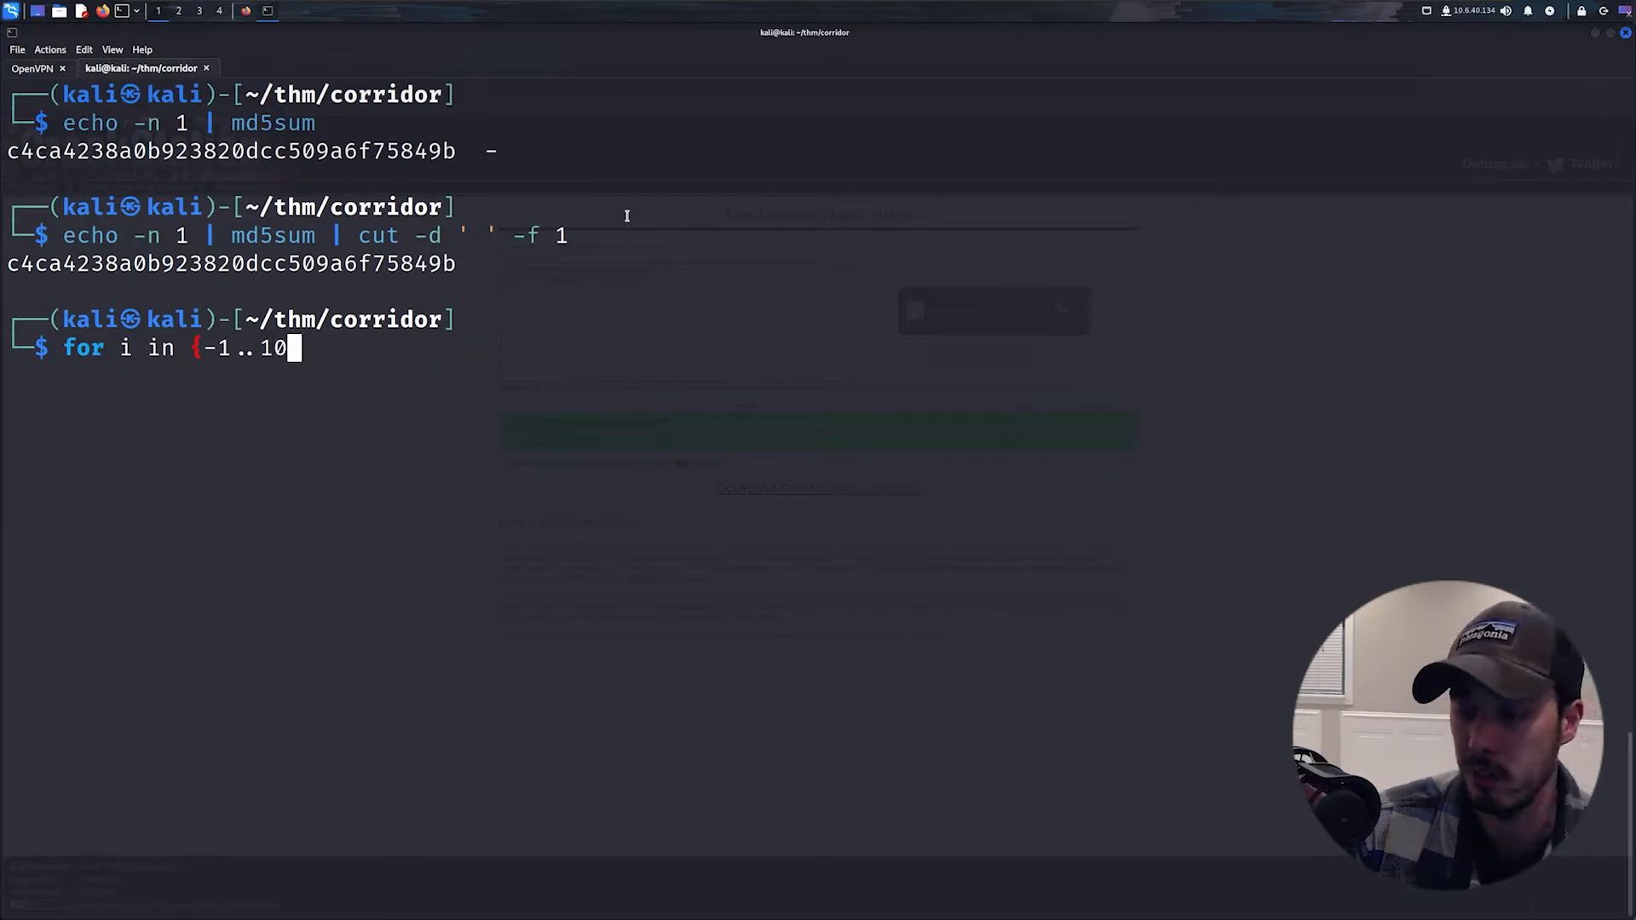
pyautogui.write('}')
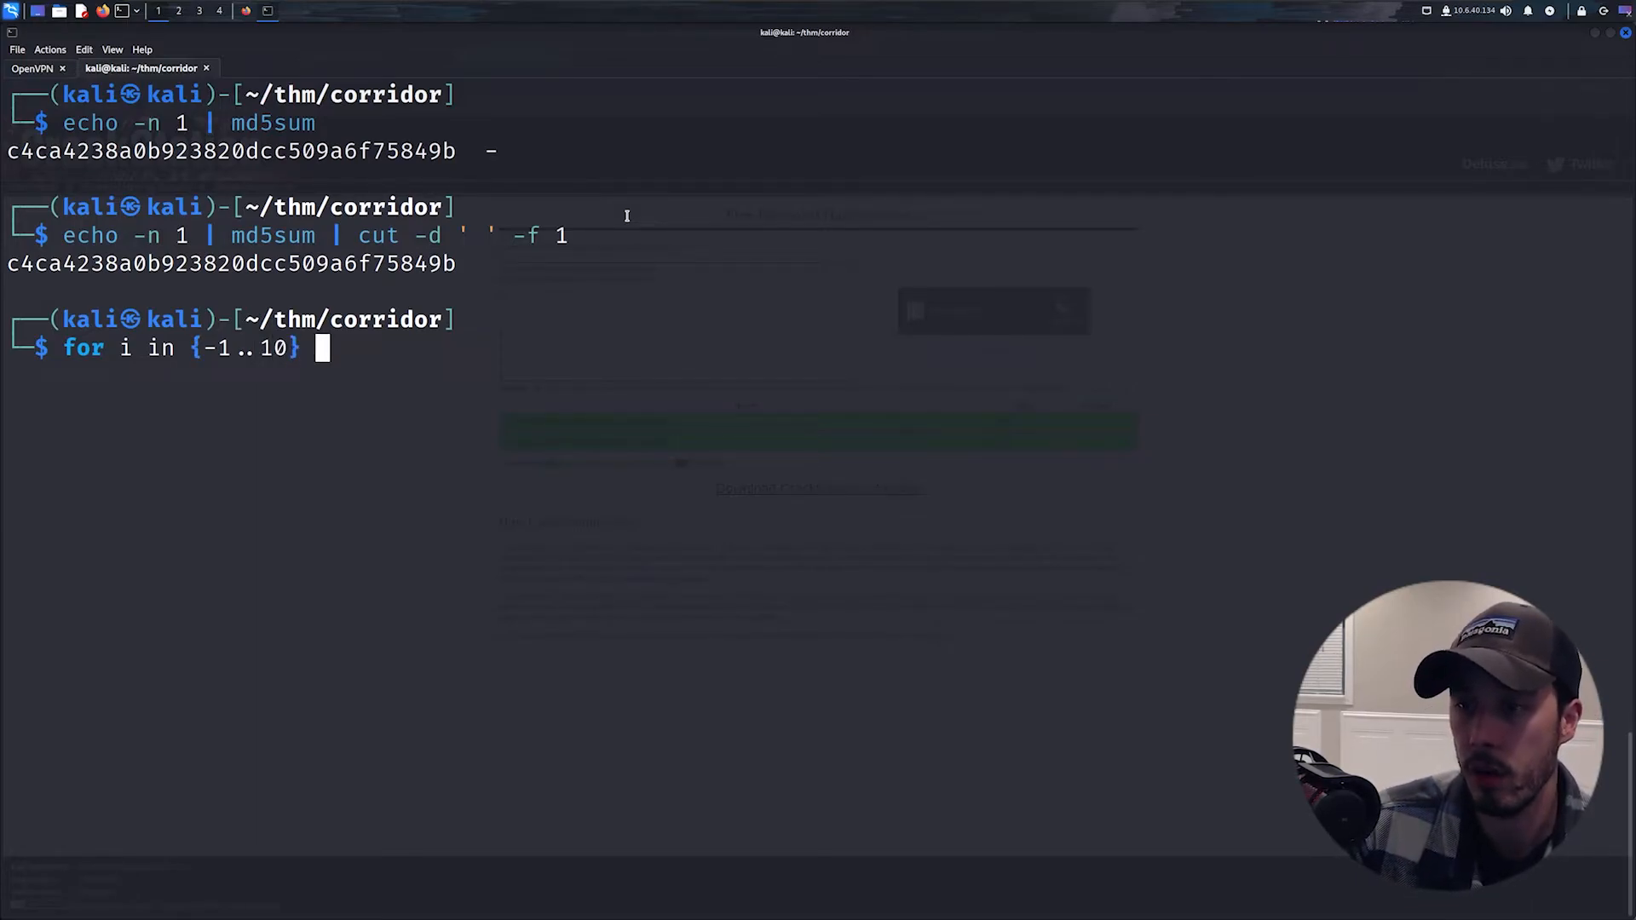
# Step: Wrap it in for i in {-1..10} and hash $i, printing bare MD5s of -1 through 10
pyautogui.press('BackSpace')
pyautogui.write('; do echo')
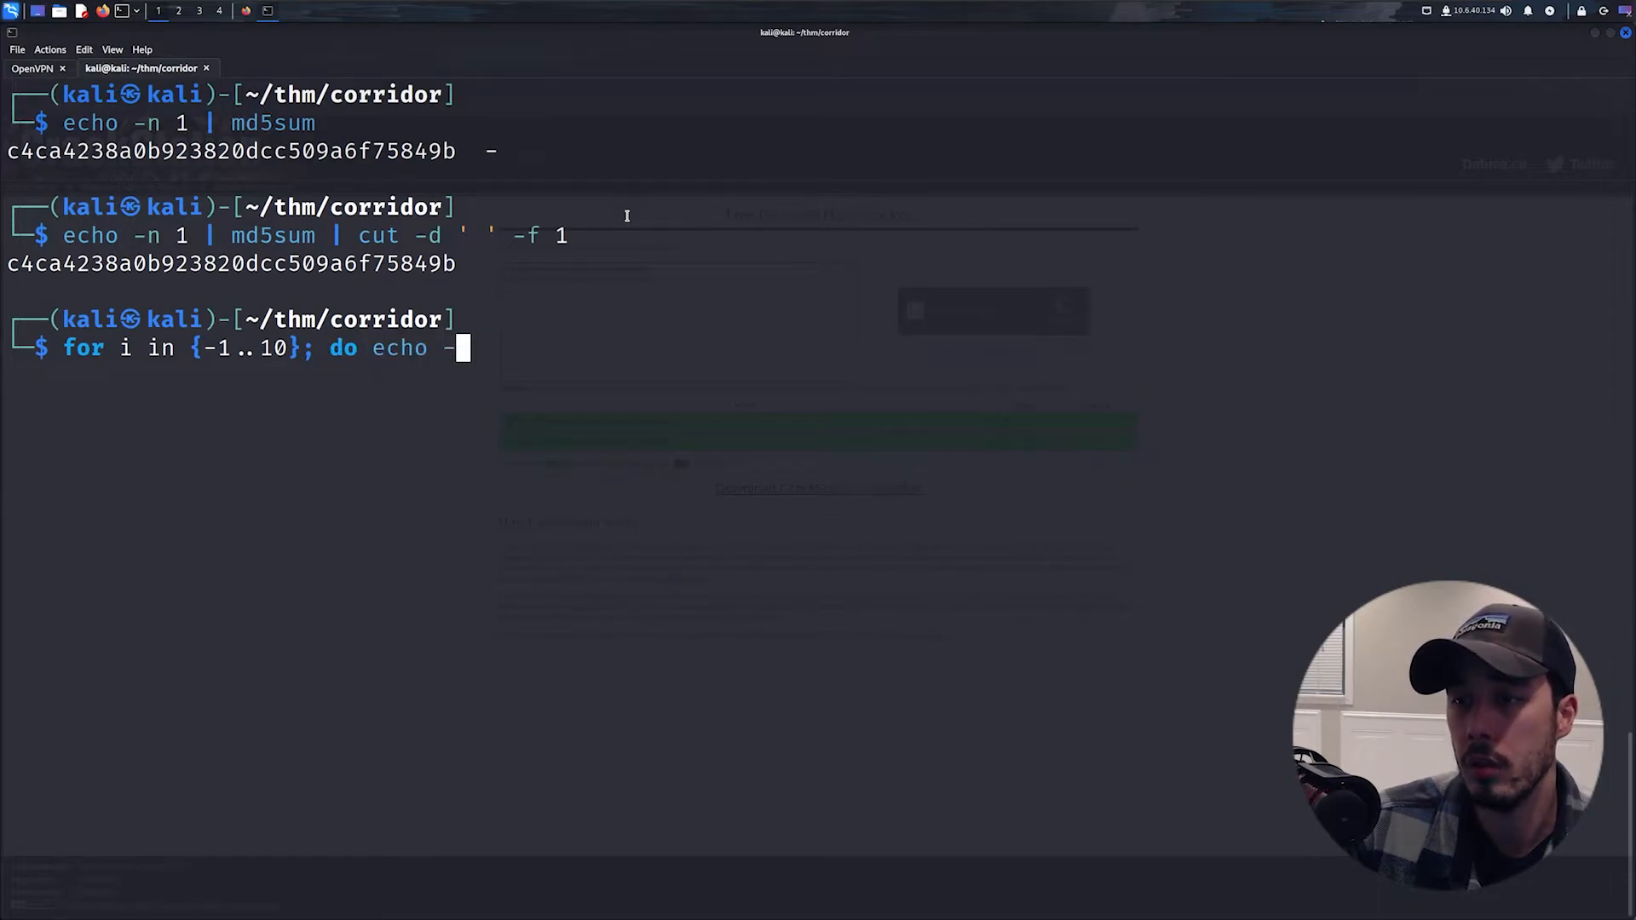
pyautogui.write(' -n 1 | md5sum')
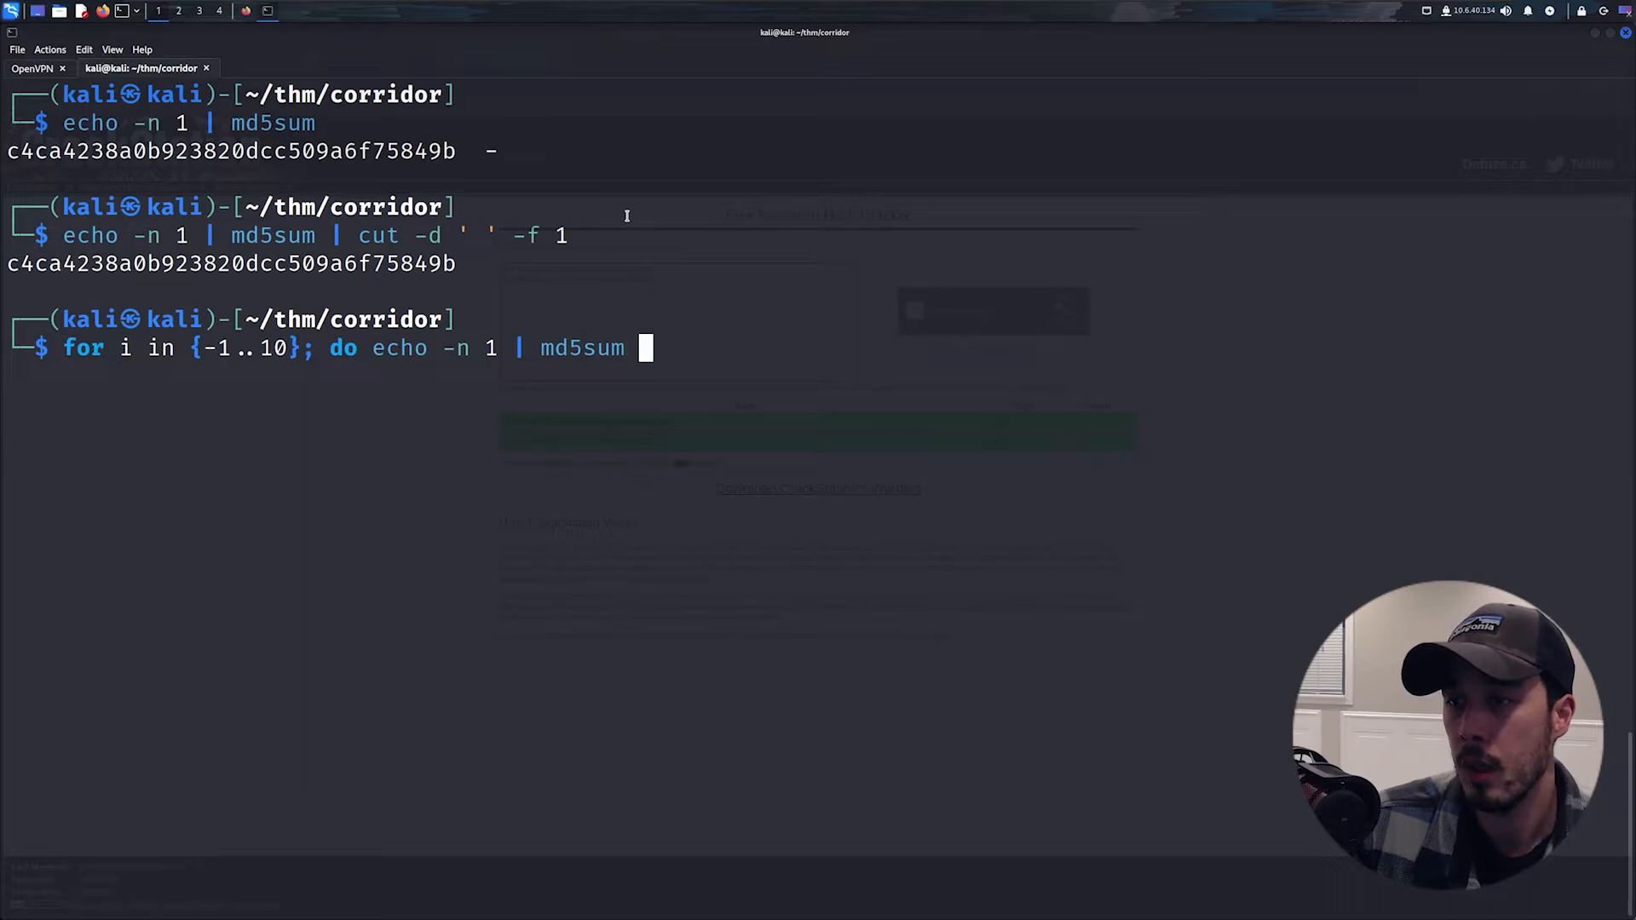
pyautogui.write(" | cut -d ' ")
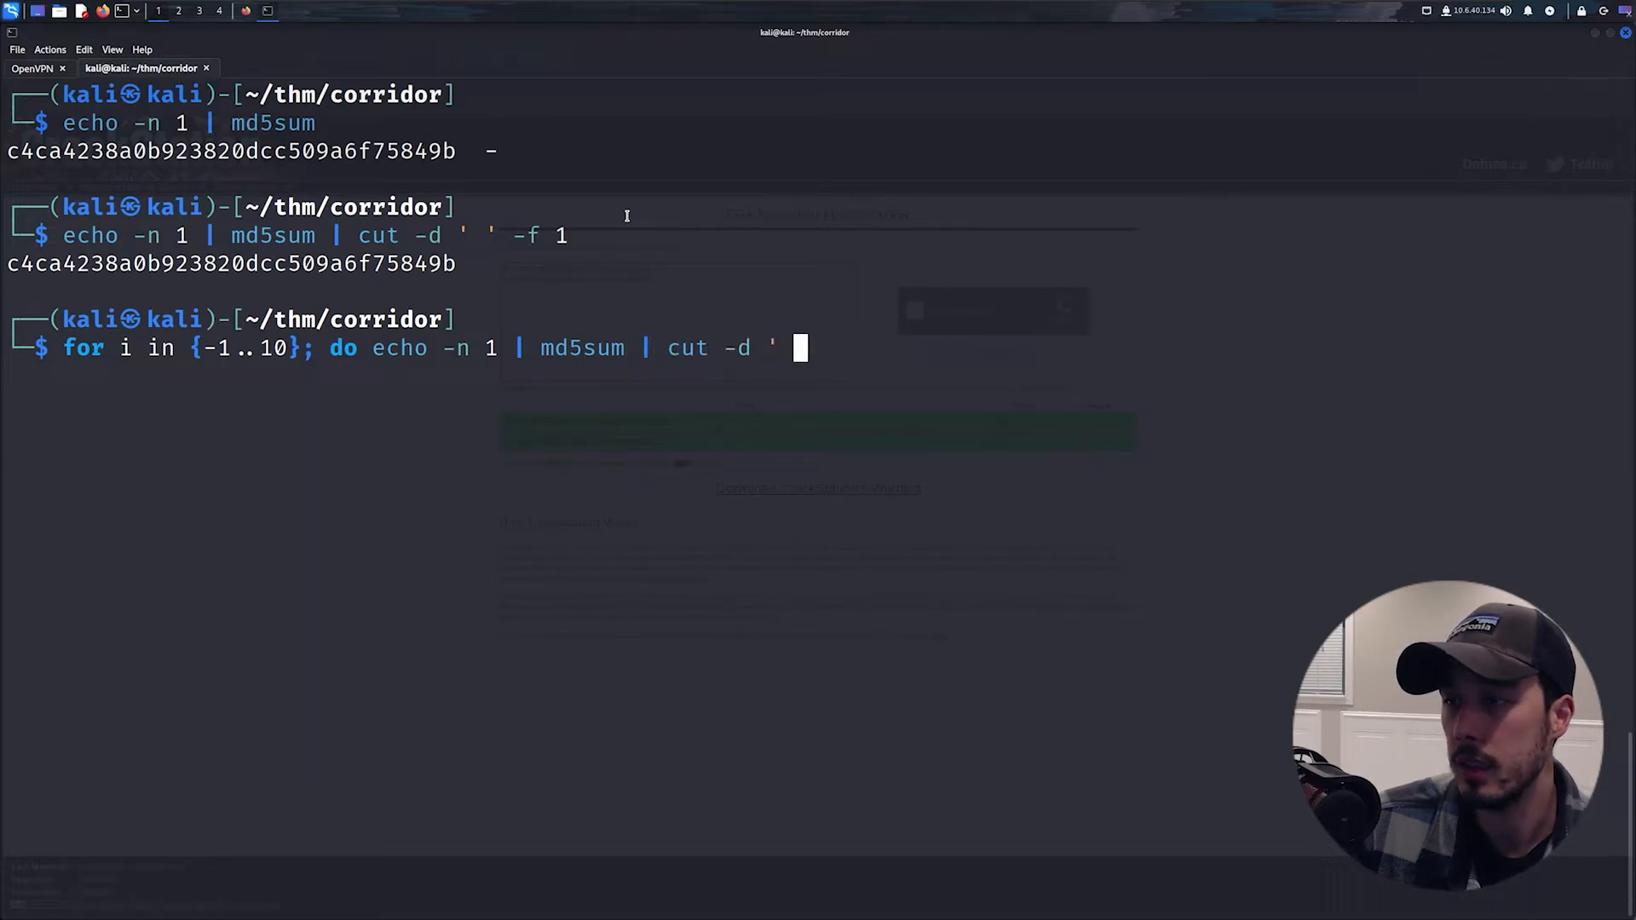
pyautogui.write("' -f1")
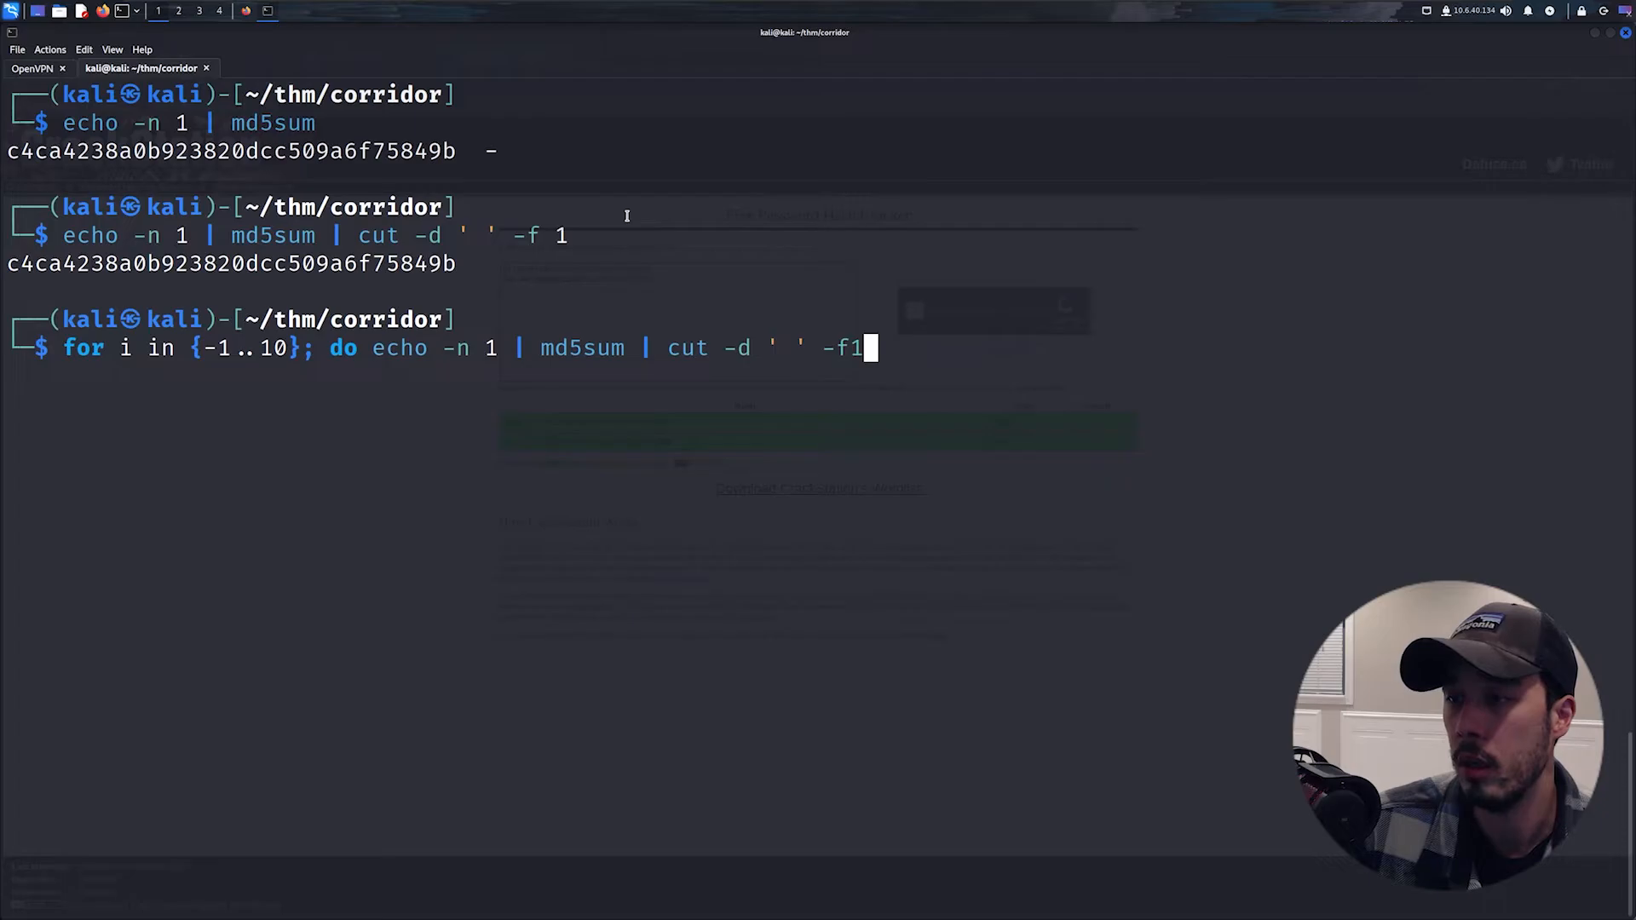
pyautogui.write('; done')
pyautogui.press('Return')
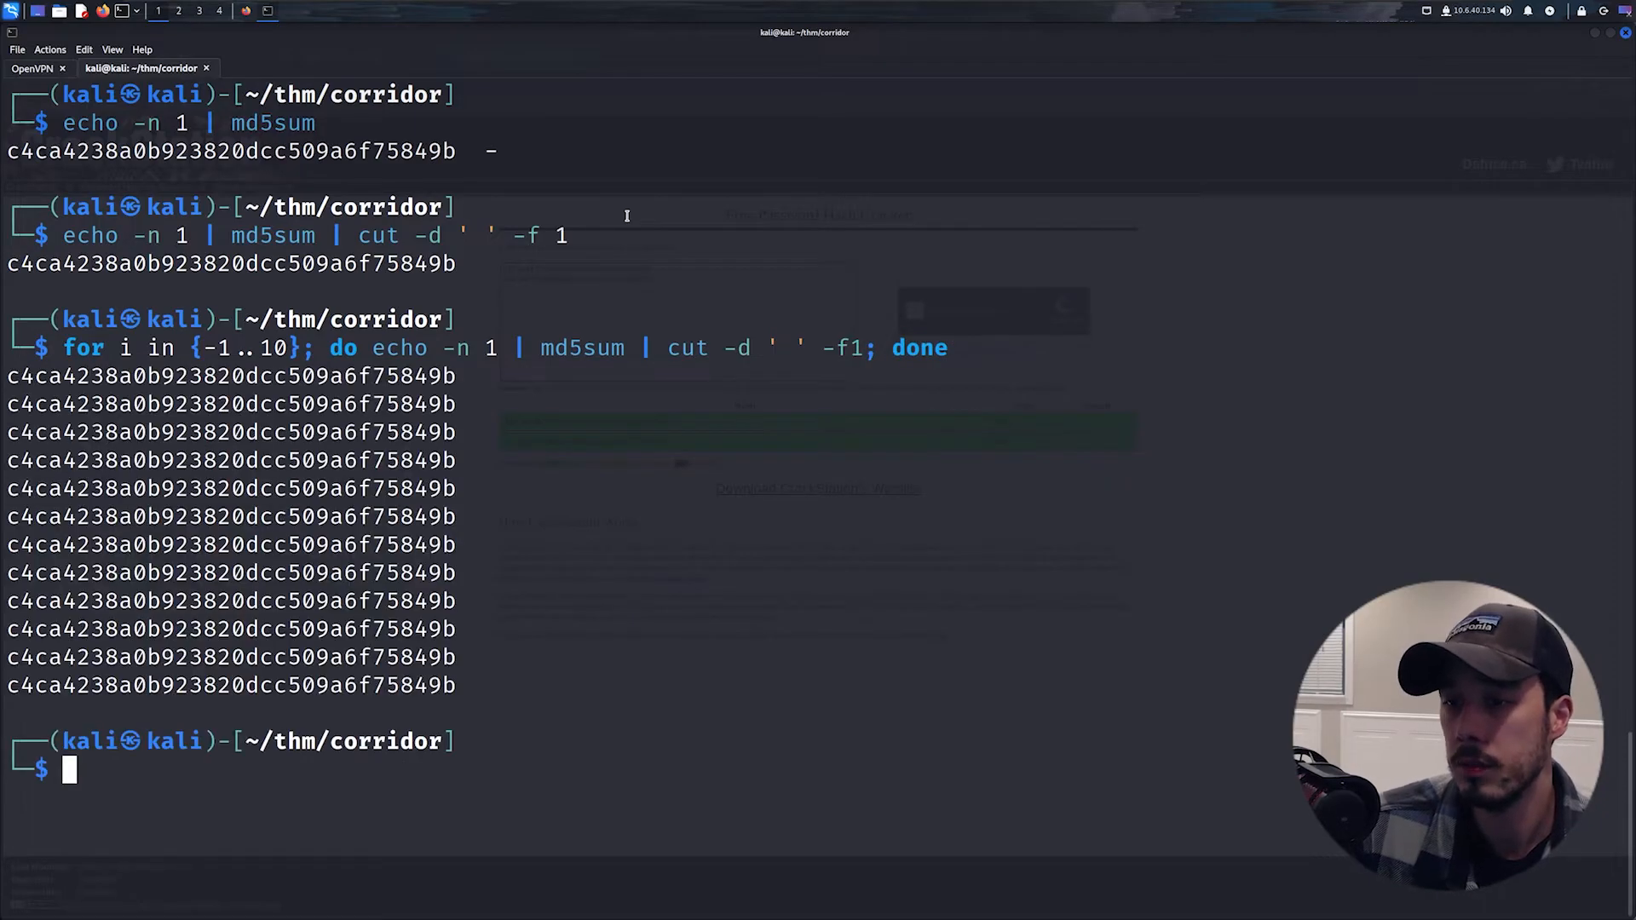
pyautogui.press('Up')
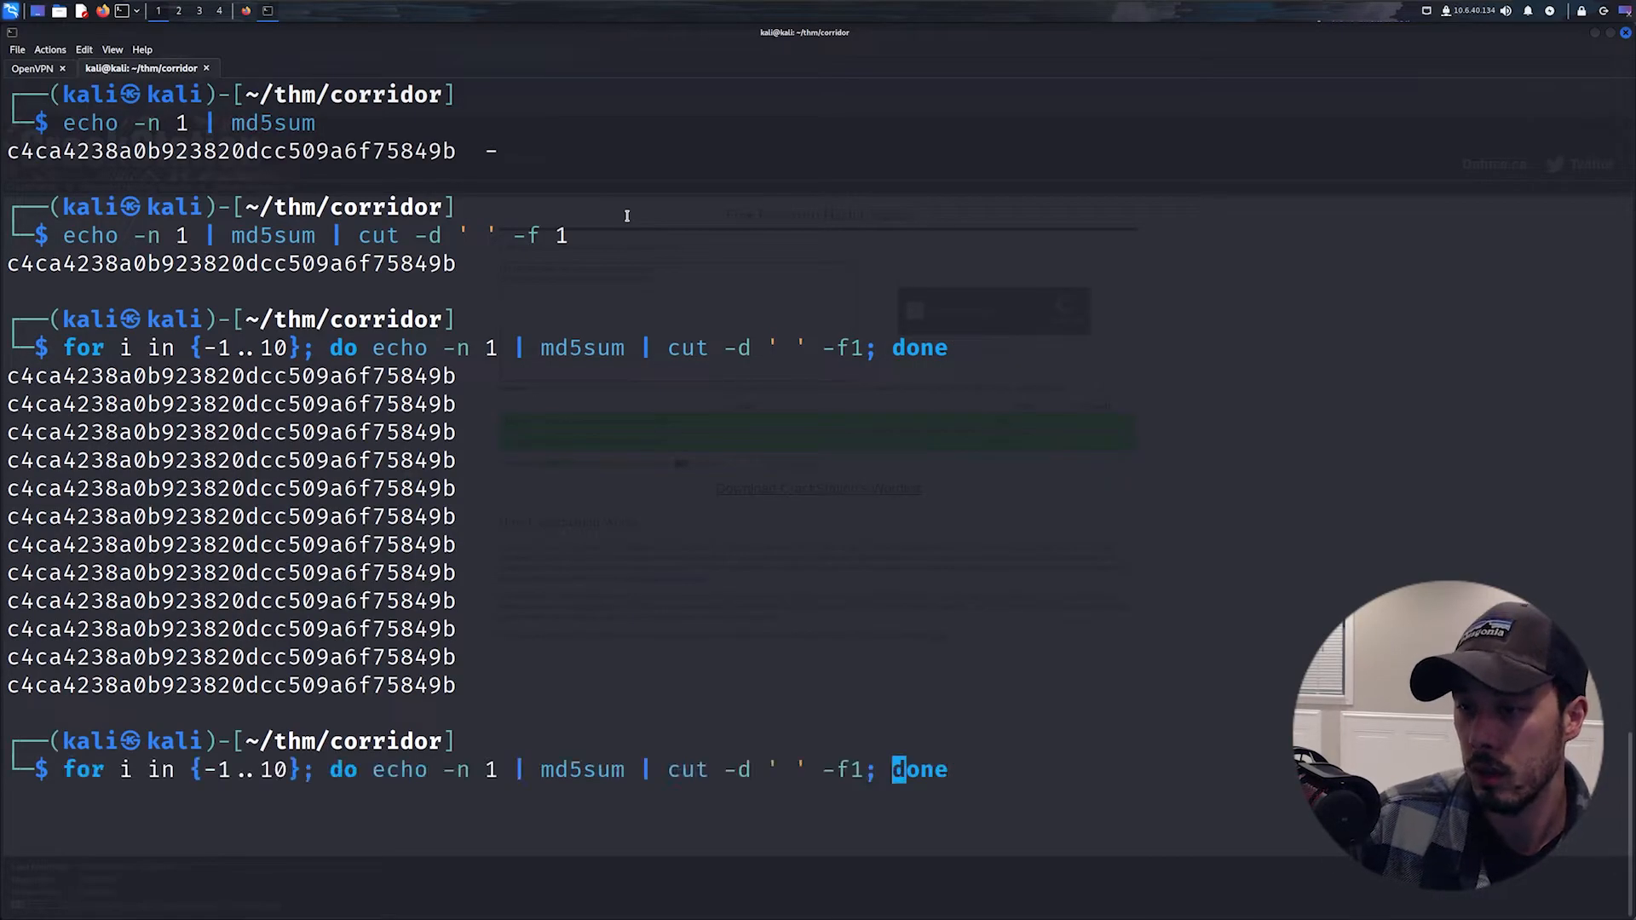
pyautogui.hotkey('ctrl', 'Left')
pyautogui.hotkey('ctrl', 'Left')
pyautogui.hotkey('ctrl', 'Left')
pyautogui.hotkey('ctrl', 'Left')
pyautogui.press('Left')
pyautogui.press('Left')
pyautogui.press('BackSpace')
pyautogui.write('$i')
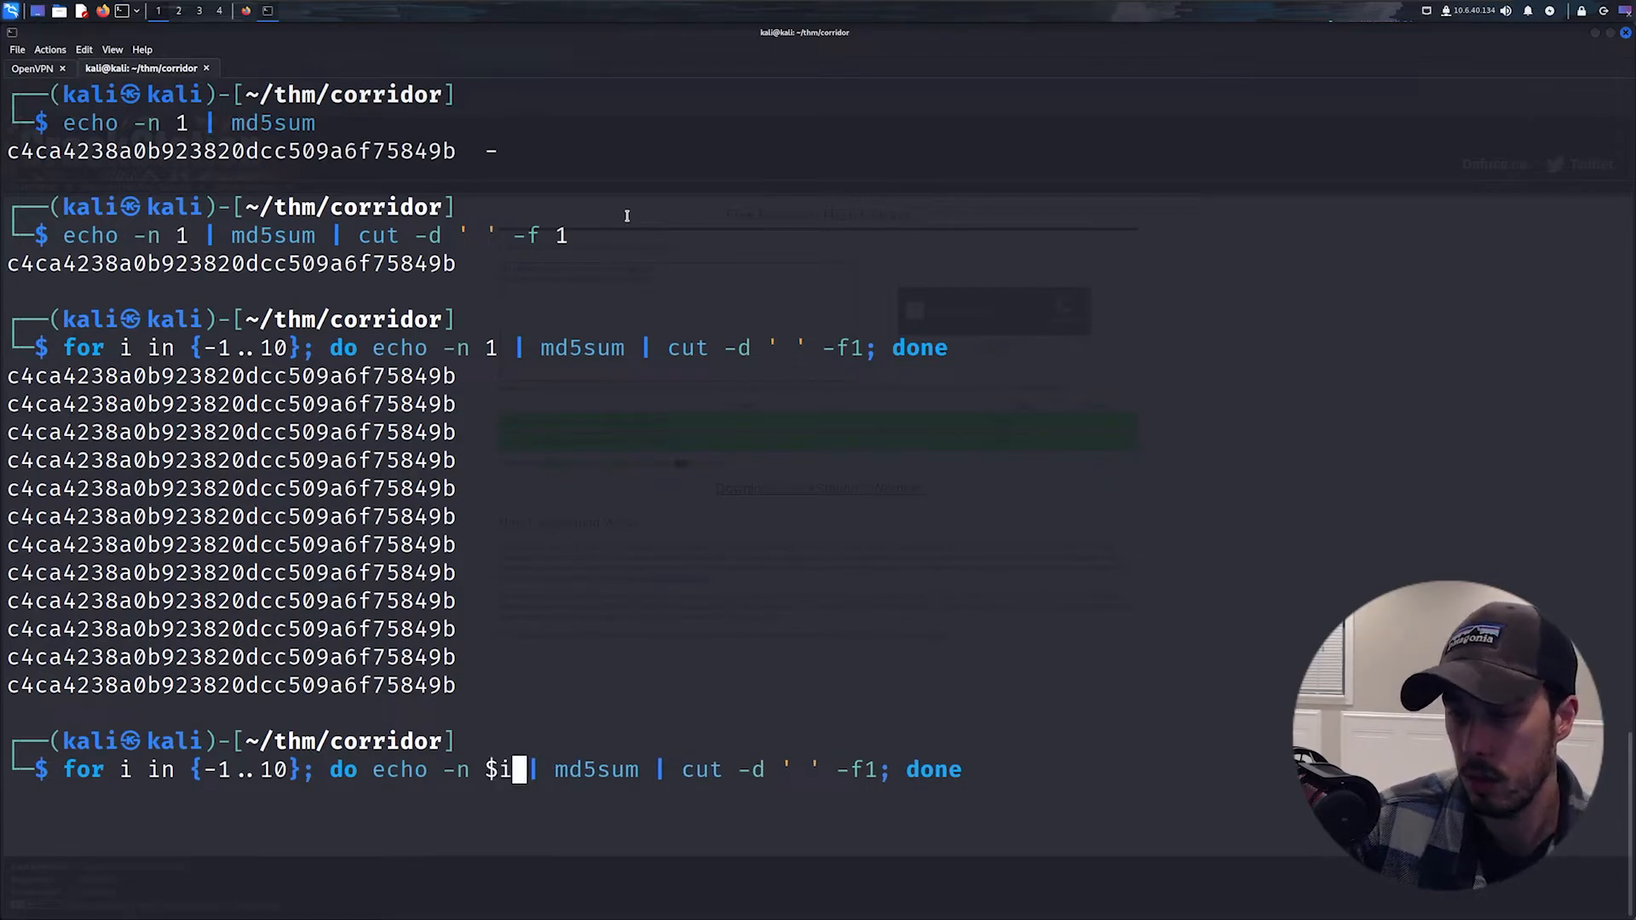
pyautogui.press('Return')
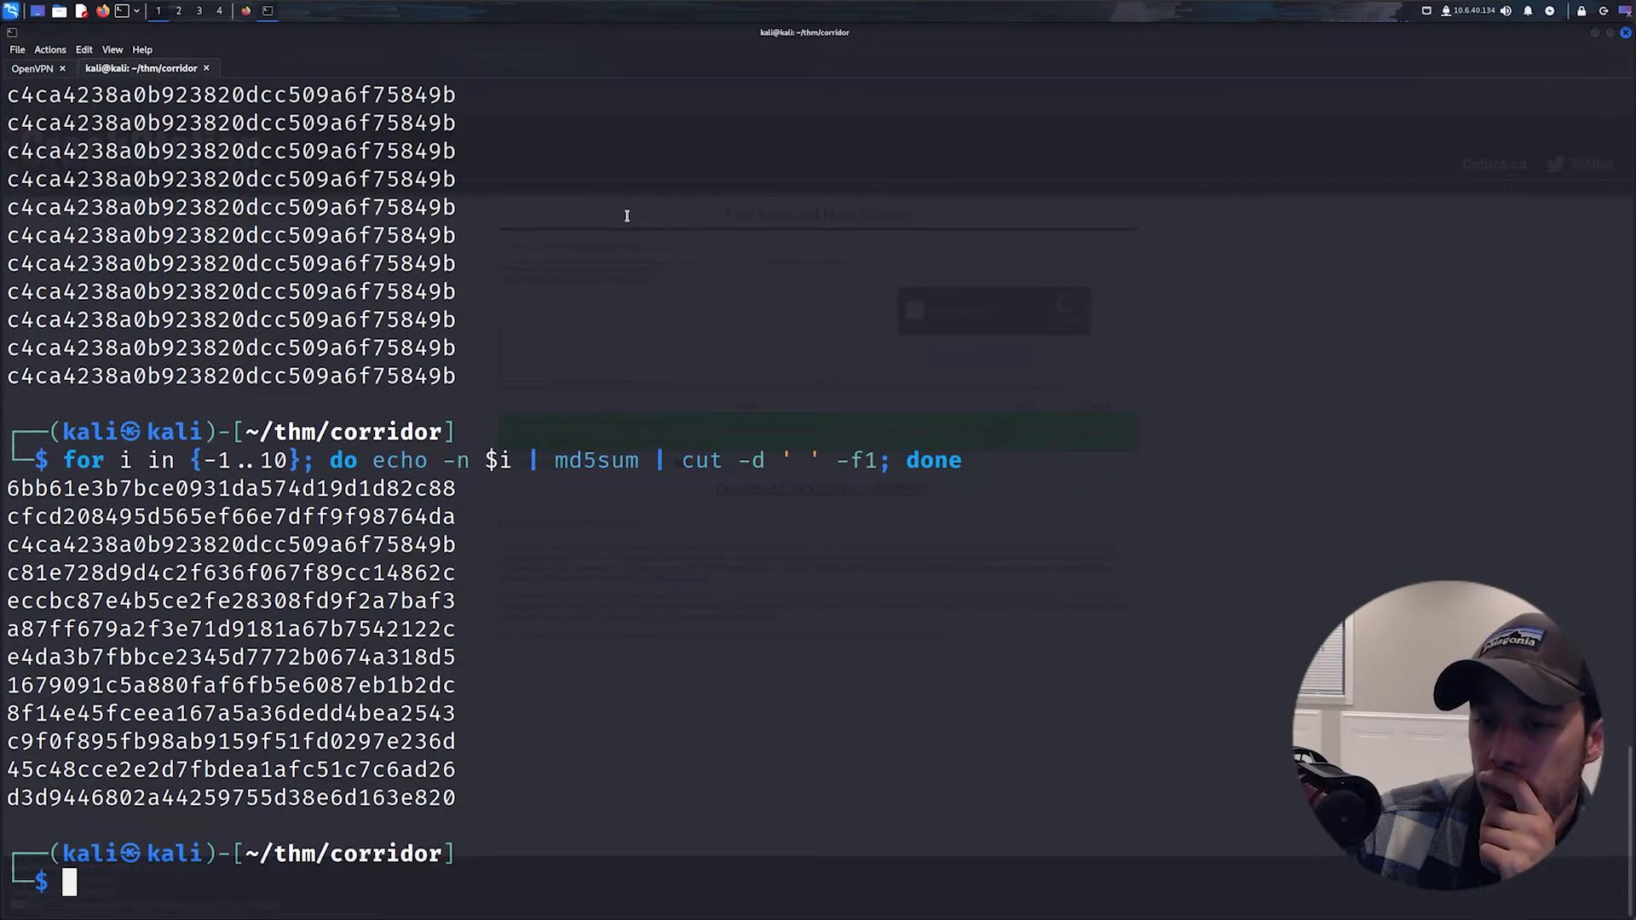
# Step: Append '| tee -a wordlist' to the loop to save the hashes, verify with cat wordlist, and clear the screen
pyautogui.doubleClick(425, 291)
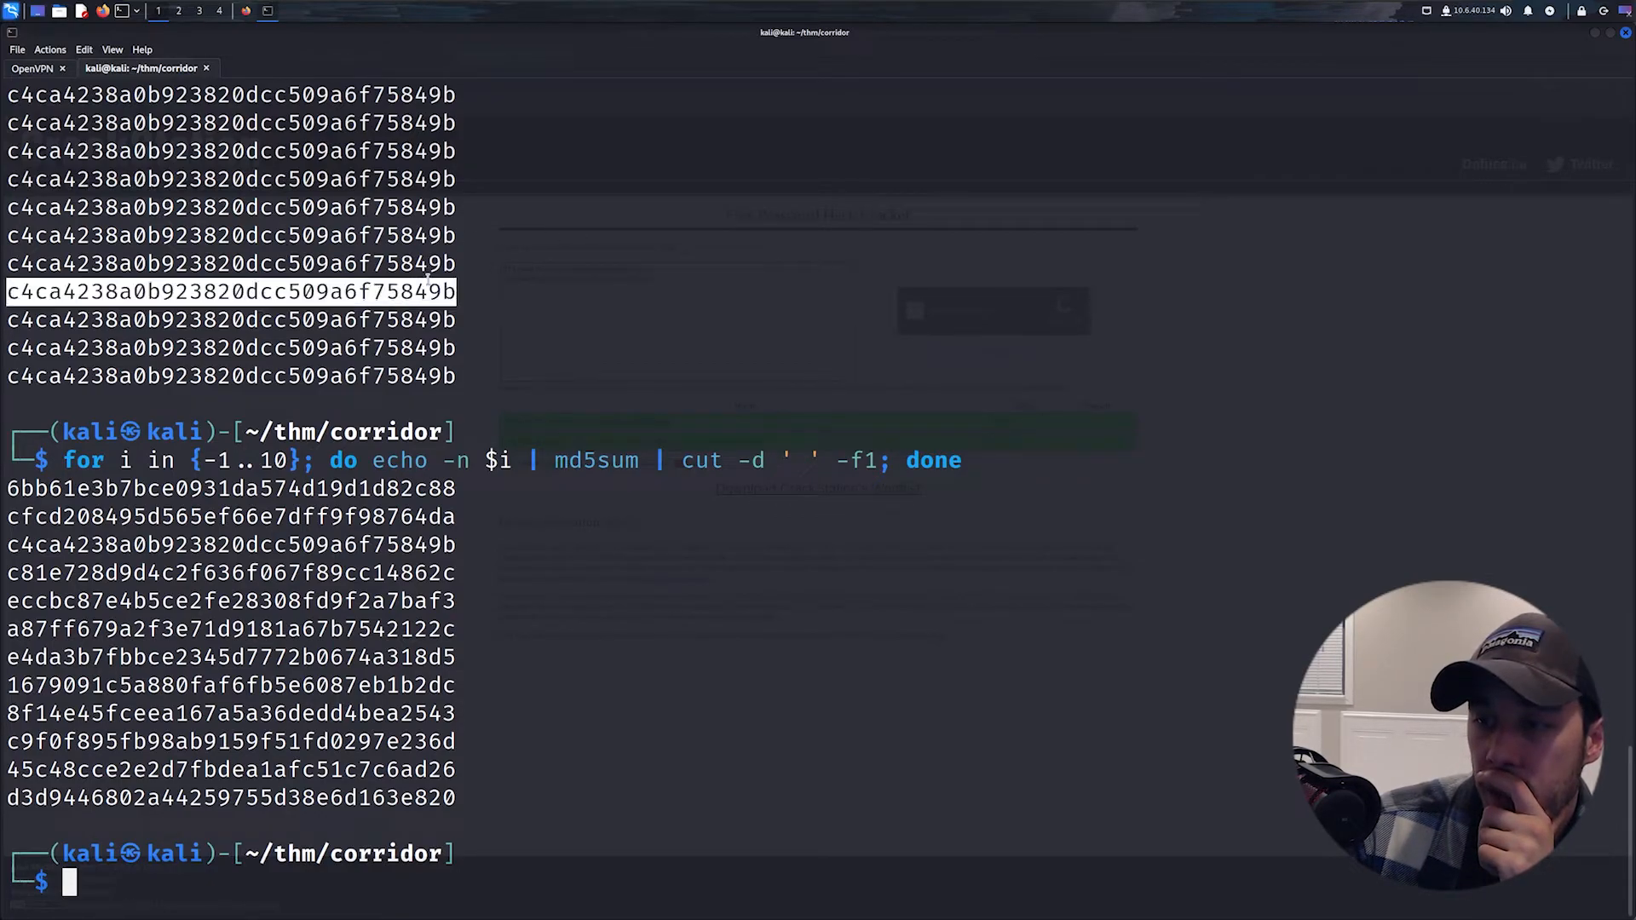
pyautogui.doubleClick(439, 547)
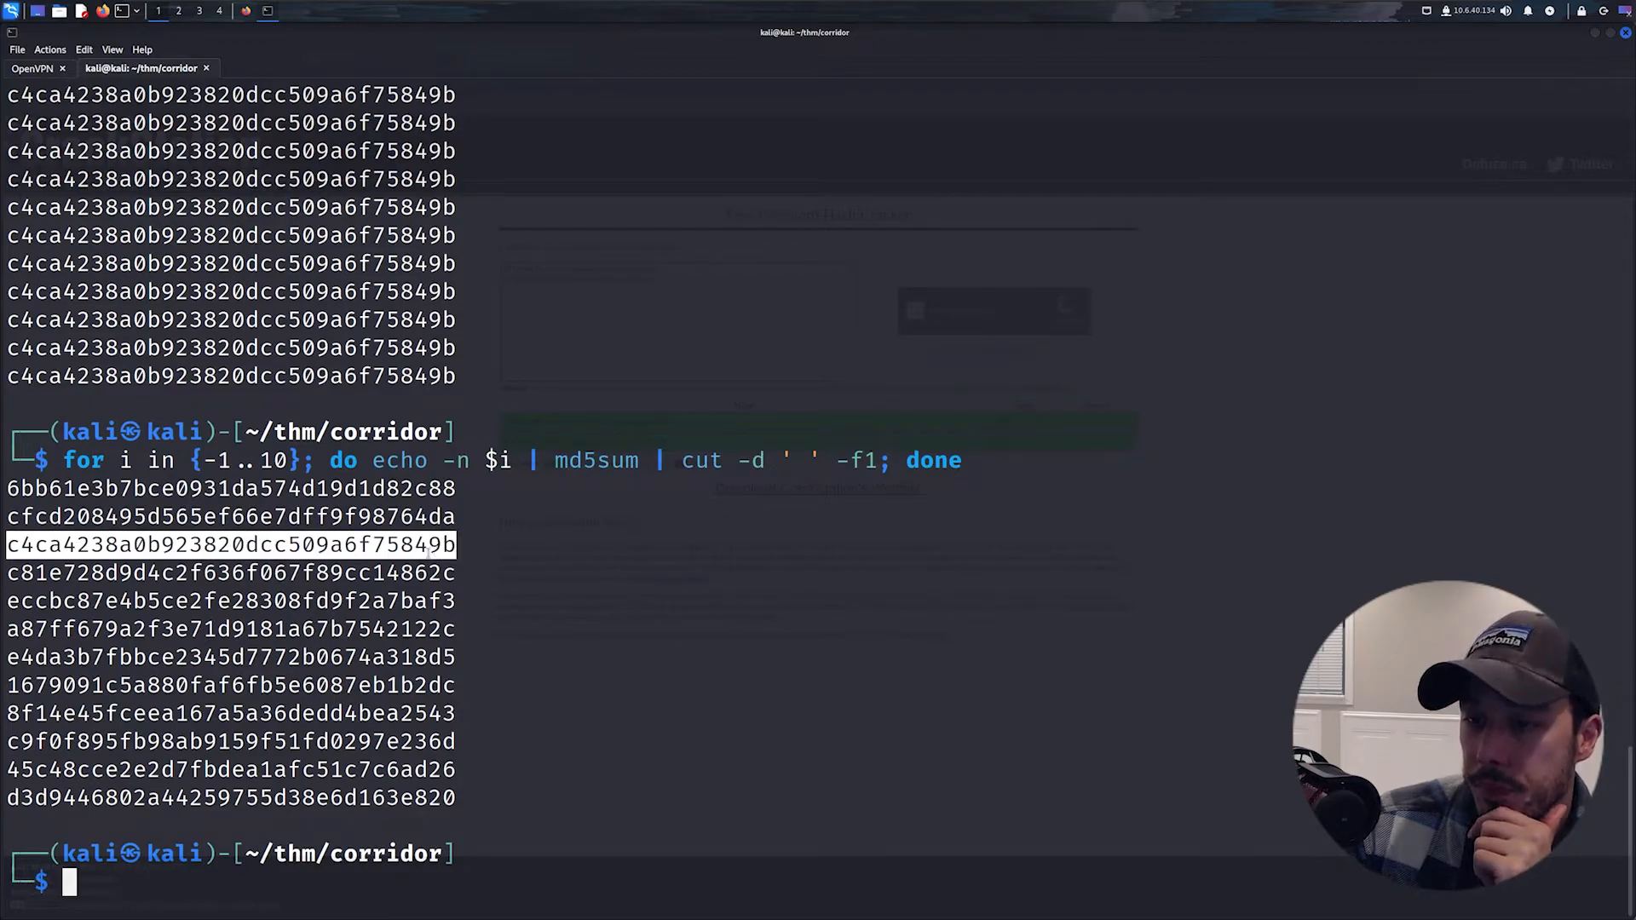
pyautogui.click(559, 621)
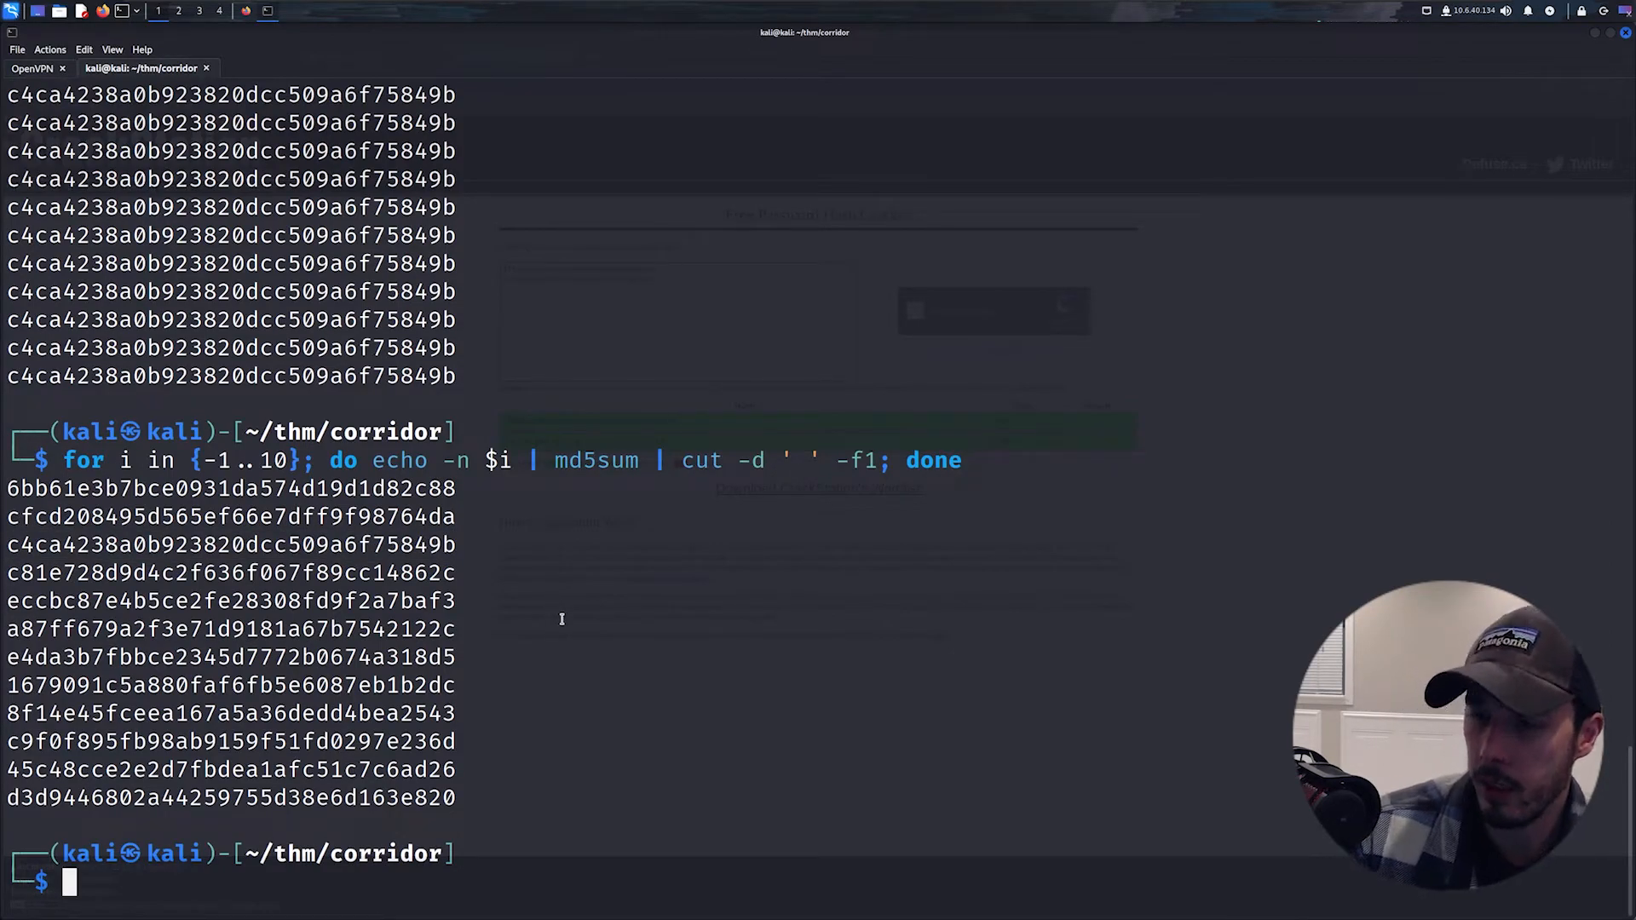
pyautogui.press('Up')
pyautogui.press('Left')
pyautogui.press('Left')
pyautogui.press('Left')
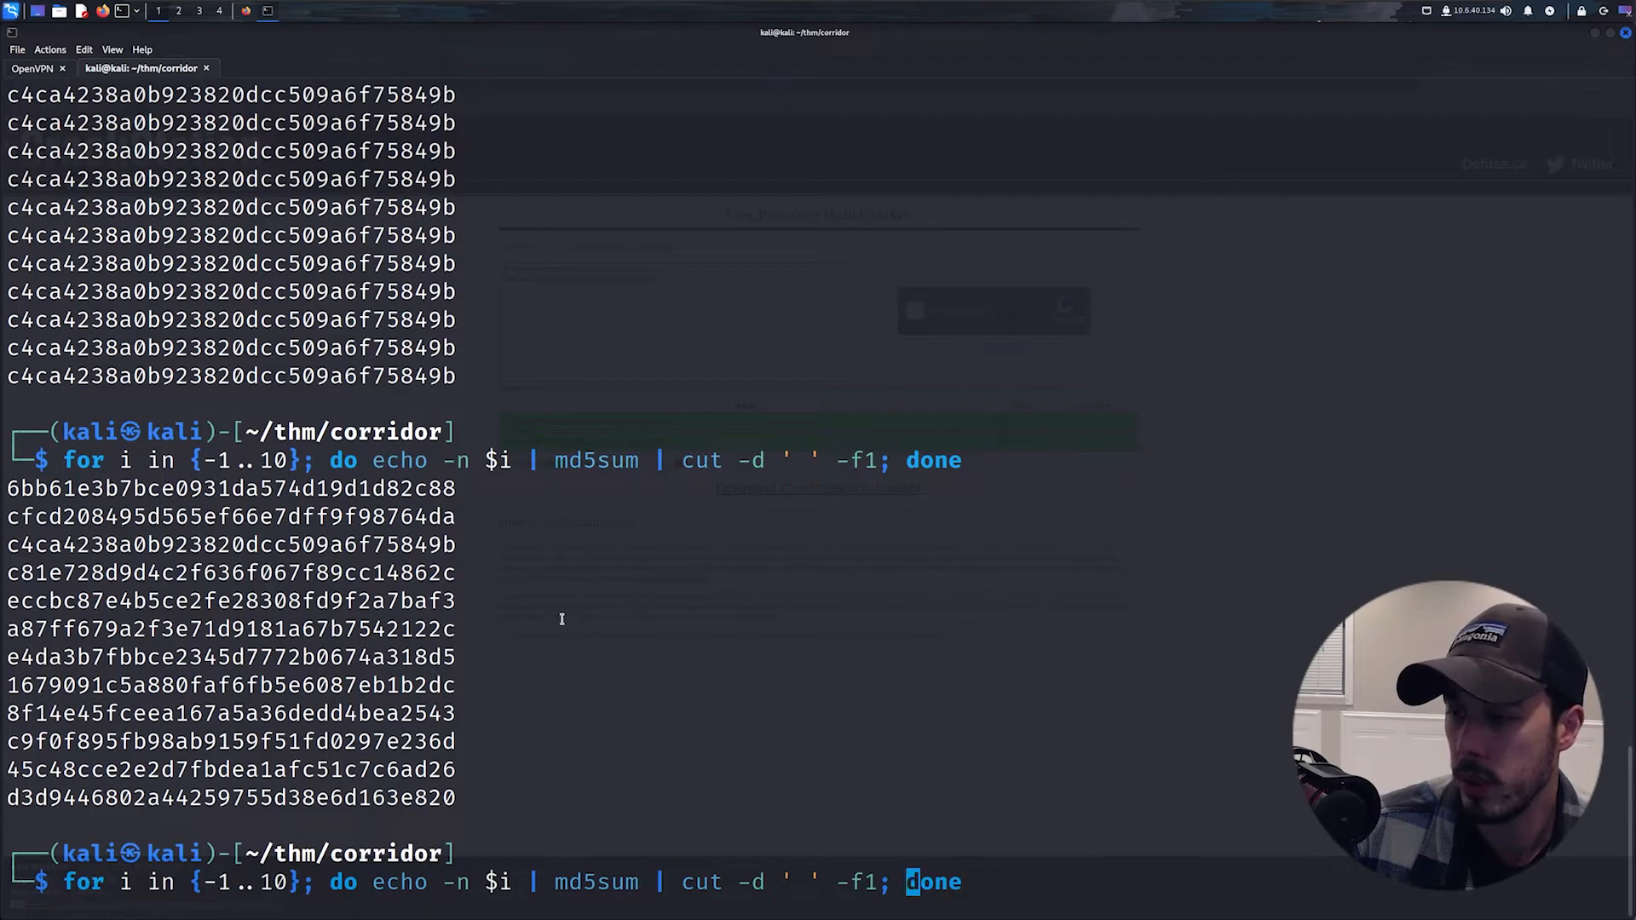
pyautogui.press('BackSpace')
pyautogui.write('| tee -a wordlist;')
pyautogui.press('Return')
pyautogui.write('cat wordlist')
pyautogui.press('Return')
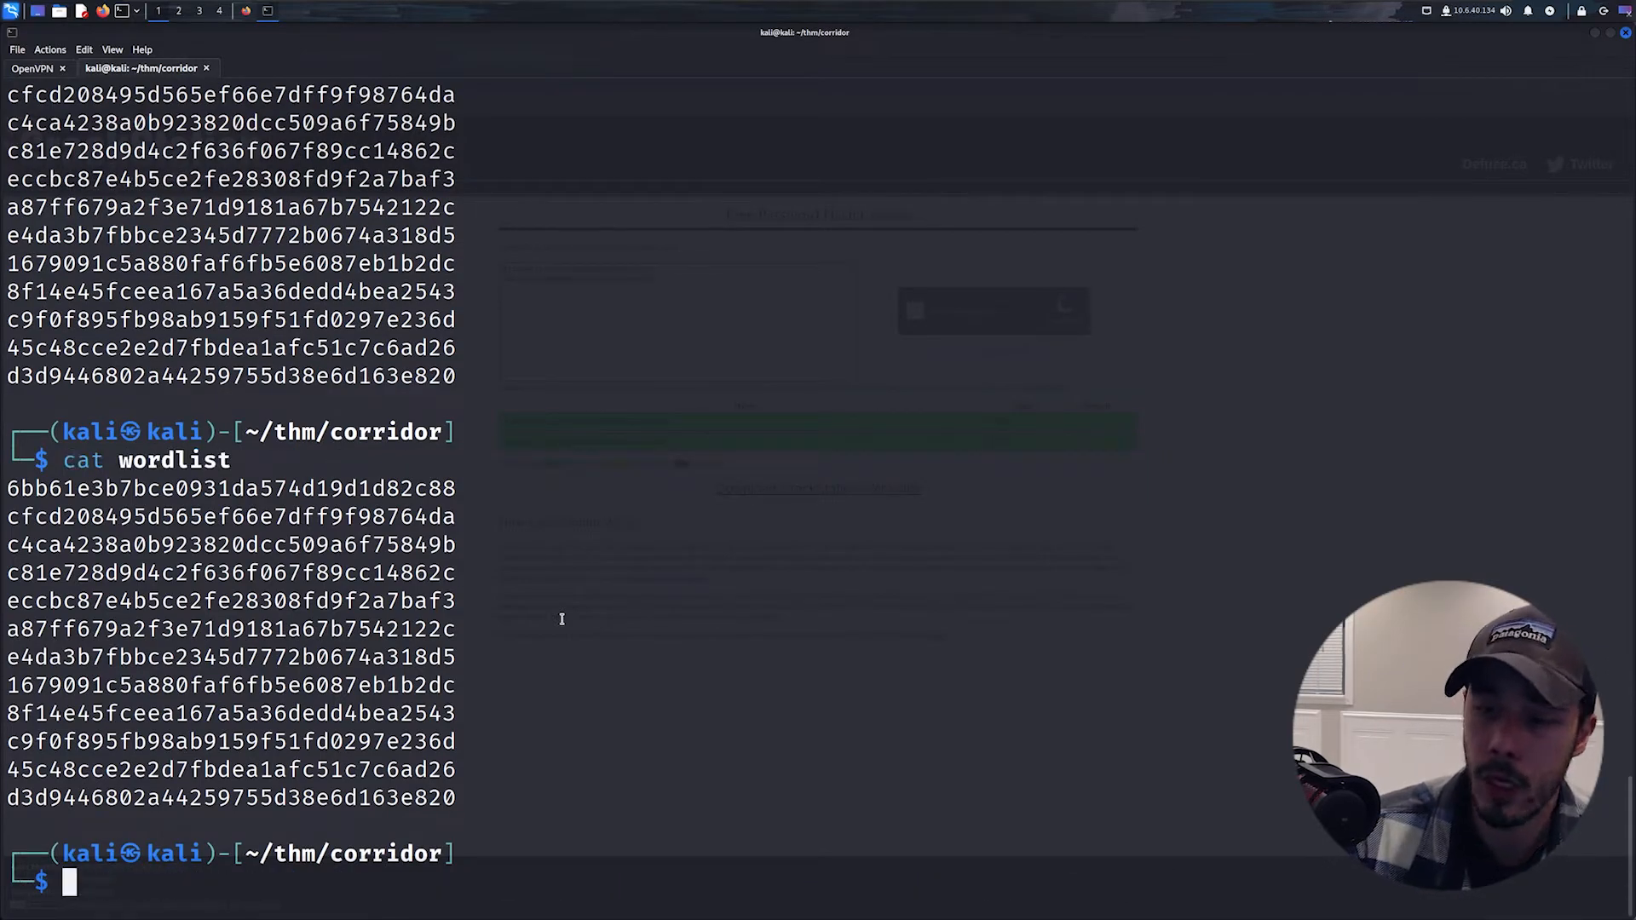
pyautogui.hotkey('ctrl', 'l')
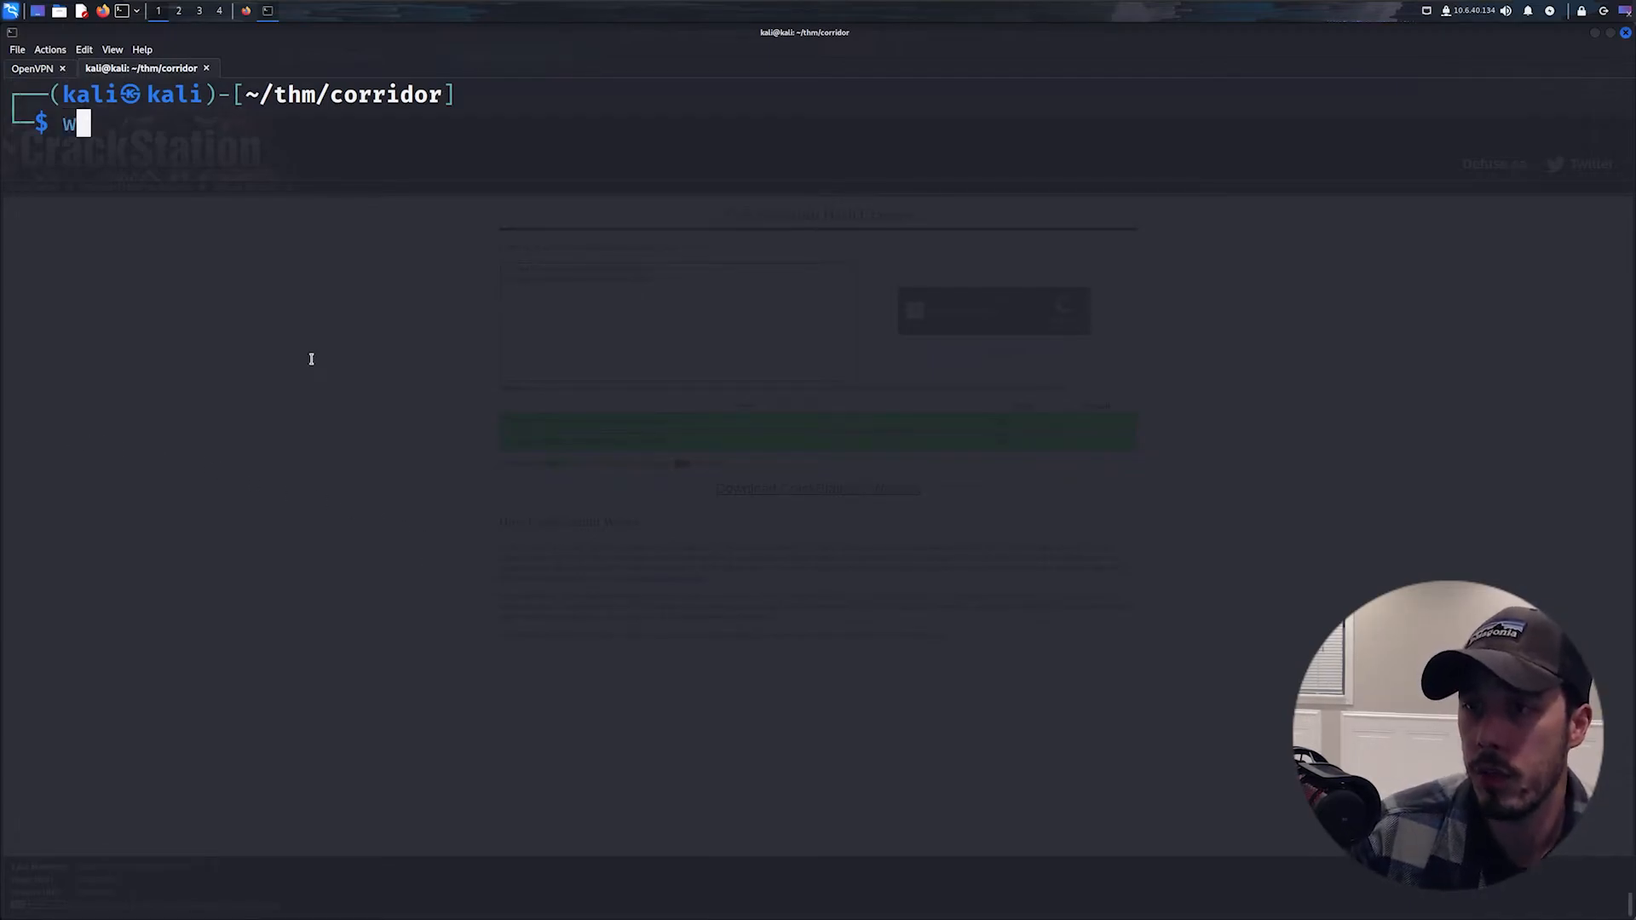
pyautogui.write('wfuzz')
pyautogui.press('Return')
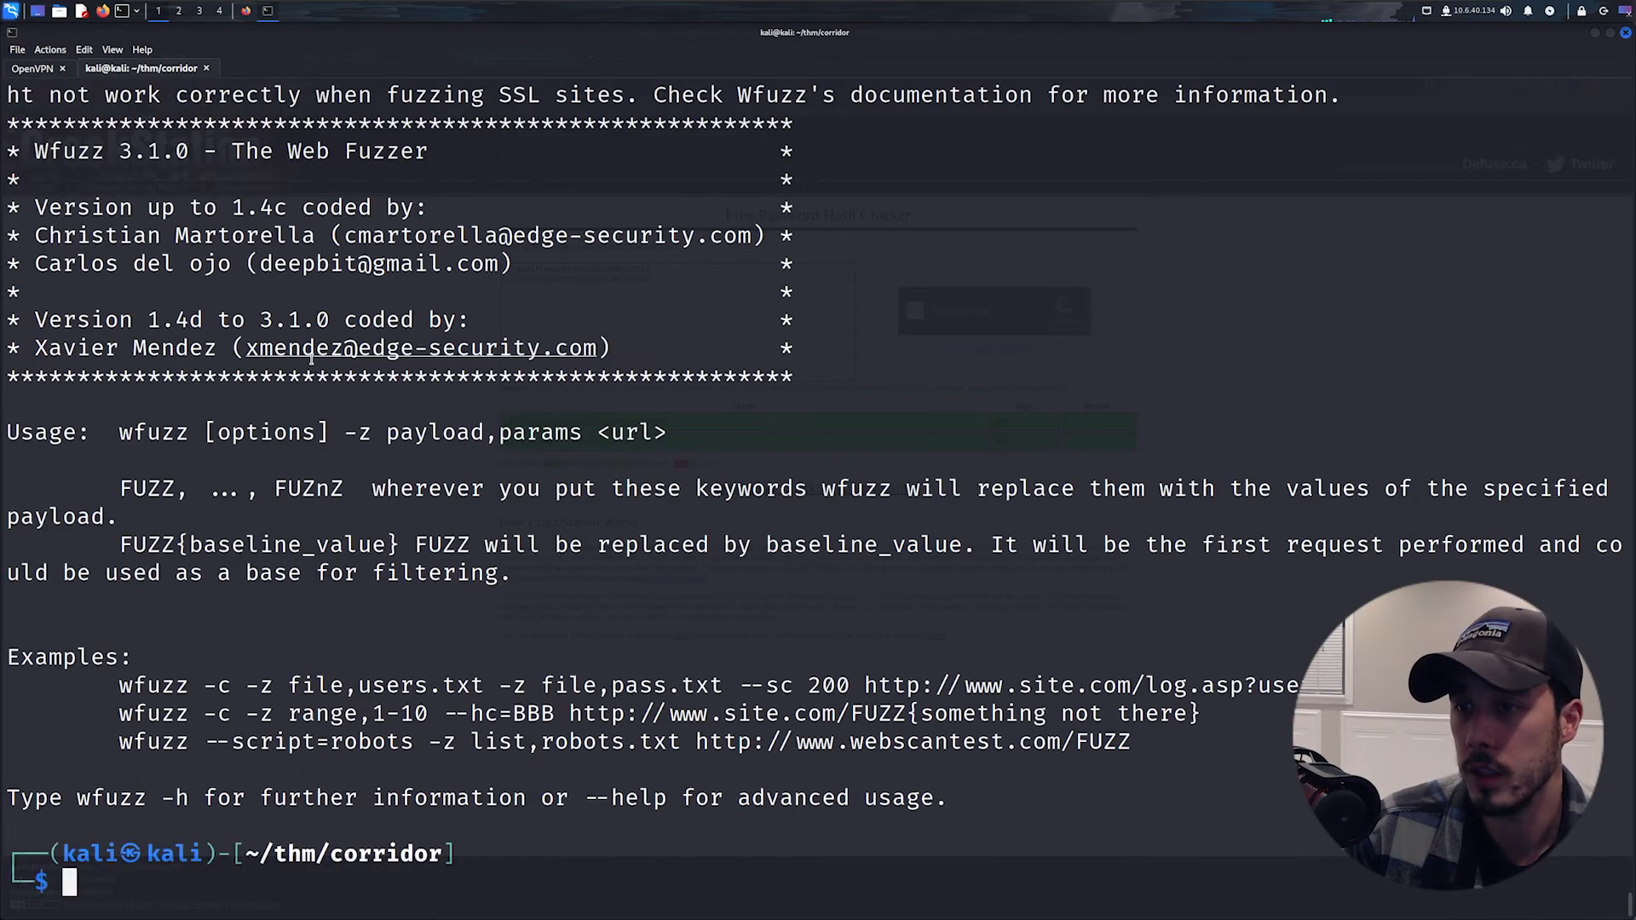
pyautogui.write('wfuzz -w wordlist ')
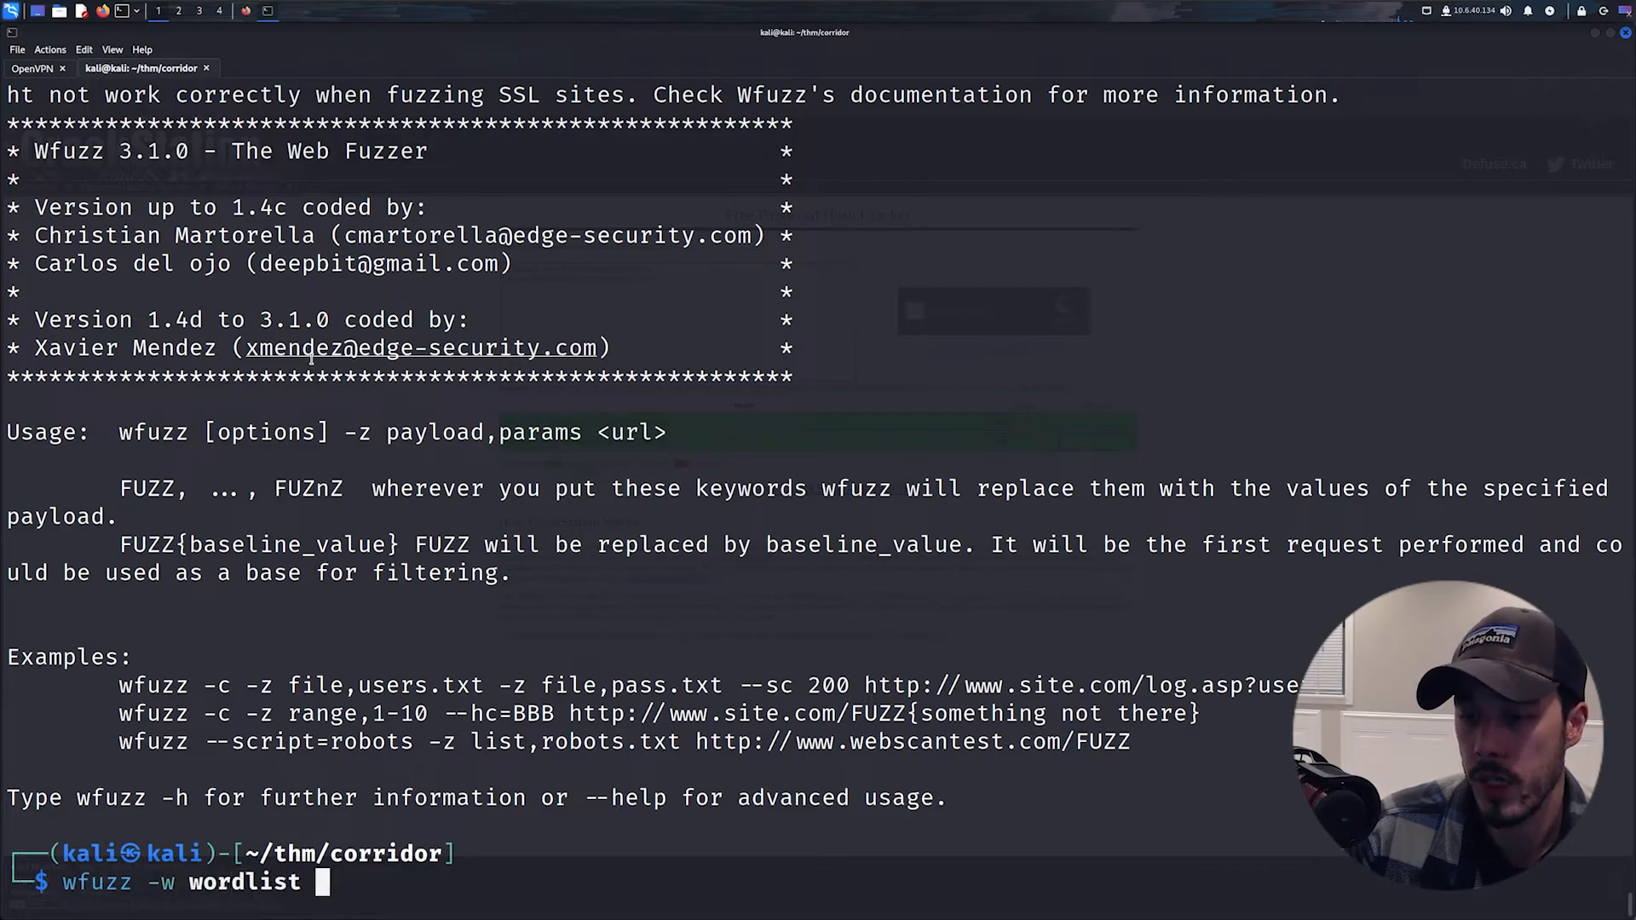
pyautogui.write('http://10.10.100.49/FUZZ')
pyautogui.press('Return')
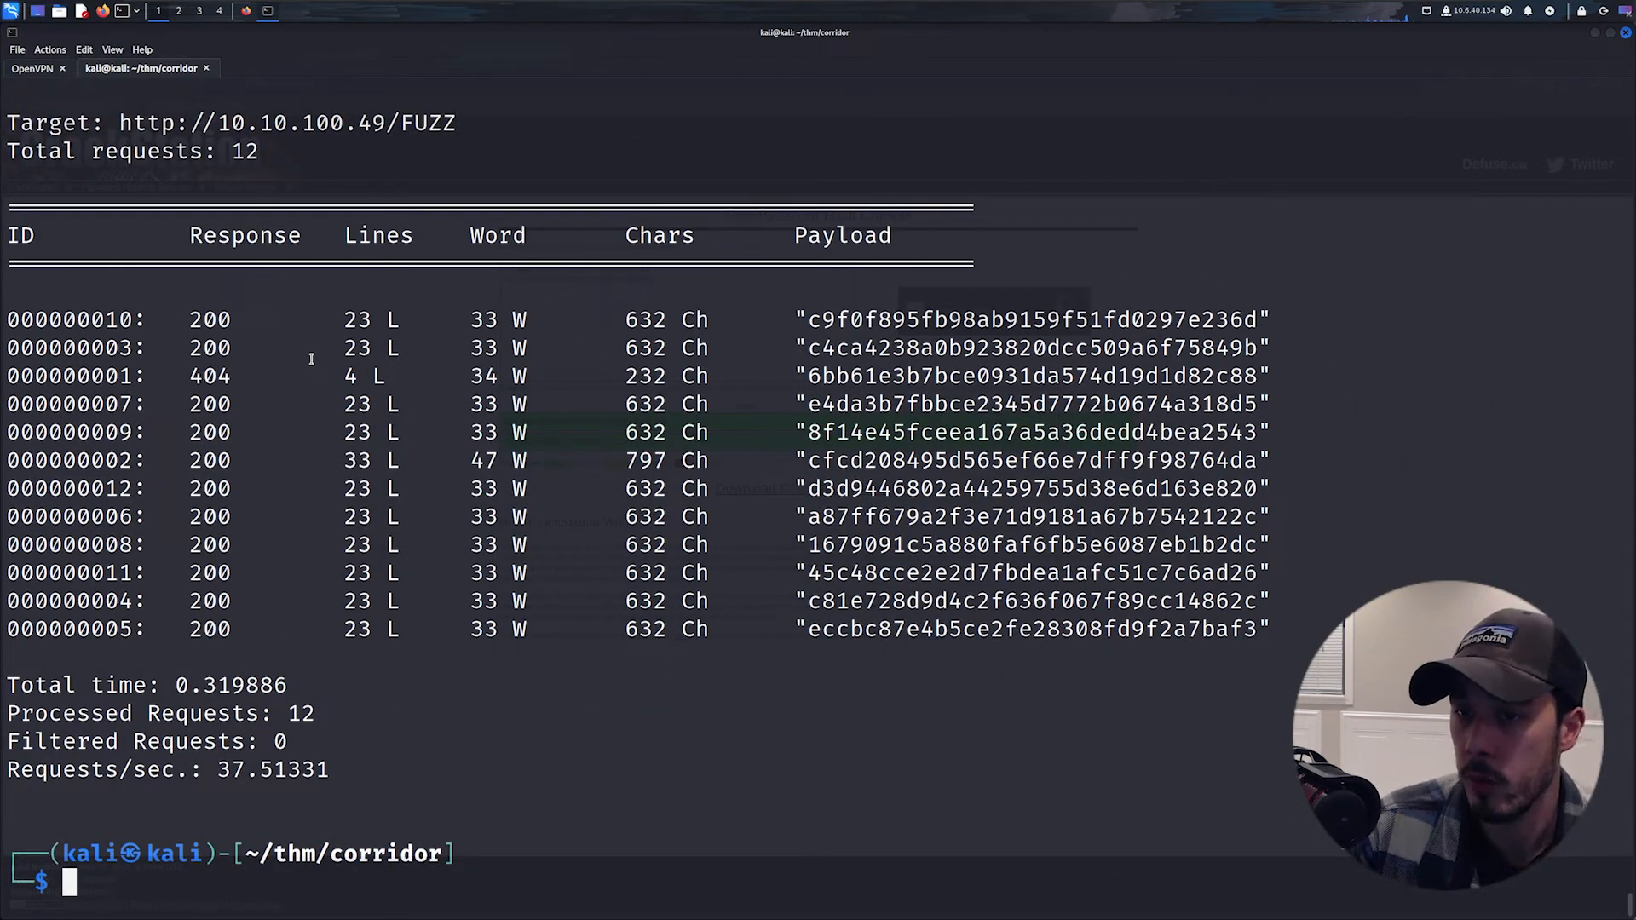
# Step: Compare response sizes: one 404, one 797-character page, the rest all 632 characters
pyautogui.tripleClick(227, 375)
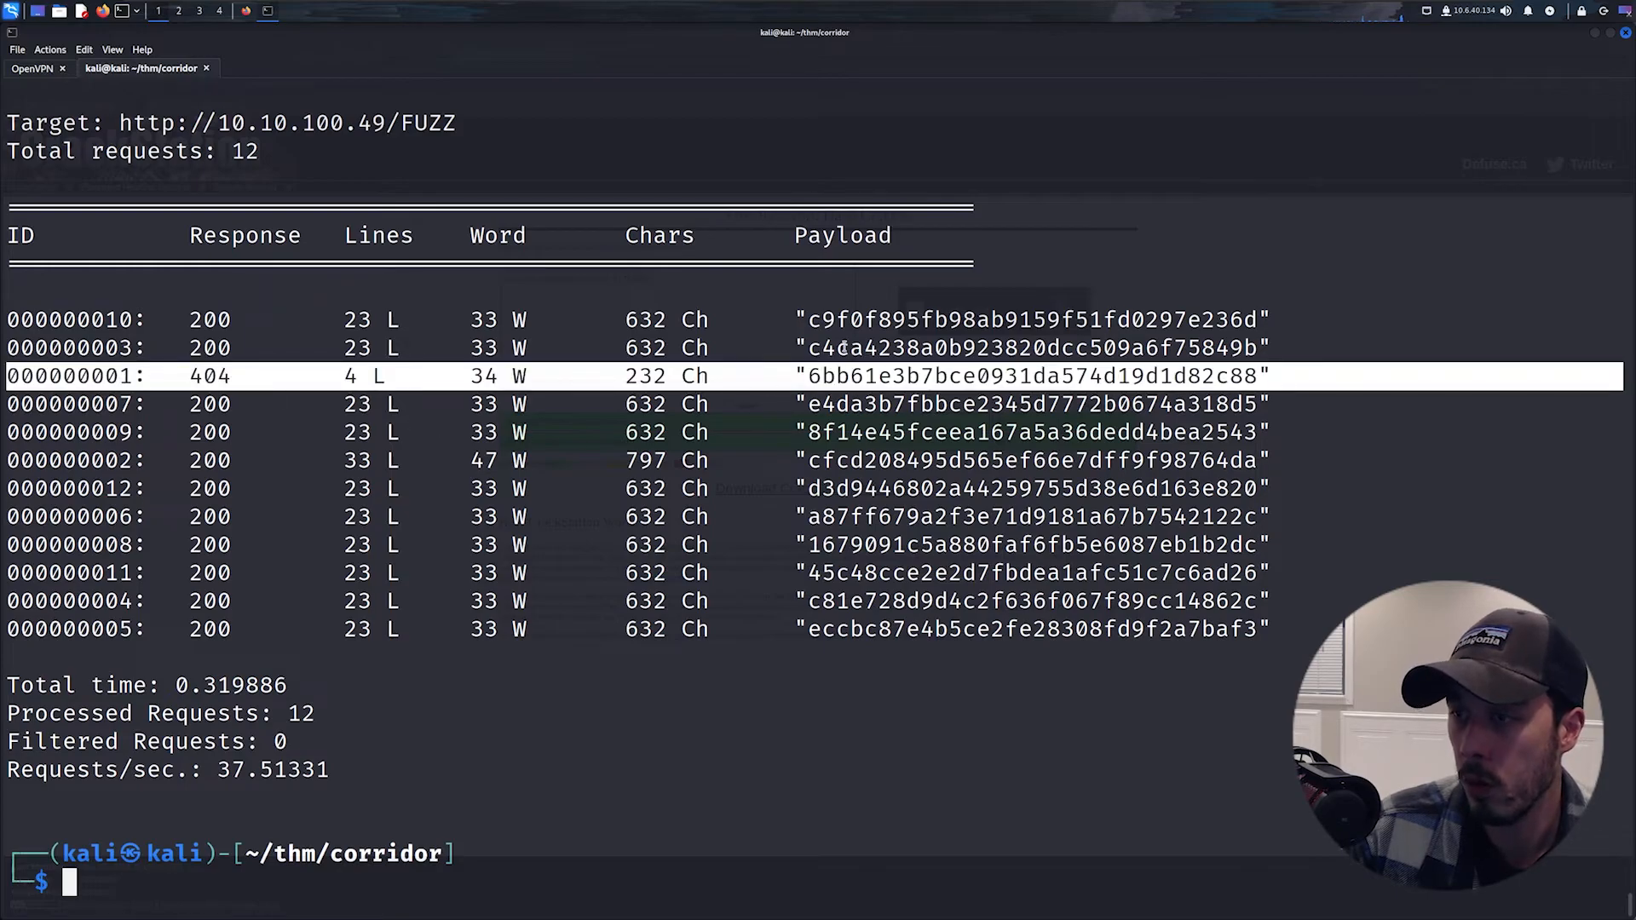
pyautogui.tripleClick(659, 464)
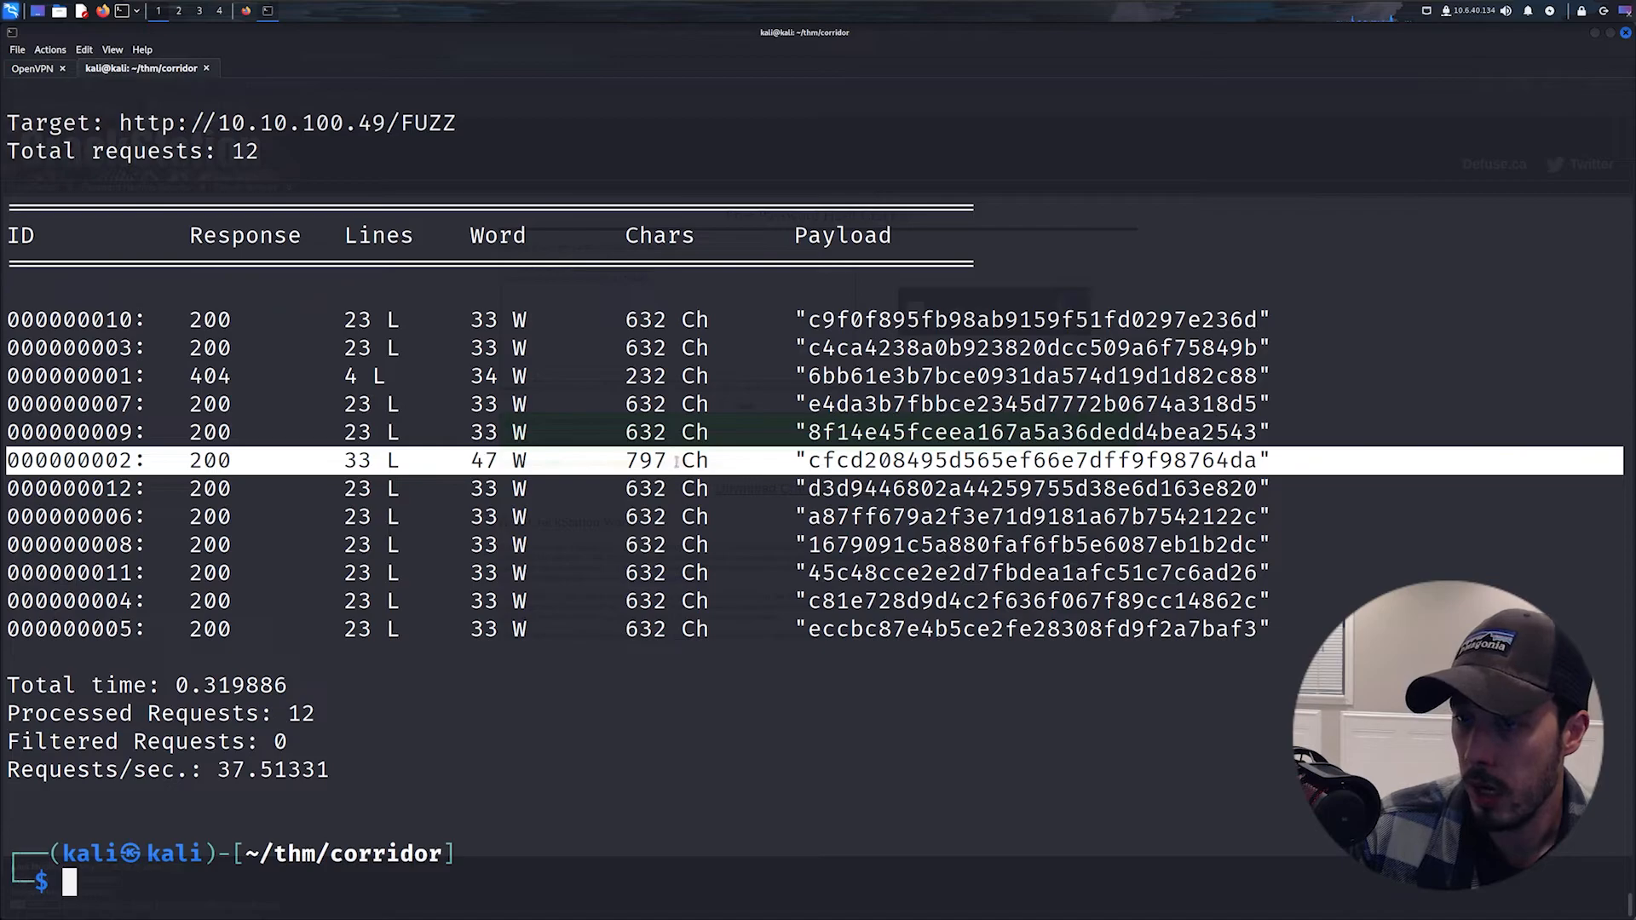
pyautogui.doubleClick(645, 321)
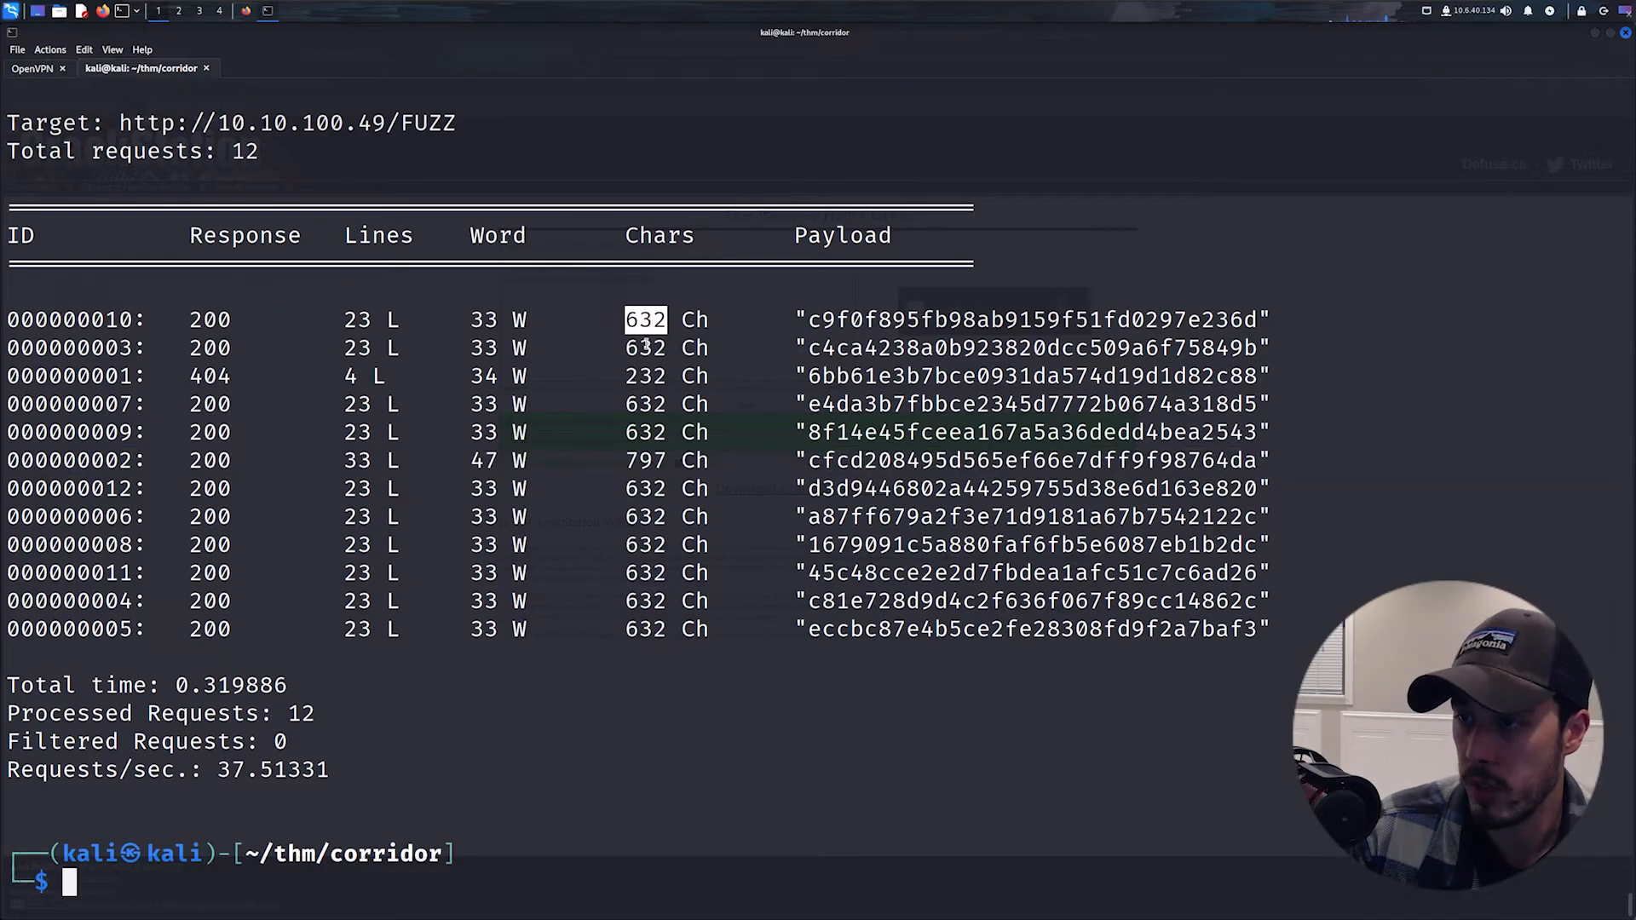
pyautogui.doubleClick(646, 347)
pyautogui.doubleClick(646, 404)
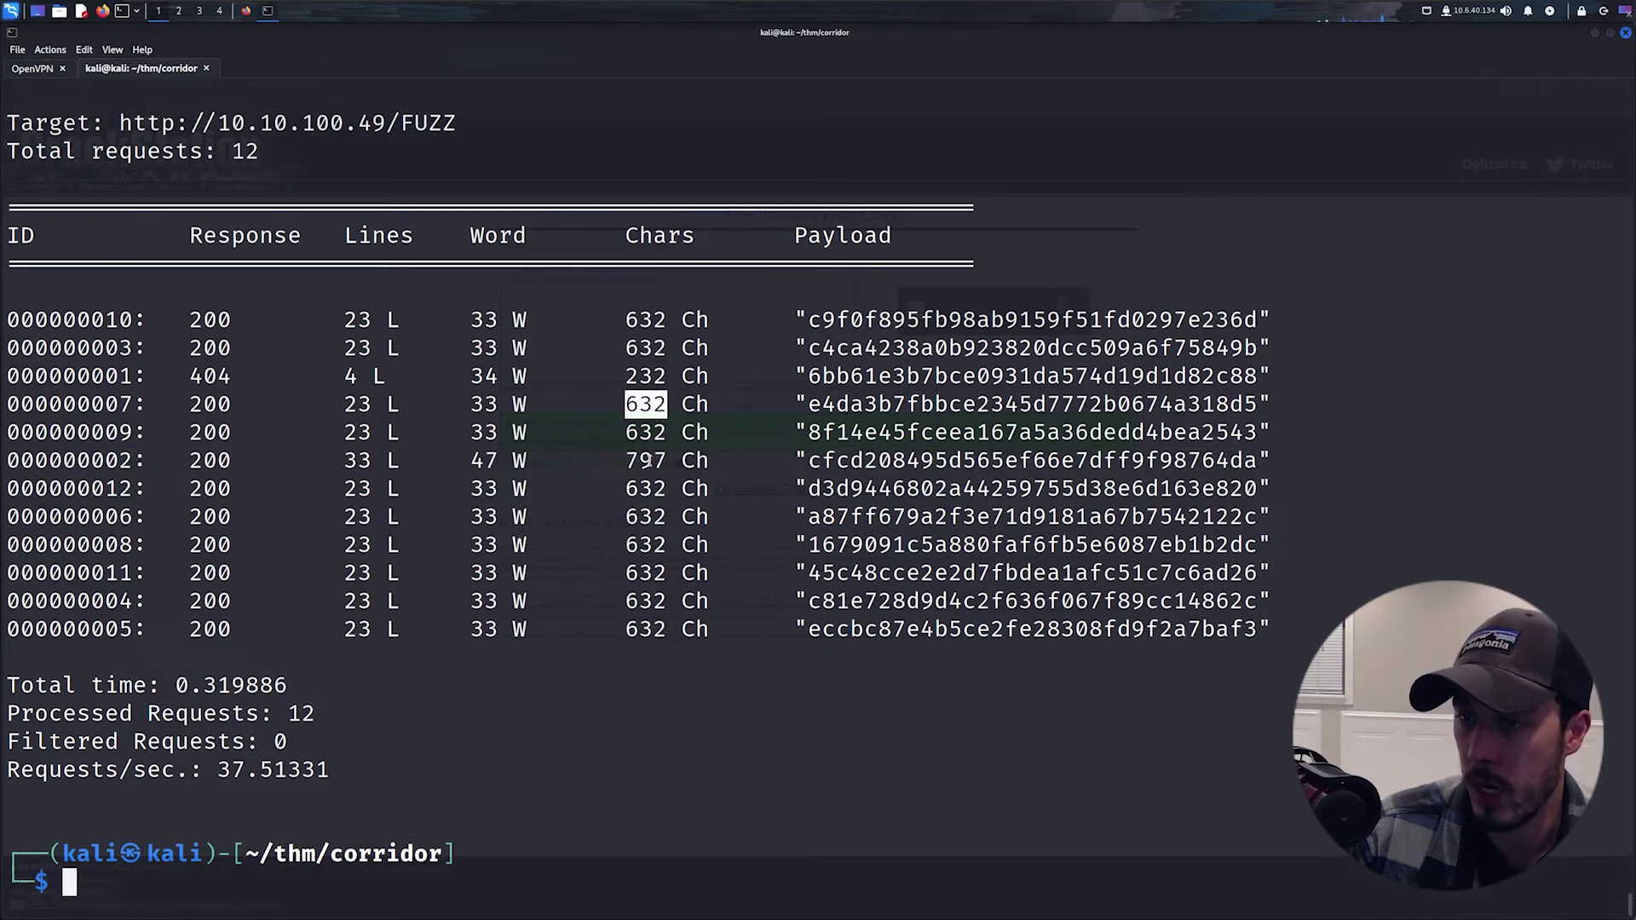
pyautogui.doubleClick(639, 509)
pyautogui.doubleClick(644, 545)
pyautogui.doubleClick(644, 572)
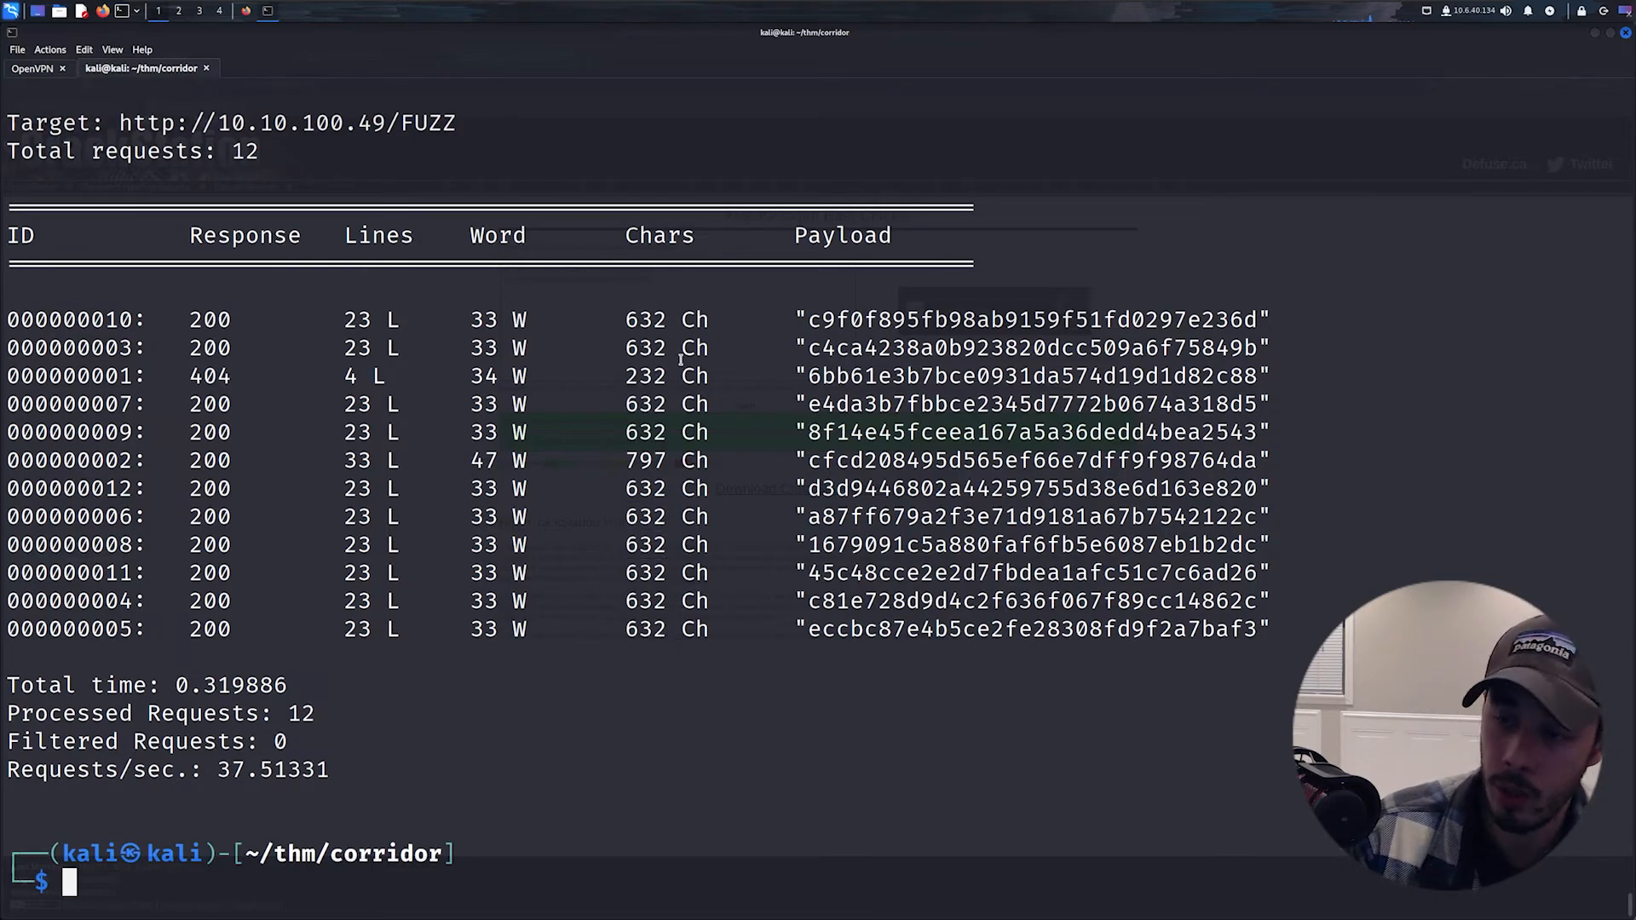
# Step: Rerun wfuzz with --hh 632, leaving only the 797-character hit and the 404 result
pyautogui.press('Up')
pyautogui.hotkey('ctrl', 'Left')
pyautogui.hotkey('ctrl', 'Left')
pyautogui.hotkey('ctrl', 'Left')
pyautogui.write('-')
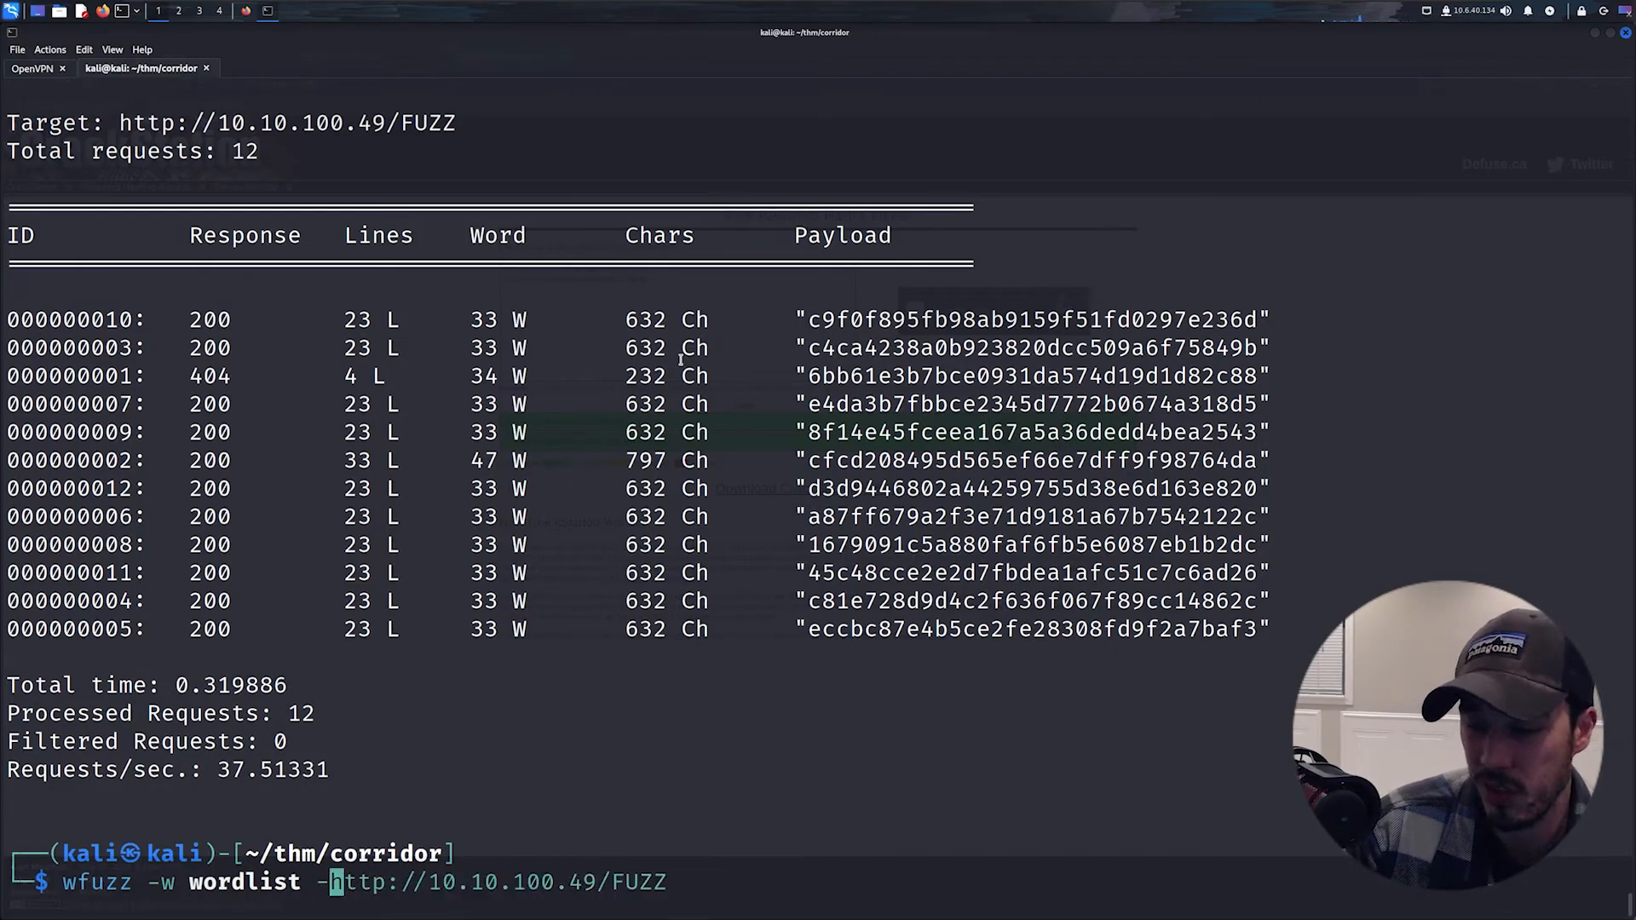
pyautogui.write('hh ')
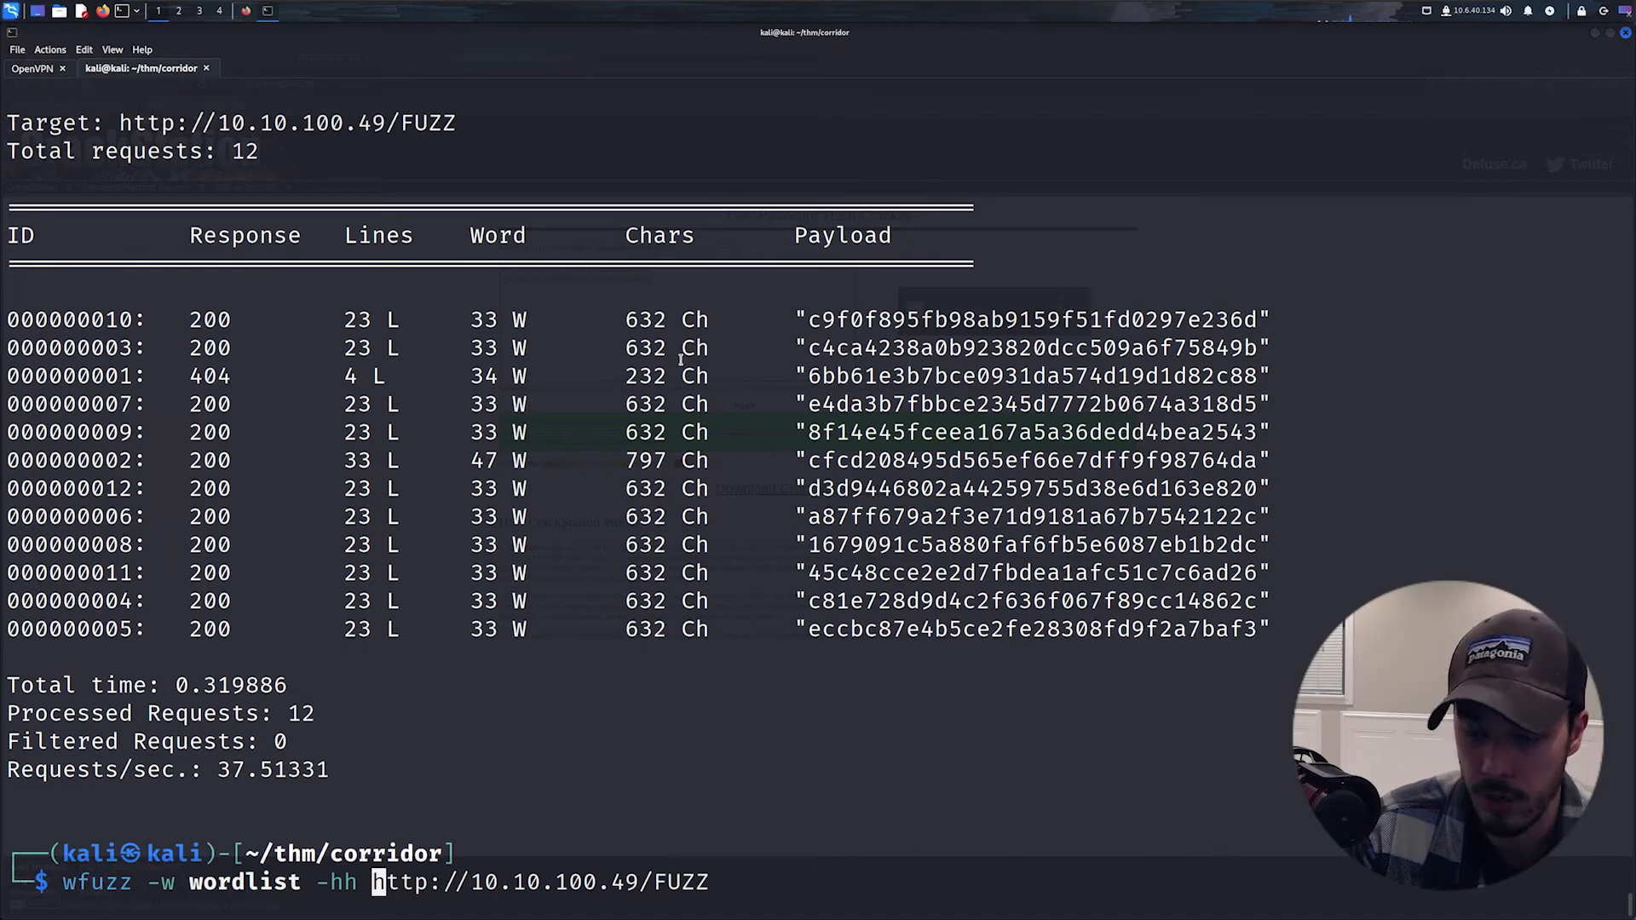
pyautogui.write('632')
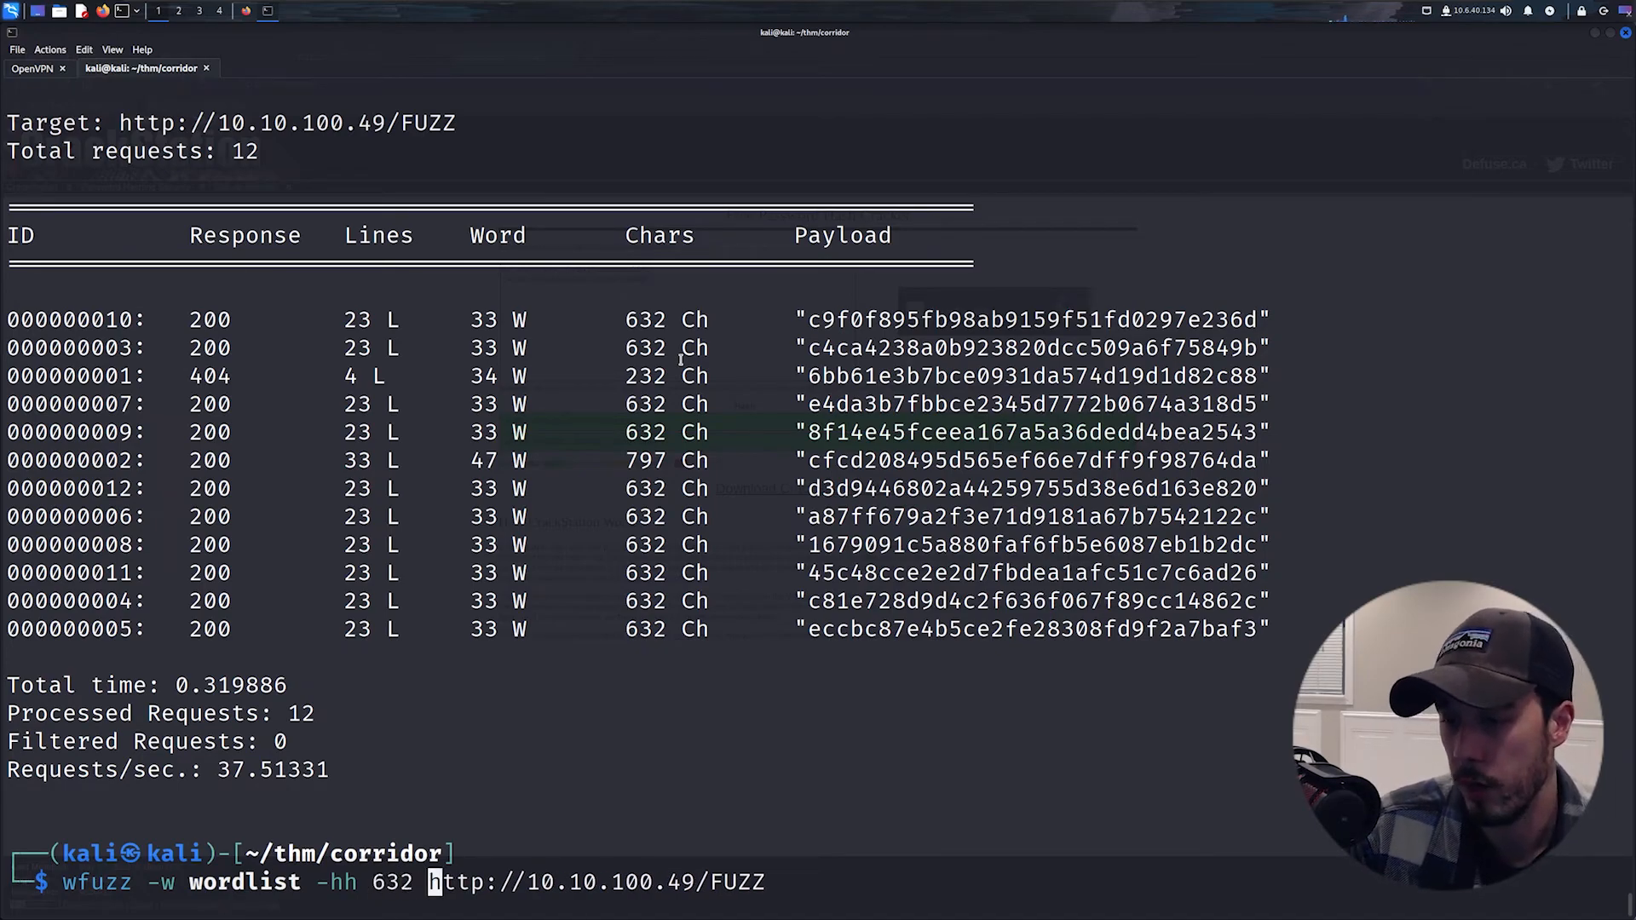
pyautogui.press('Return')
pyautogui.press('Up')
pyautogui.press('Up')
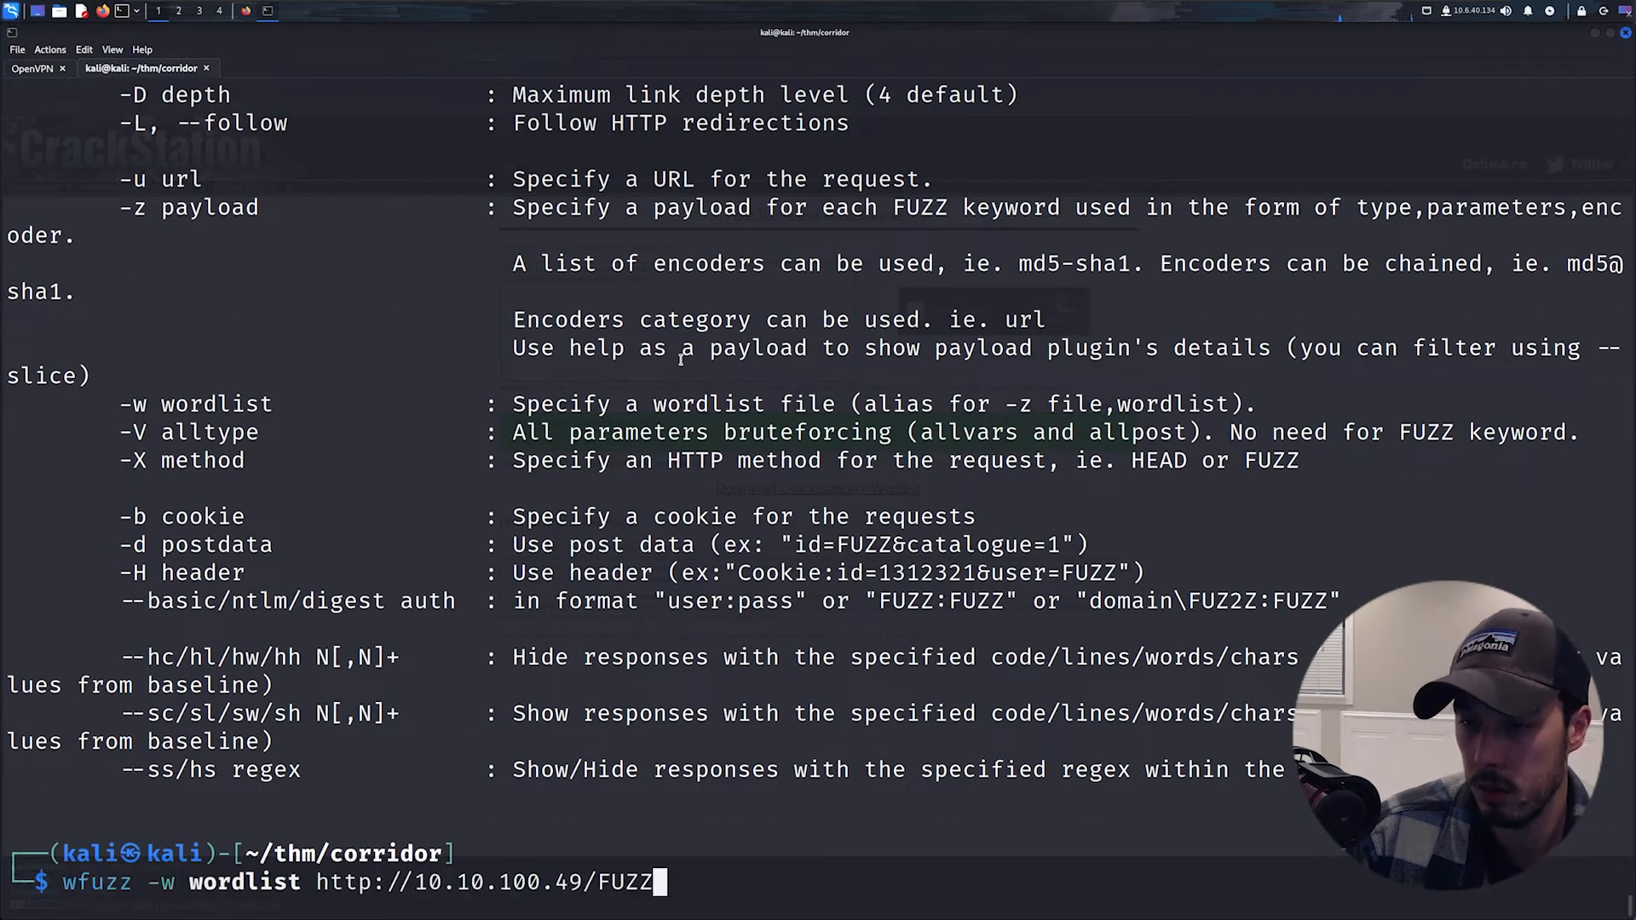
pyautogui.hotkey('ctrl', 'Left')
pyautogui.hotkey('ctrl', 'Left')
pyautogui.hotkey('ctrl', 'Left')
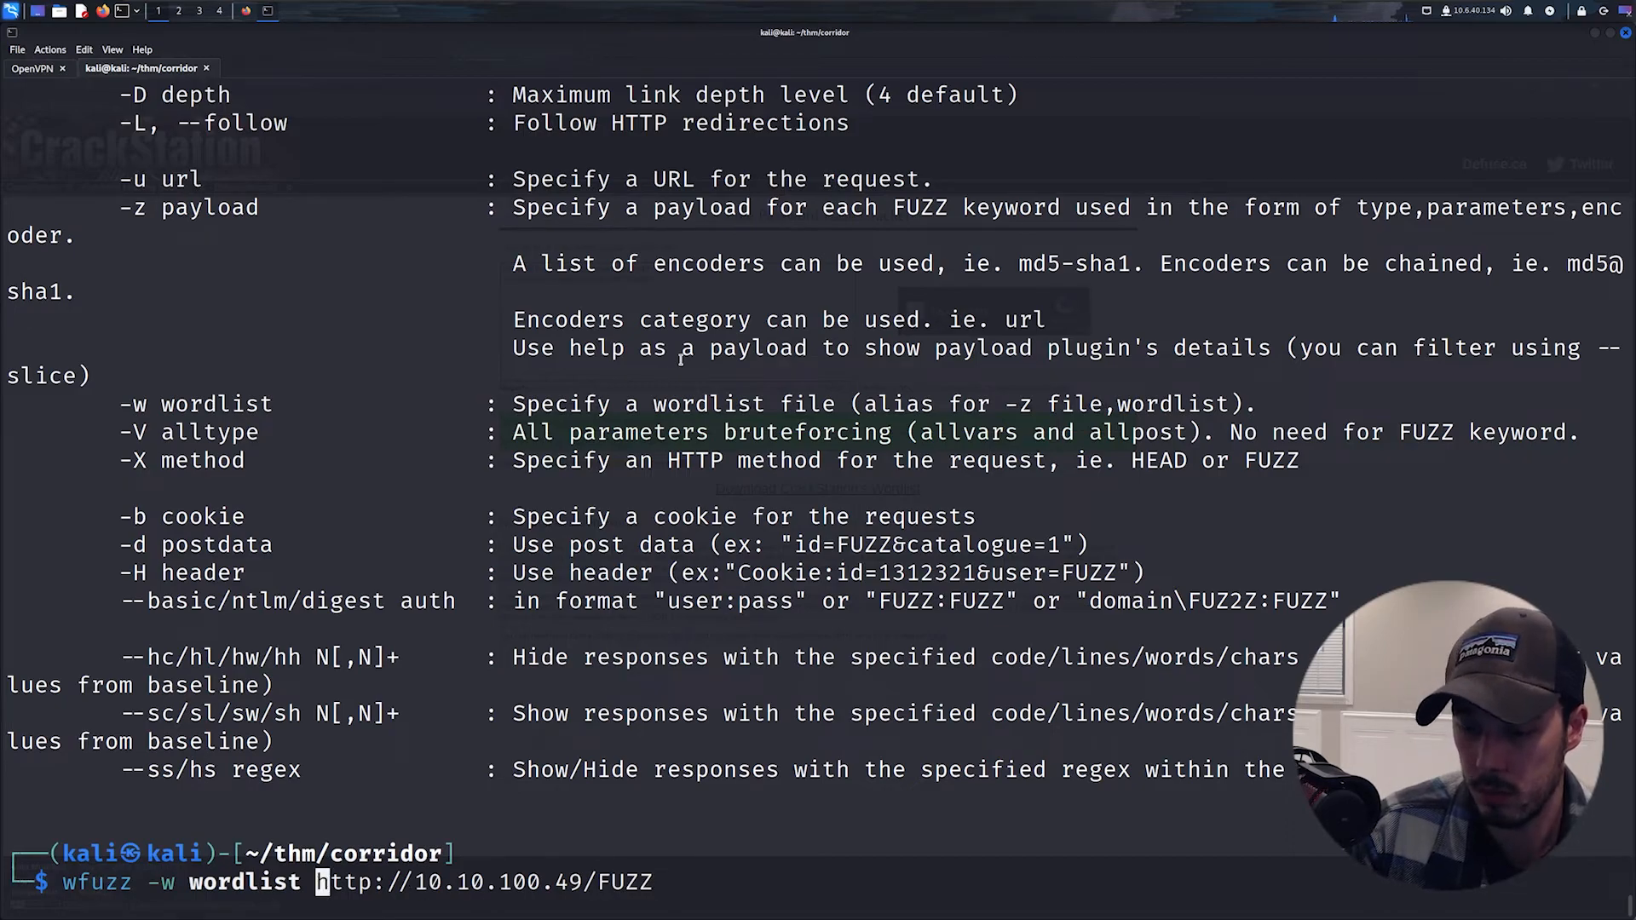
pyautogui.write('--hh')
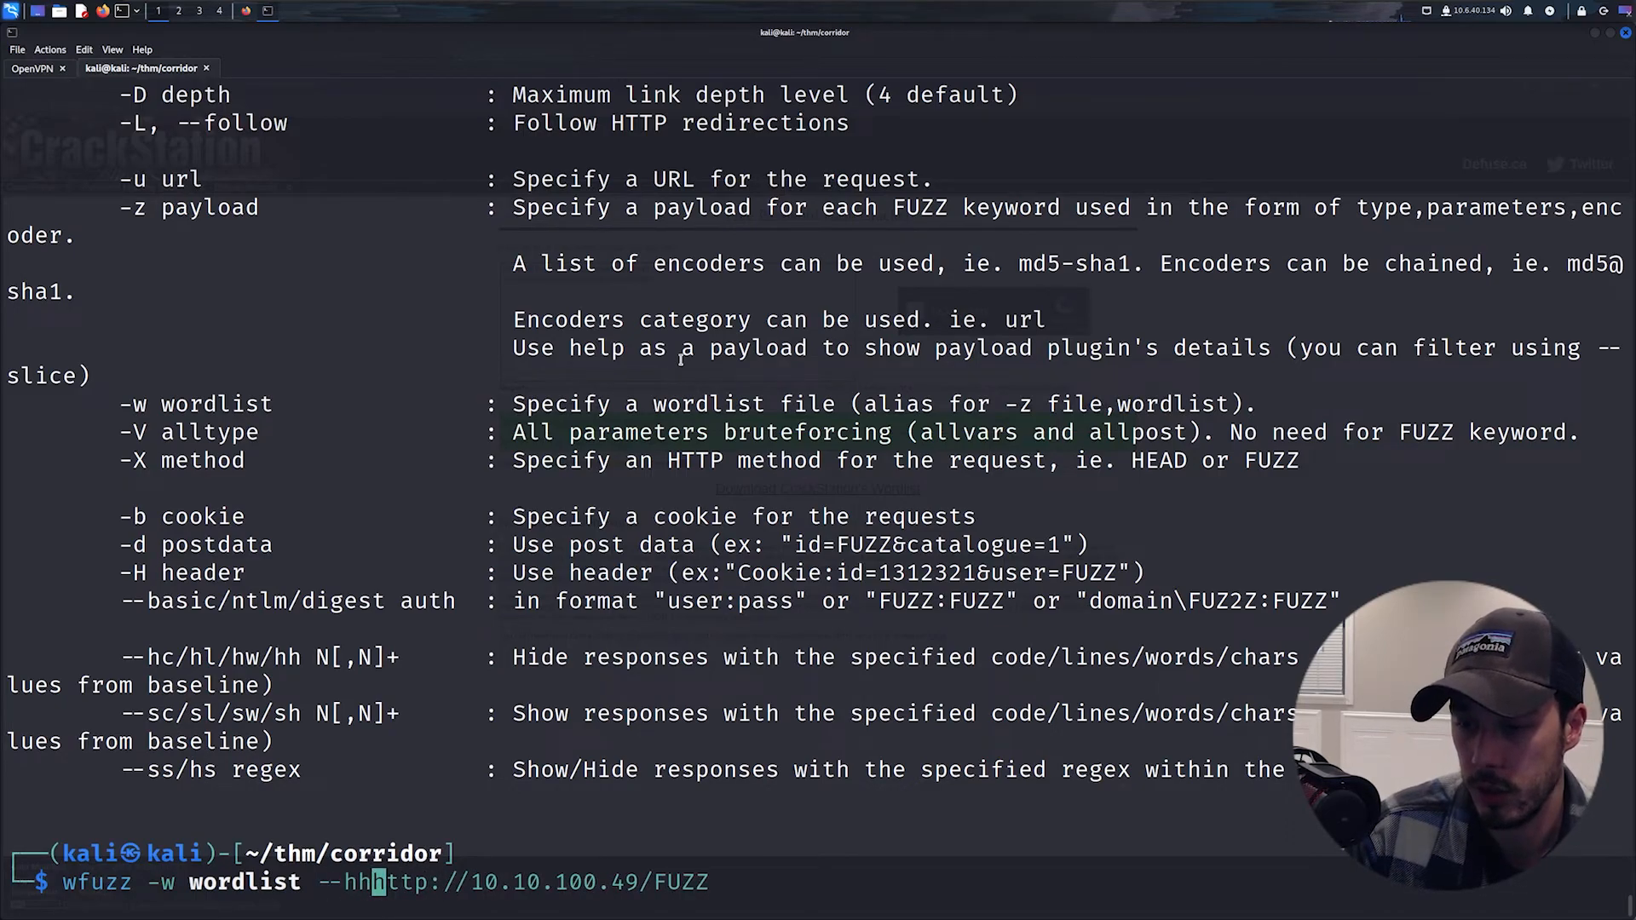
pyautogui.write(' 632')
pyautogui.press('Return')
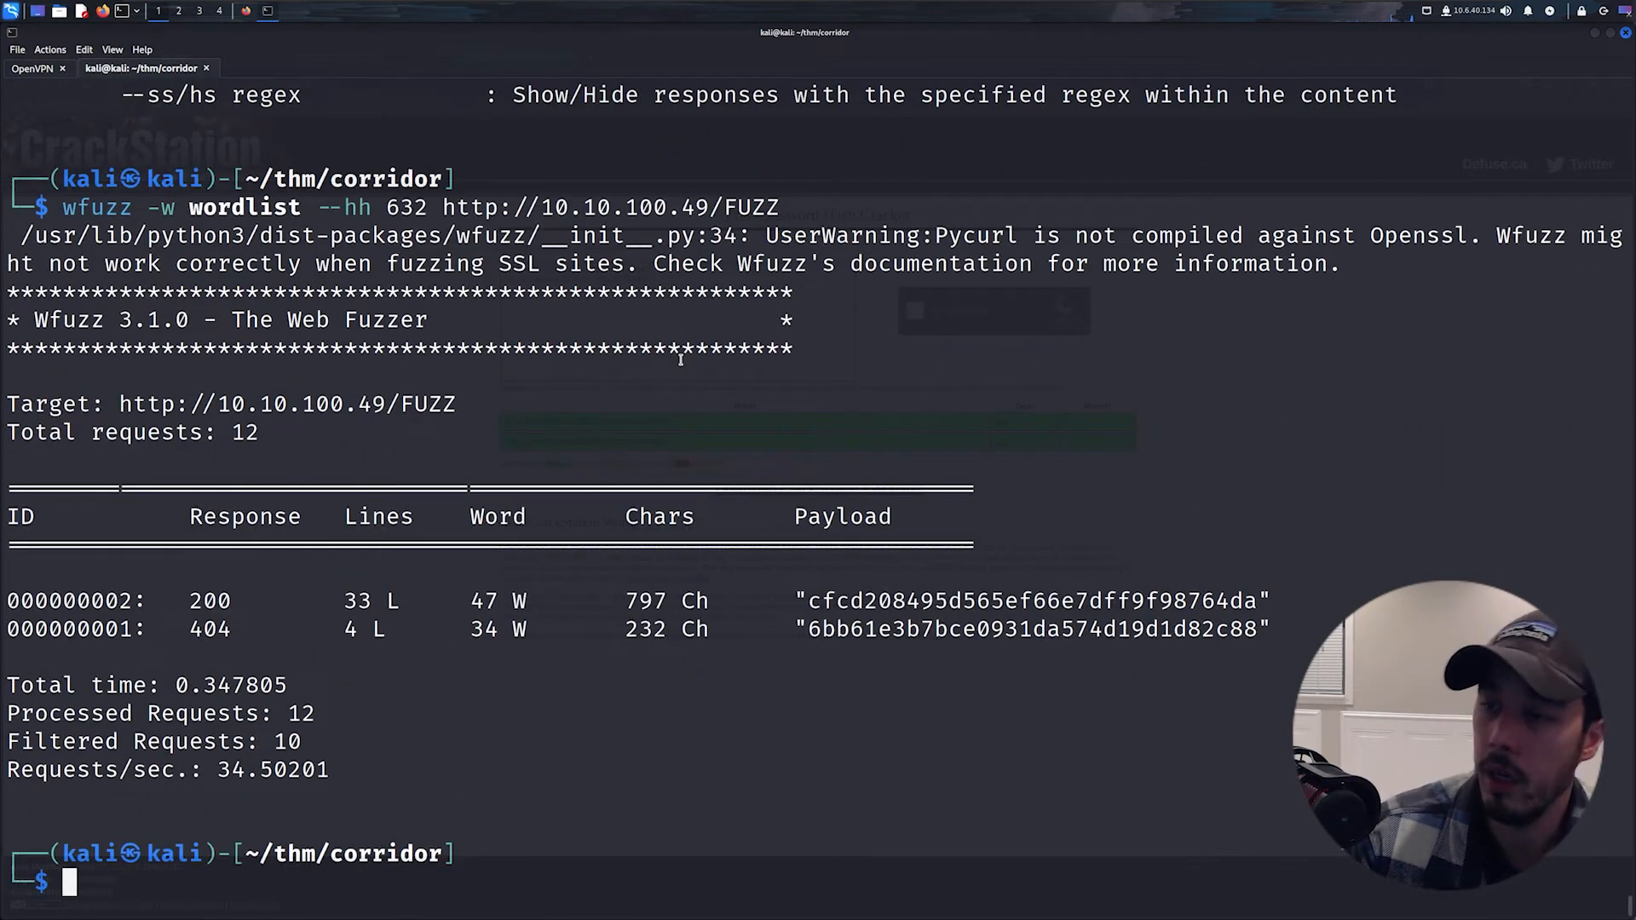
# Step: Copy the standout 797-character payload hash cfcd2084… for opening in Firefox
pyautogui.doubleClick(655, 601)
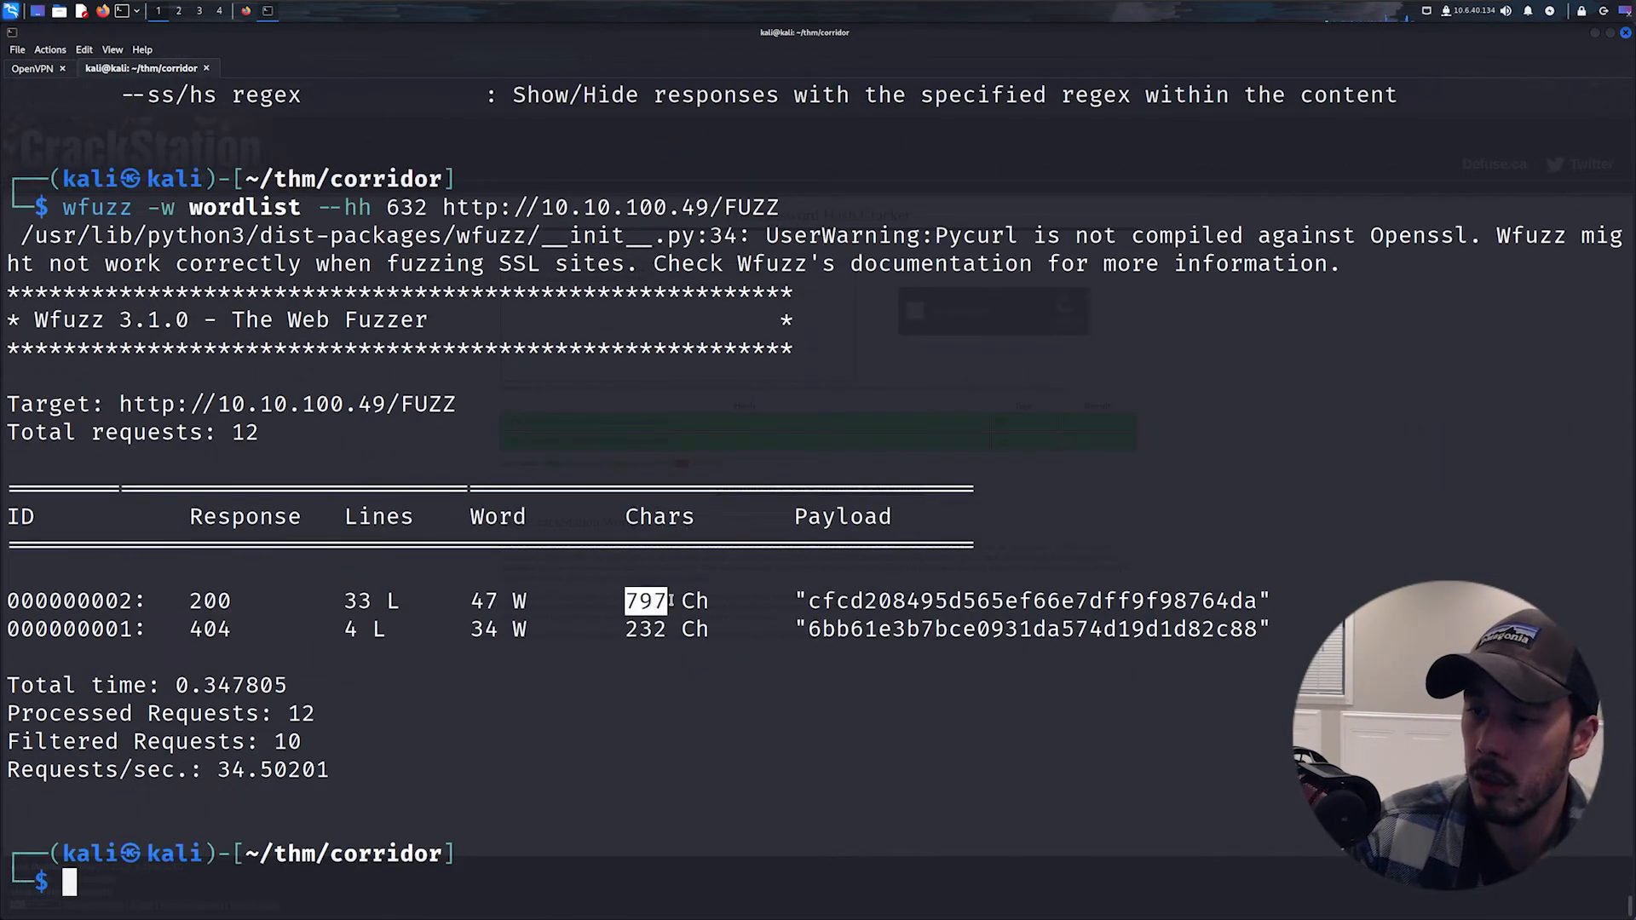
pyautogui.doubleClick(927, 601)
pyautogui.rightClick(929, 601)
pyautogui.click(991, 614)
pyautogui.click(903, 466)
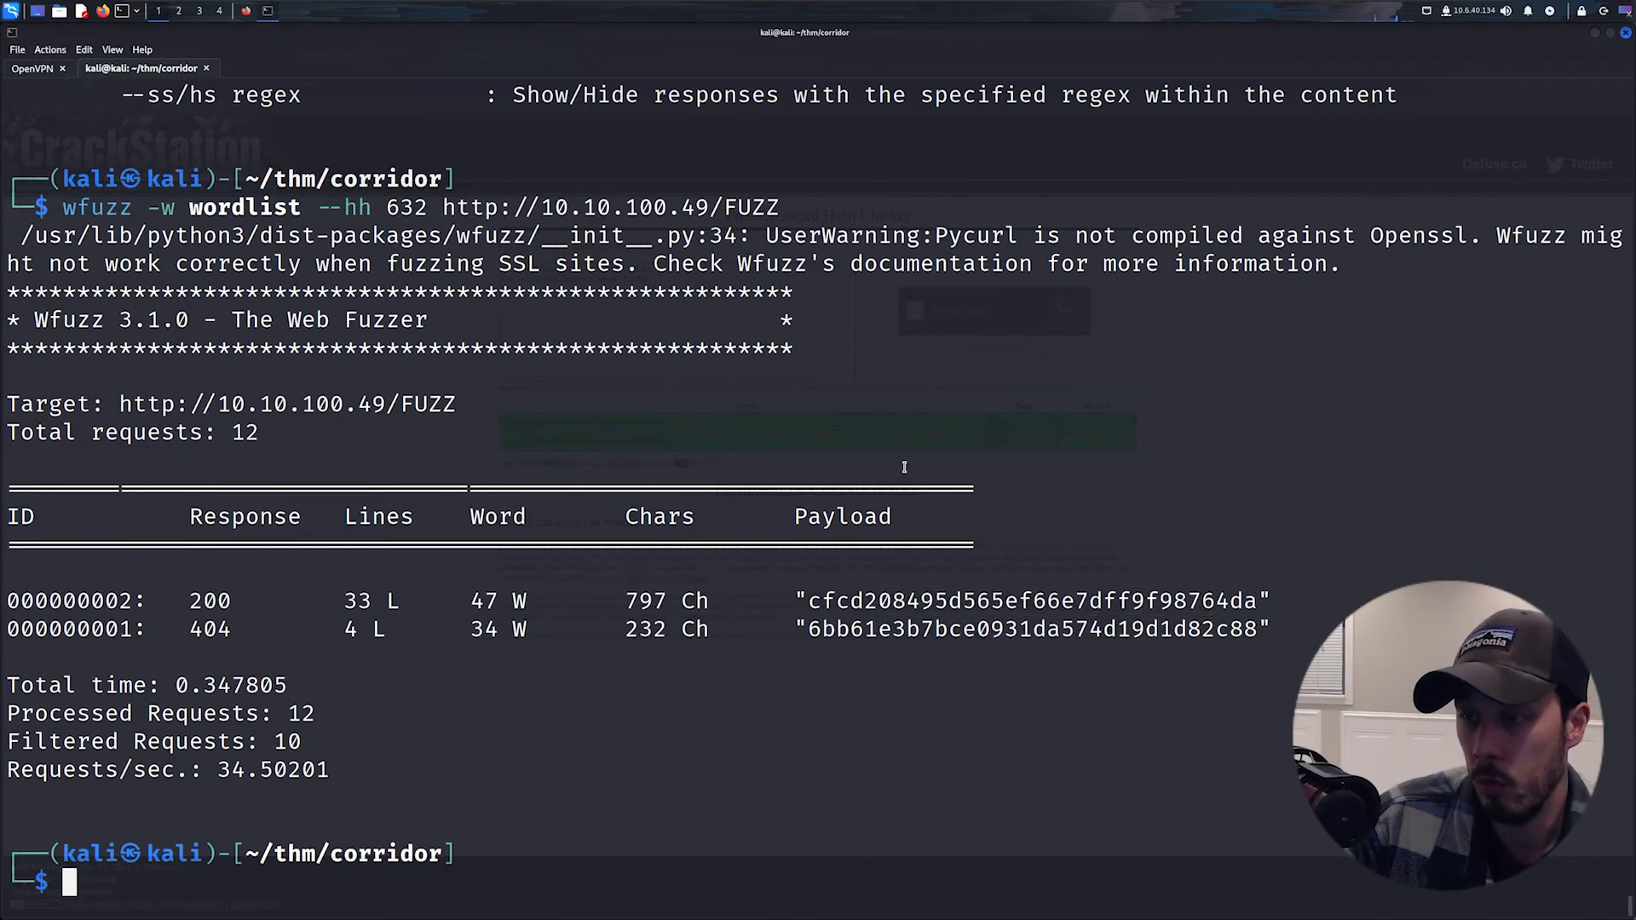
# Step: Load the Corridor page at hash cfcd208495d565ef66e7dff9f98764da to reveal the flag
pyautogui.hotkey('alt', 'Tab')
pyautogui.click(358, 56)
pyautogui.click(338, 82)
pyautogui.click(171, 57)
pyautogui.moveTo(439, 84); pyautogui.dragTo(298, 84)
pyautogui.hotkey('ctrl', 'v')
pyautogui.press('Return')
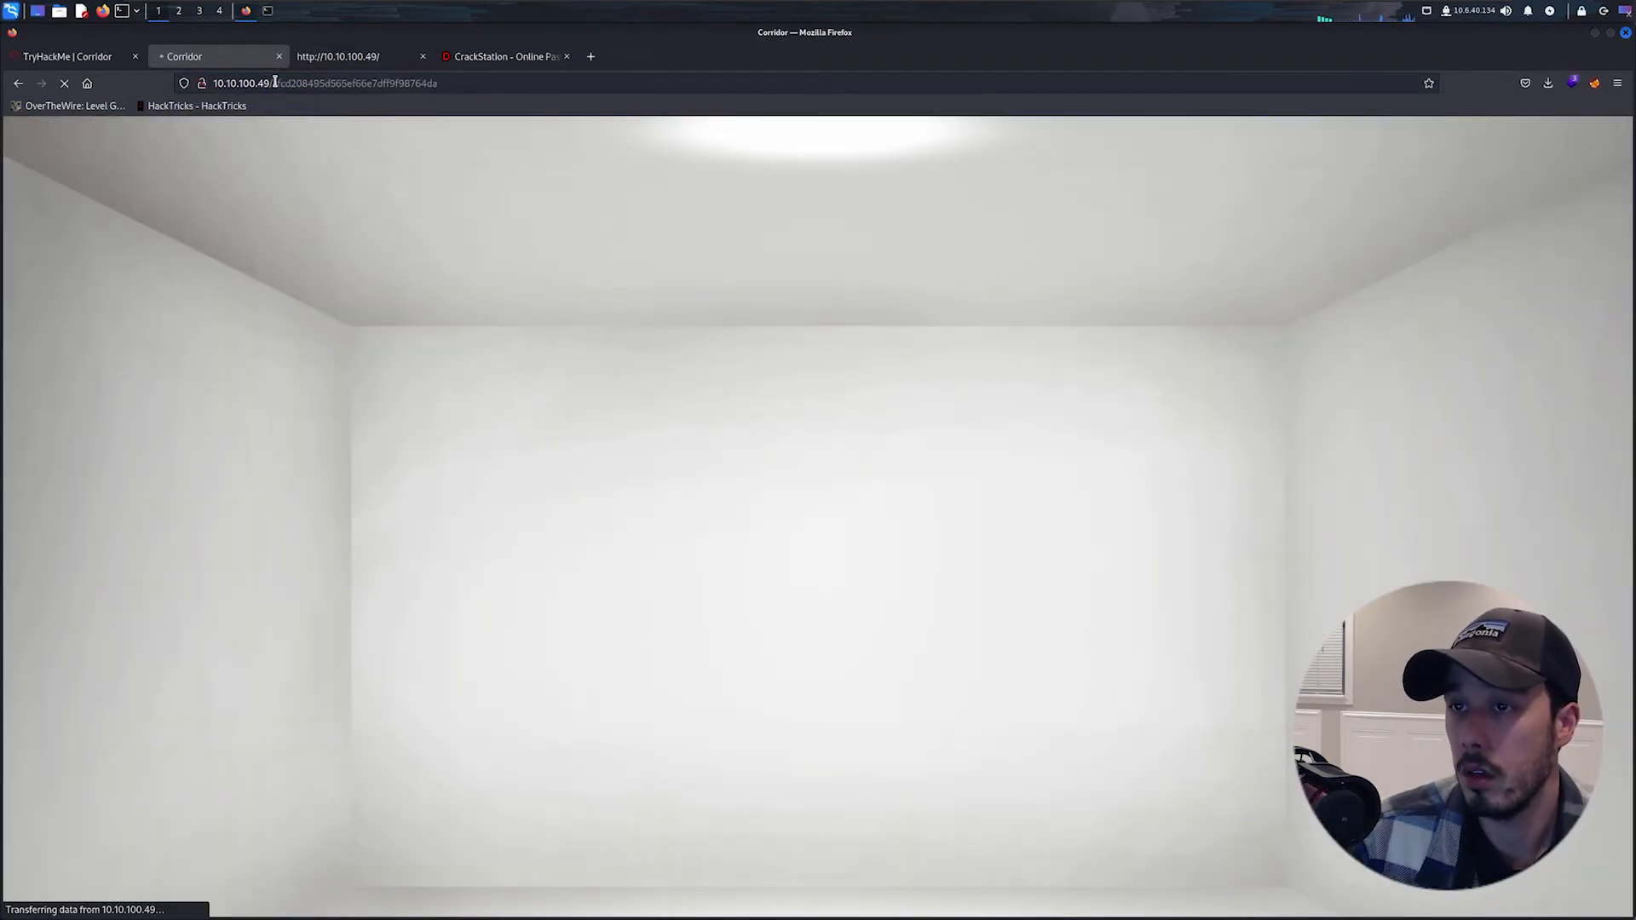
pyautogui.doubleClick(911, 454)
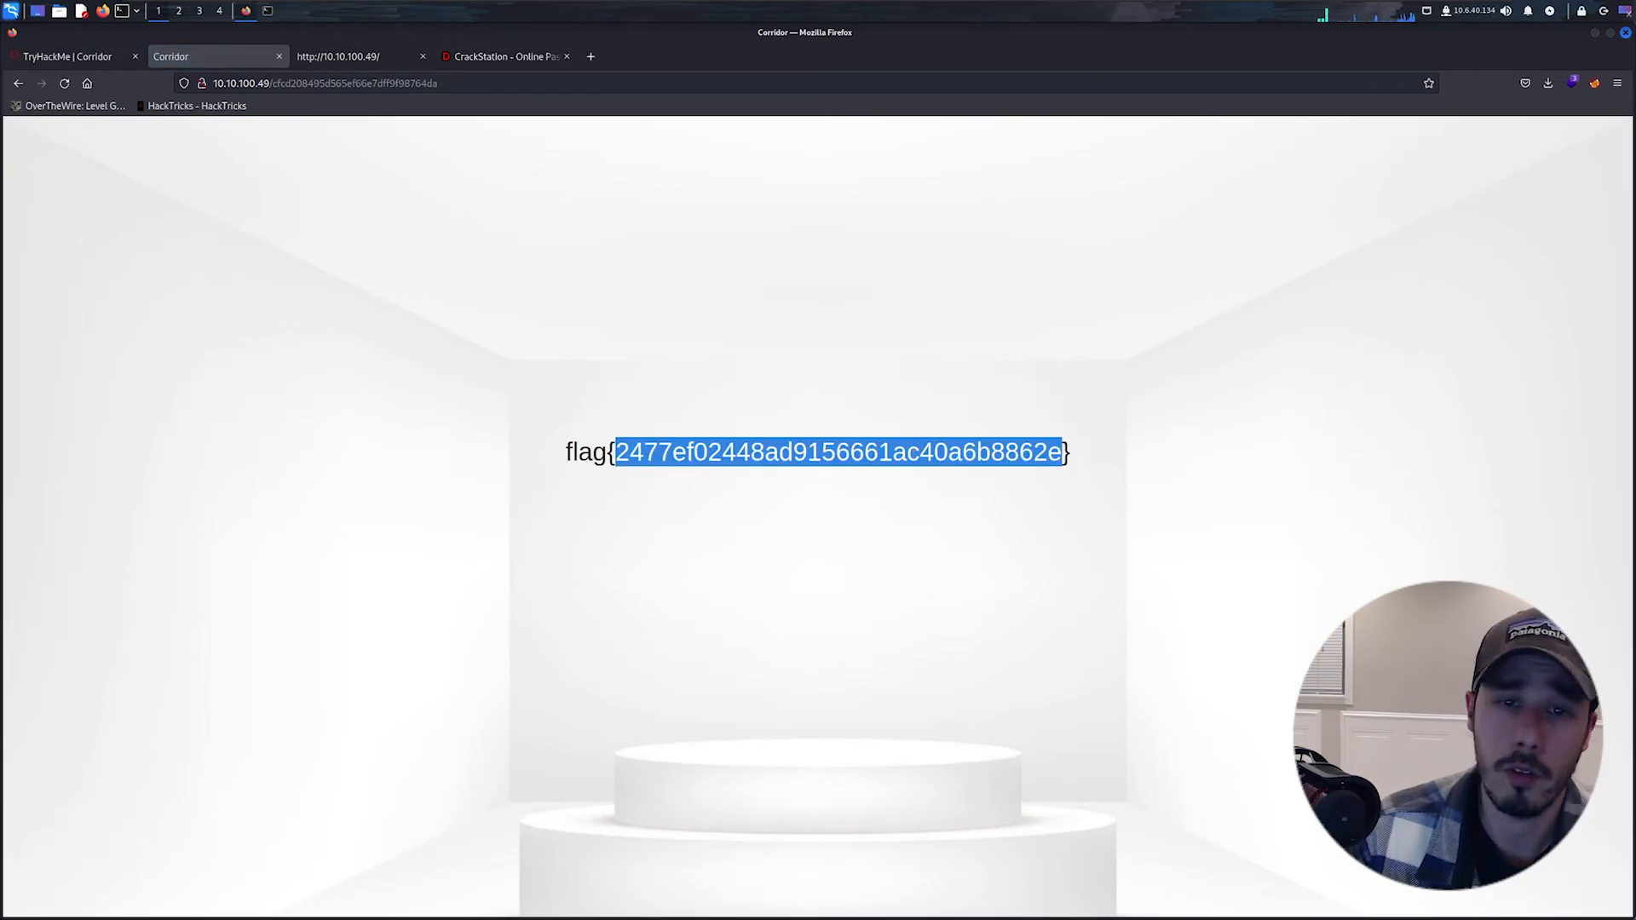
# Step: Crack the hash in CrackStation, confirming it is the MD5 of 0
pyautogui.click(505, 57)
pyautogui.click(675, 295)
pyautogui.hotkey('ctrl', 'a')
pyautogui.hotkey('ctrl', 'v')
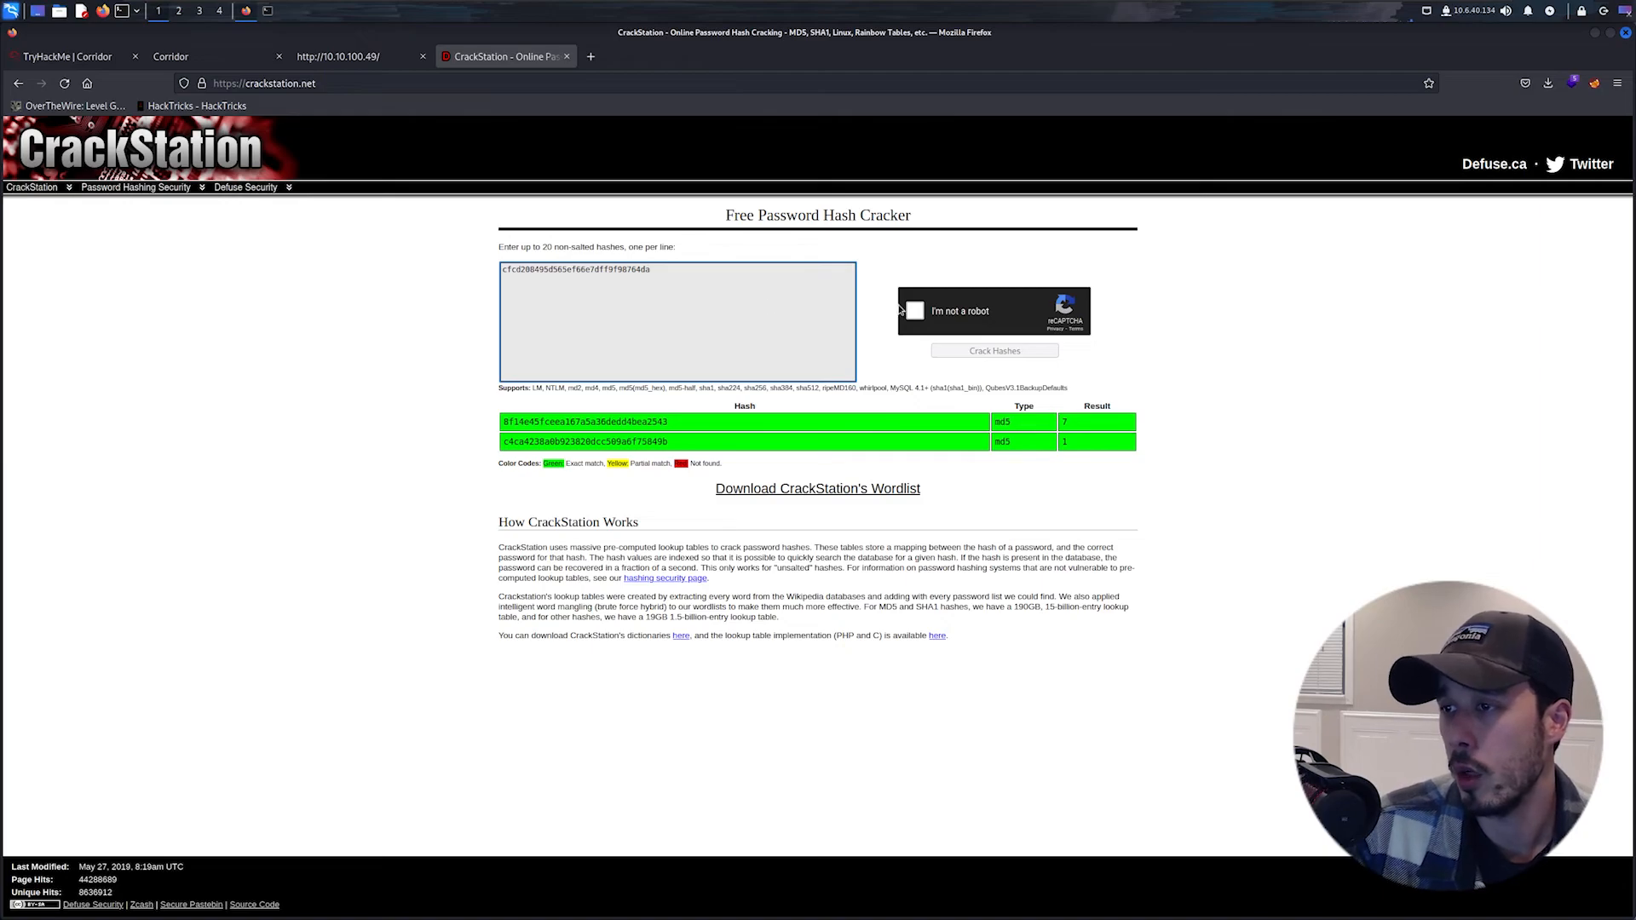
pyautogui.click(915, 310)
pyautogui.click(984, 353)
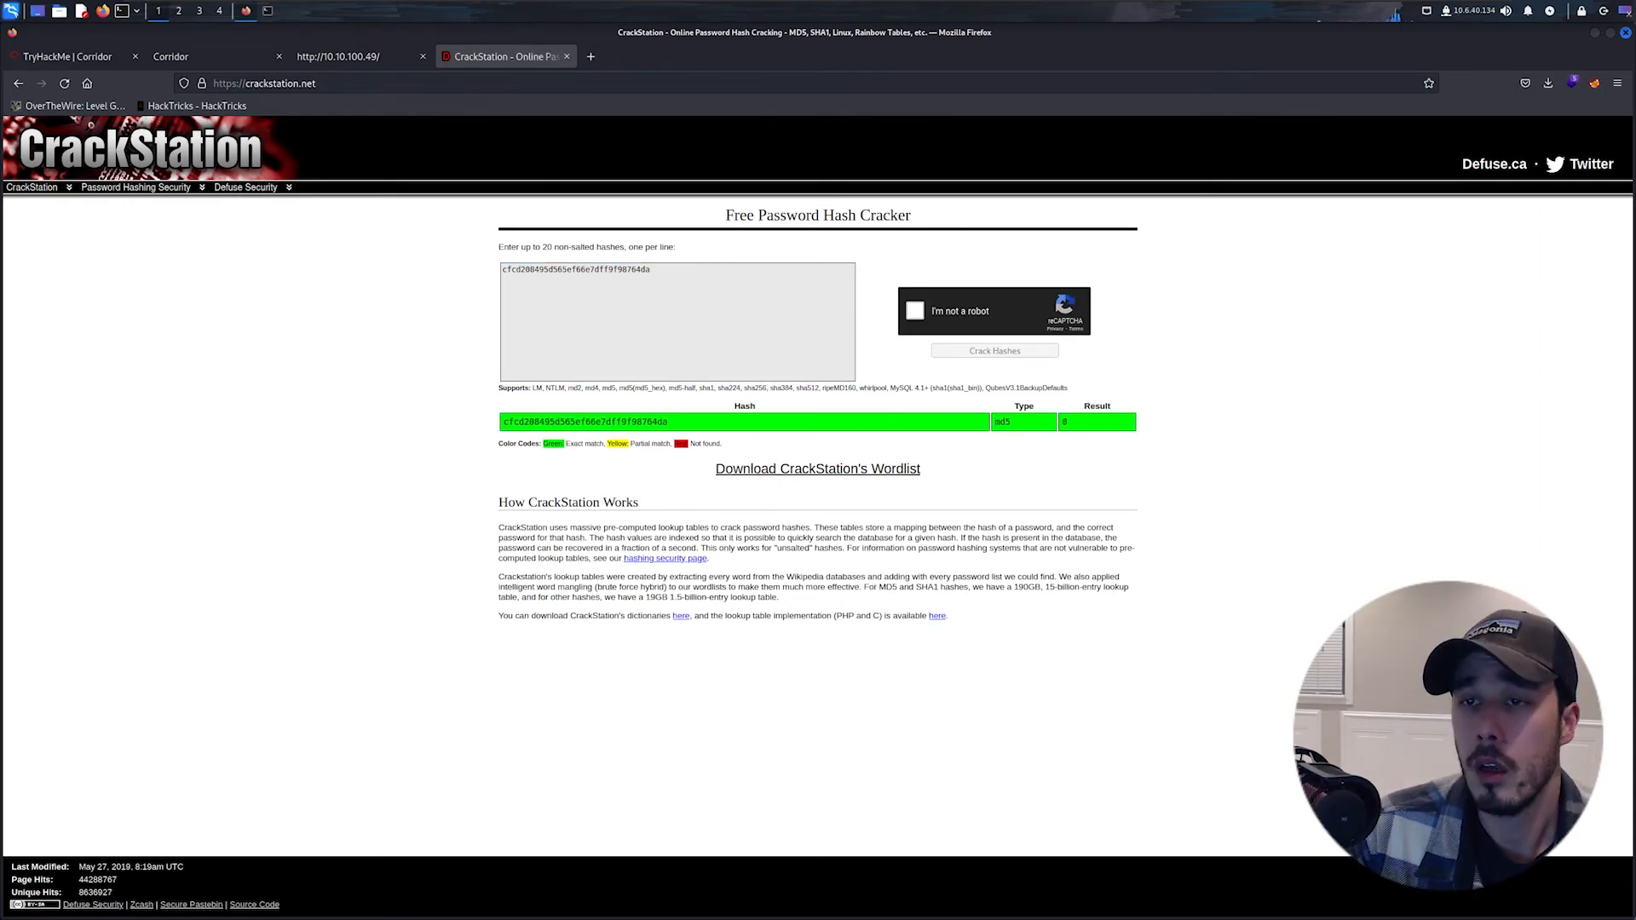
# Step: Return to the Corridor flag page and bring up copy options on the flag text
pyautogui.click(345, 56)
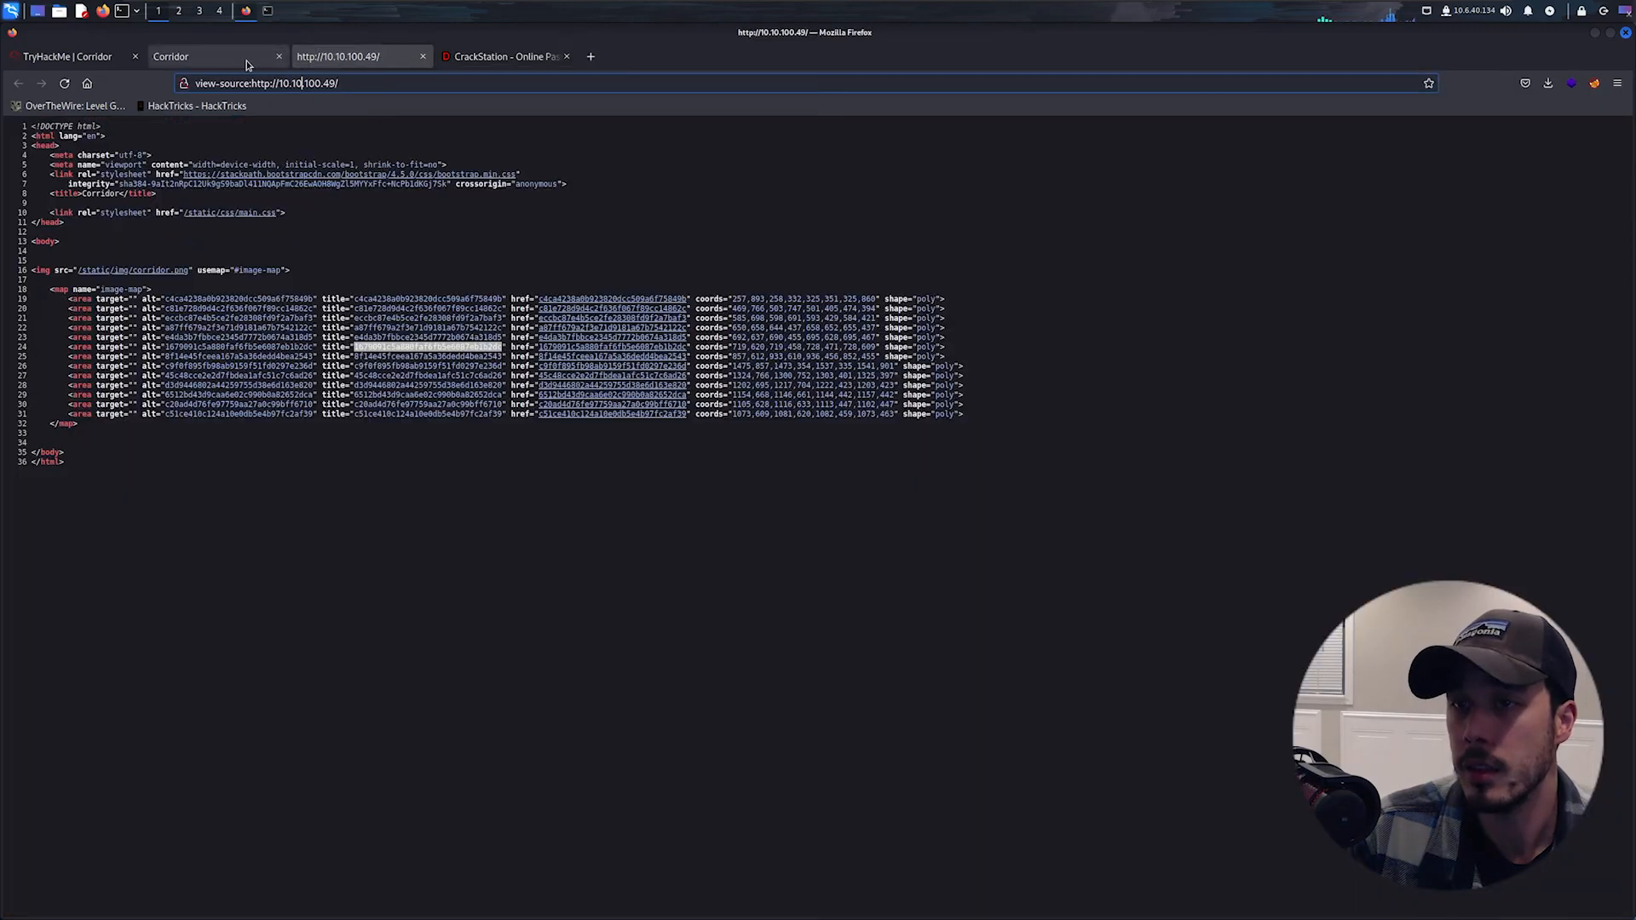
pyautogui.click(192, 57)
pyautogui.rightClick(713, 432)
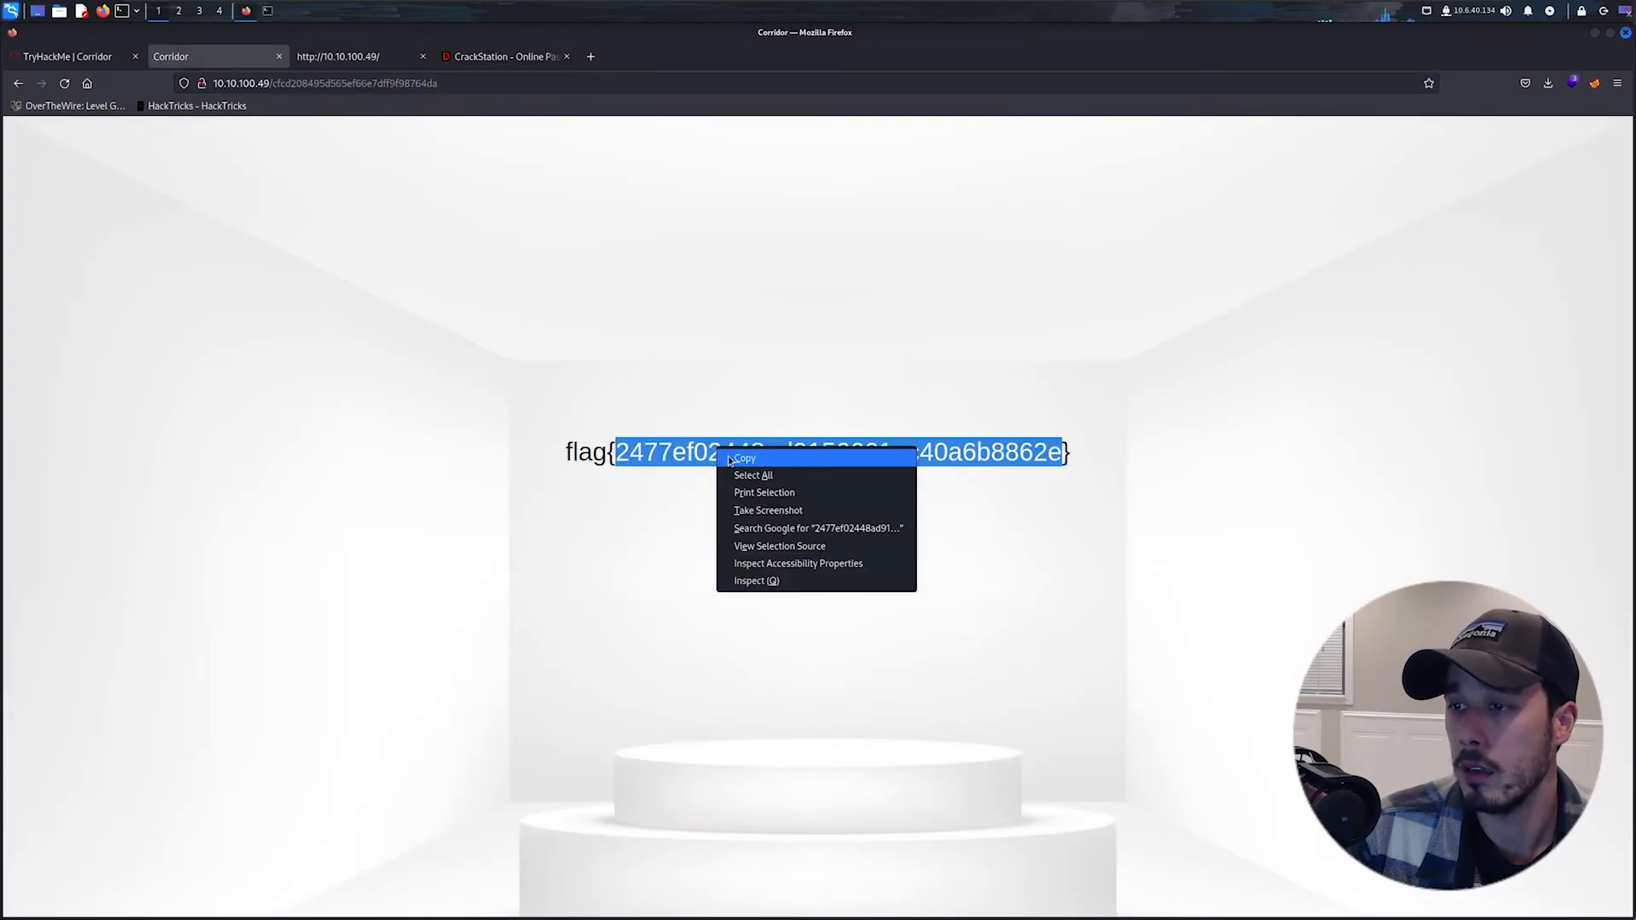
# Step: Copy the entire flag line from the Corridor page for submission
pyautogui.click(767, 457)
pyautogui.click(71, 57)
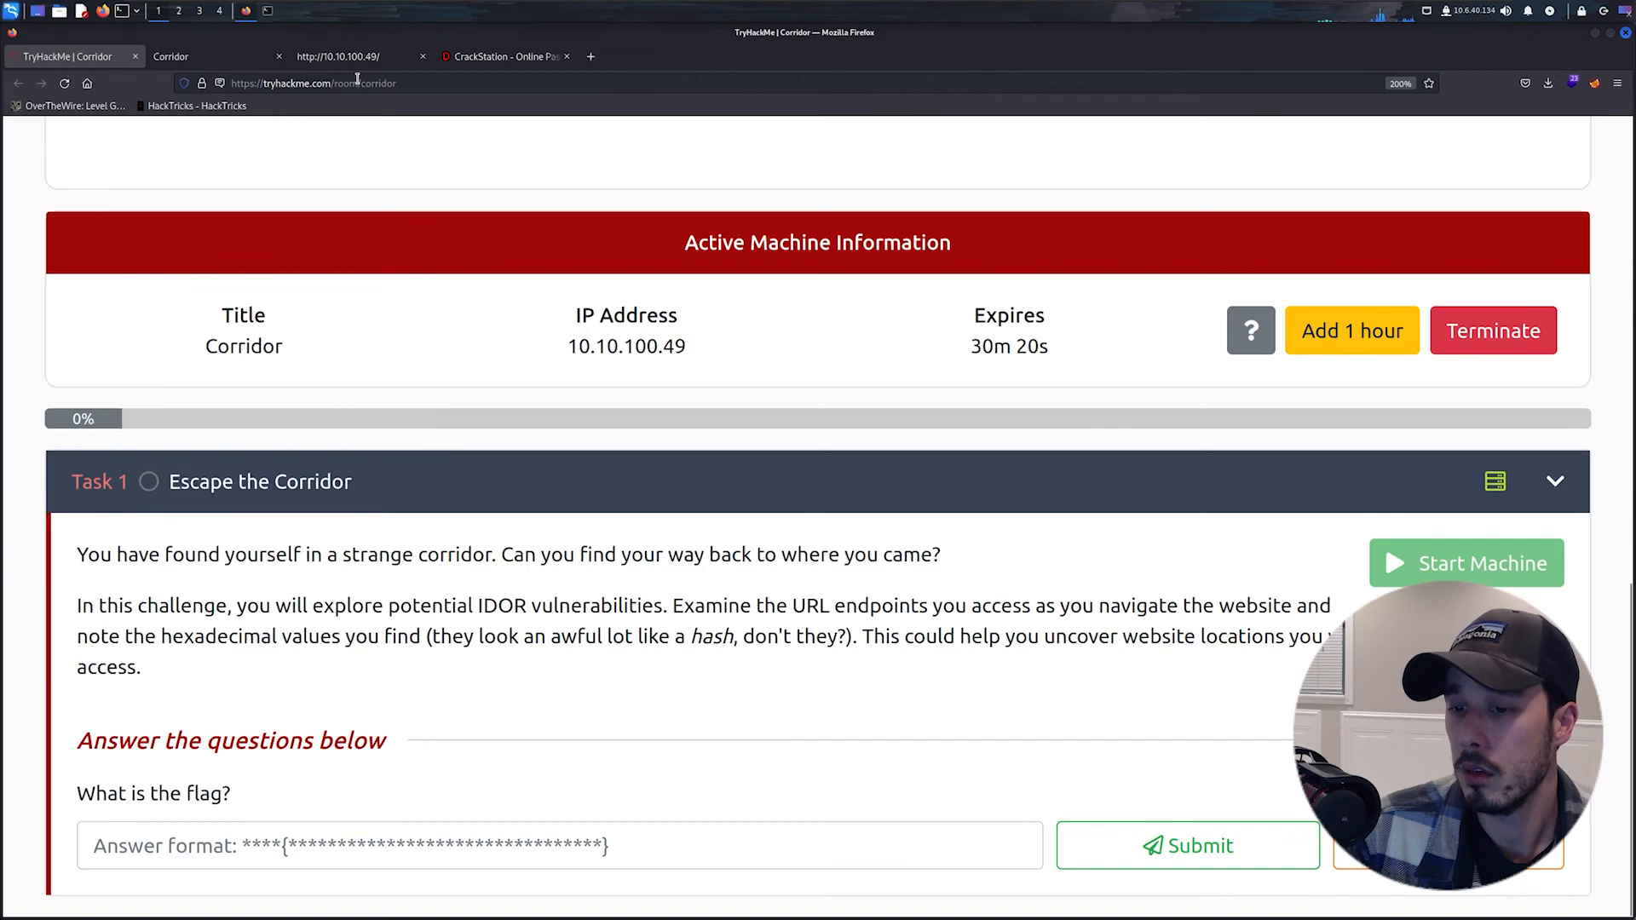
pyautogui.click(192, 58)
pyautogui.click(687, 438)
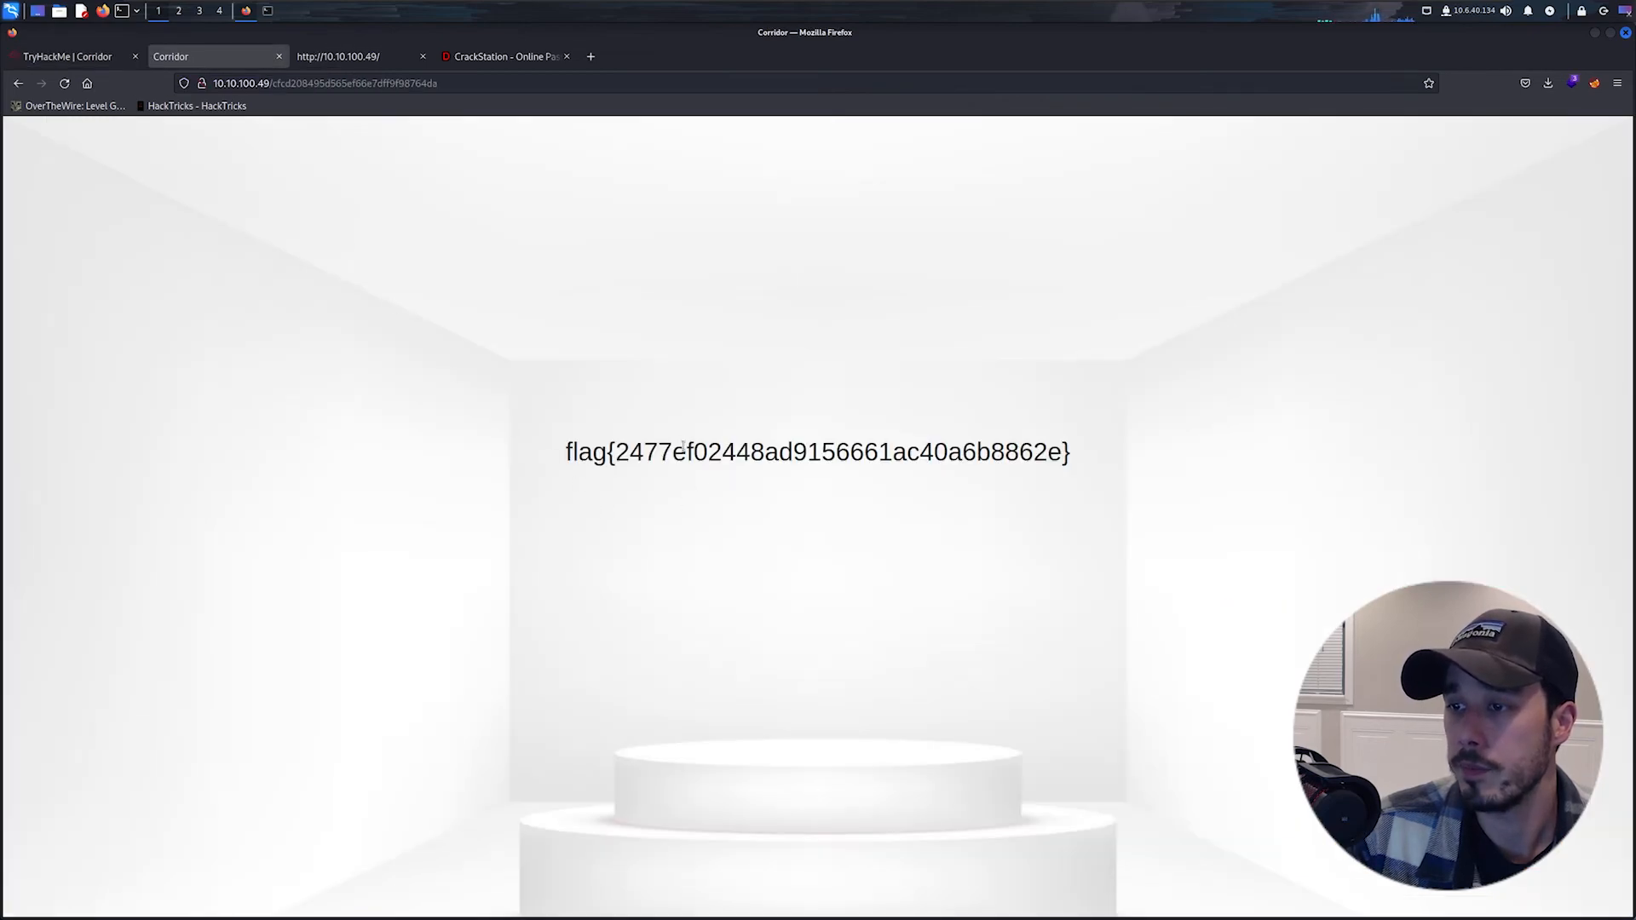
pyautogui.tripleClick(683, 451)
pyautogui.hotkey('ctrl', 'c')
pyautogui.click(70, 56)
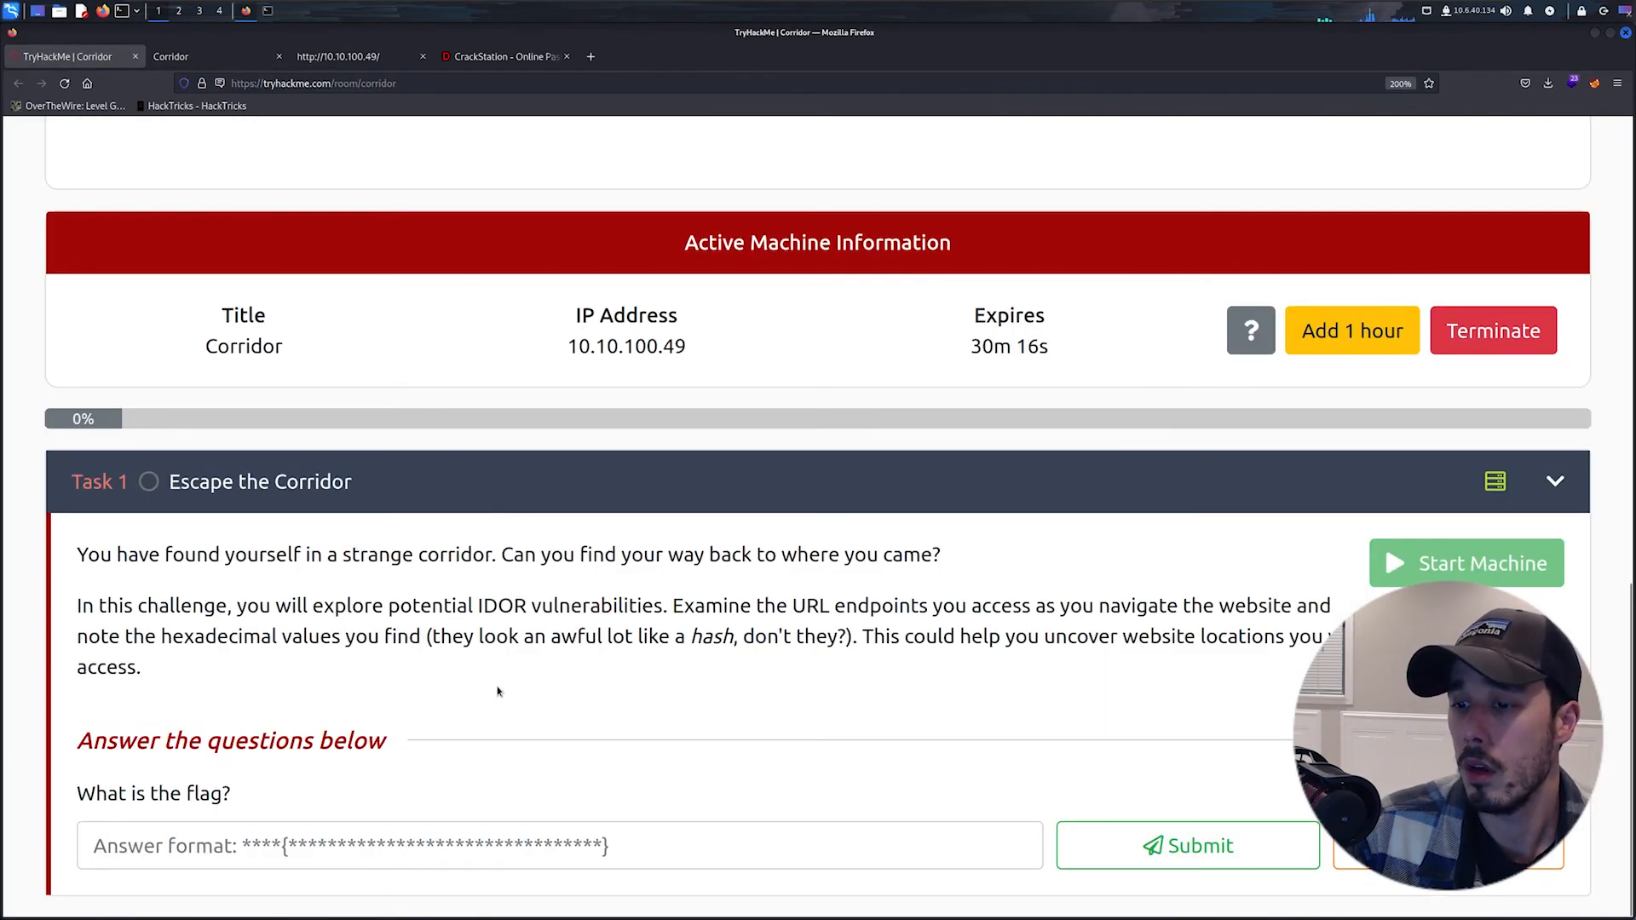
# Step: Submit the pasted flag as the TryHackMe answer so it is marked correct
pyautogui.click(524, 818)
pyautogui.hotkey('ctrl', 'v')
pyautogui.click(1188, 845)
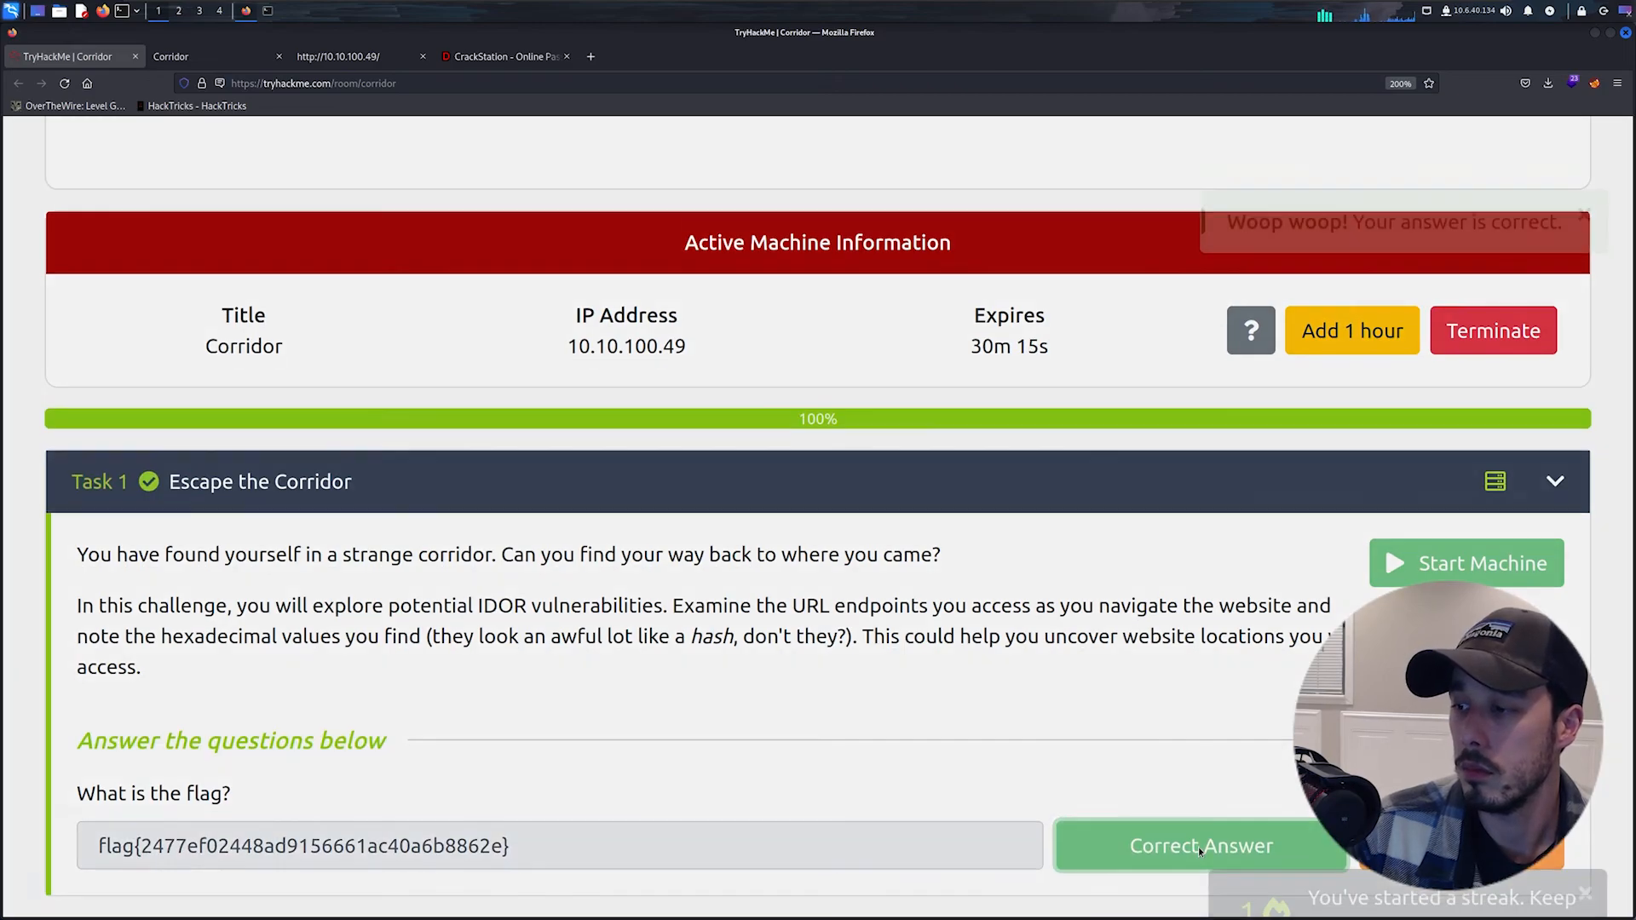